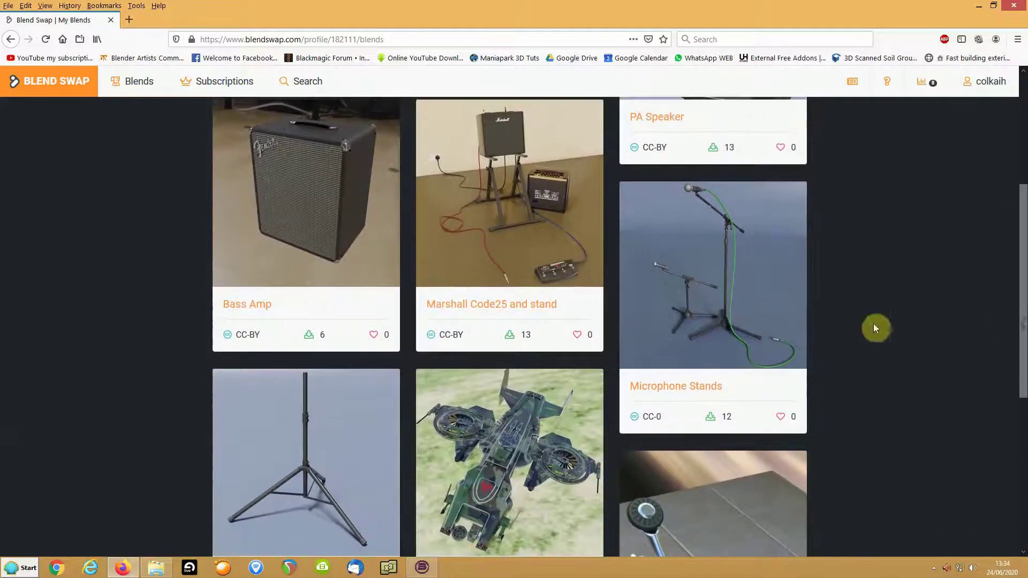
- Switch from the Blend Swap page to Blender and look around the amp, stand and foot pedal scene
left_click_drag(1025, 271, 1024, 192)
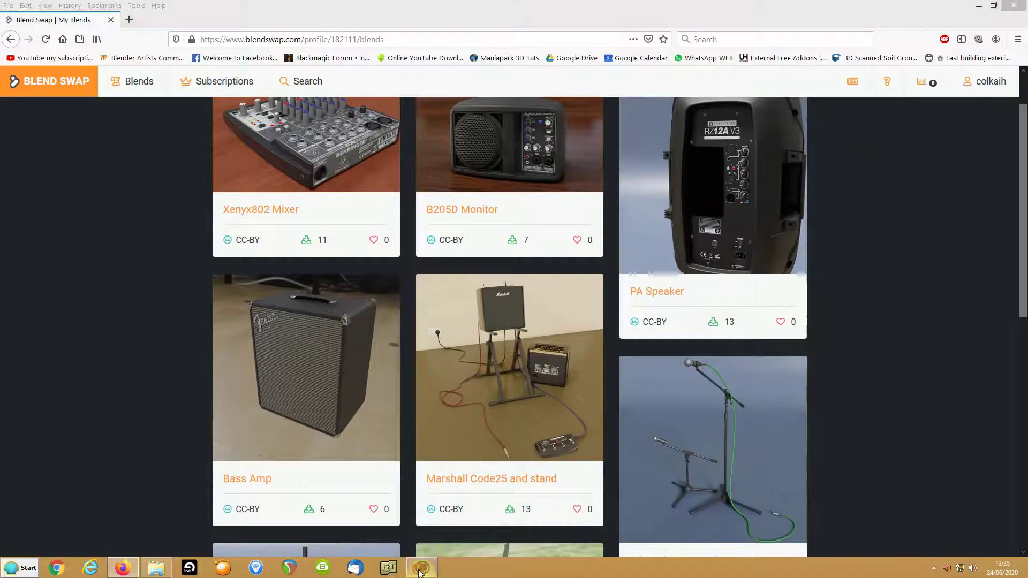
key("alt+Tab")
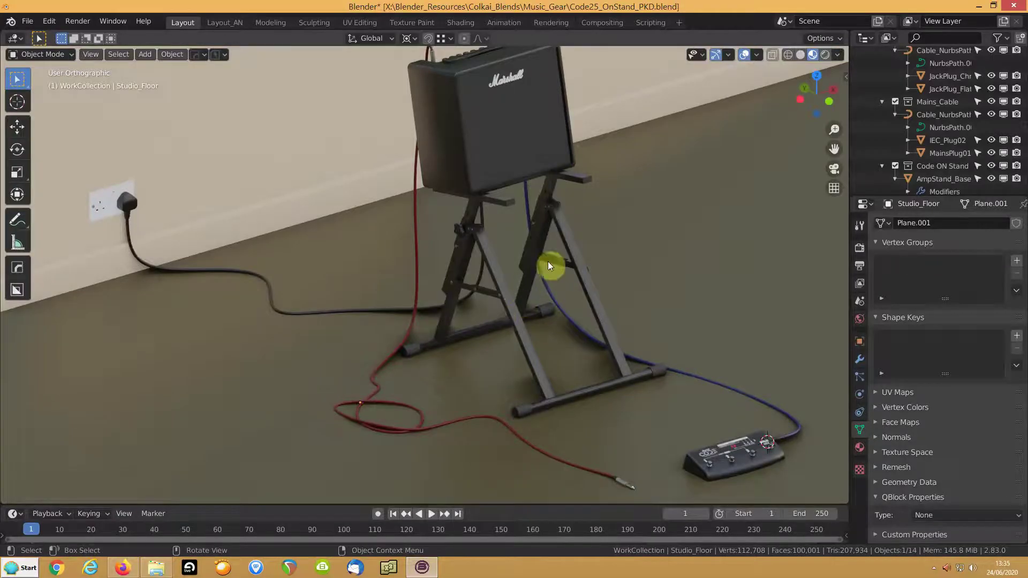
middle_click_drag(539, 271, 642, 279)
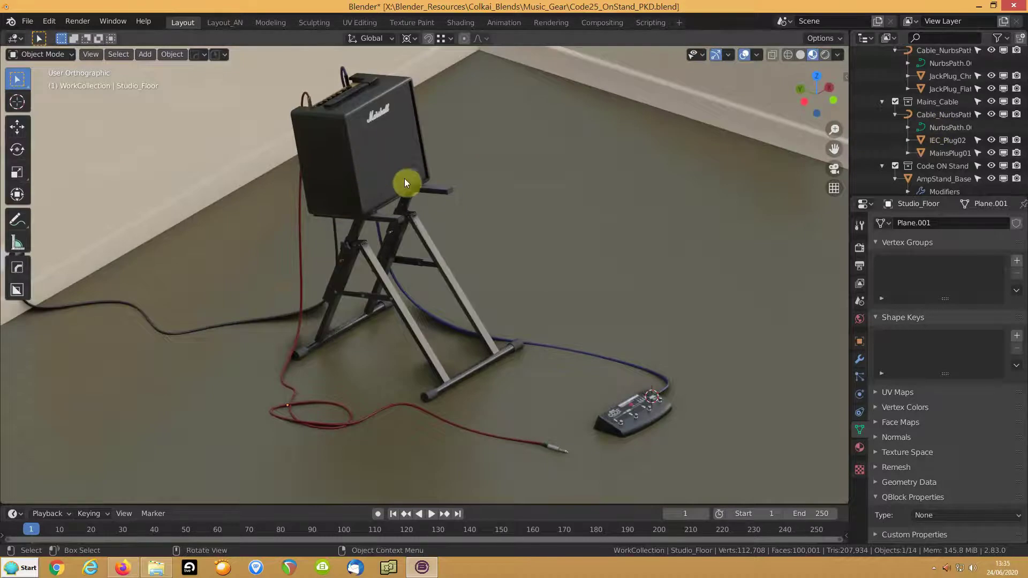
mouse_move(463, 209)
middle_mouse_down()
mouse_move(407, 202)
mouse_move(445, 208)
middle_mouse_up()
- Select the Marshall amp on the stand and isolate it in local view
left_click(438, 135)
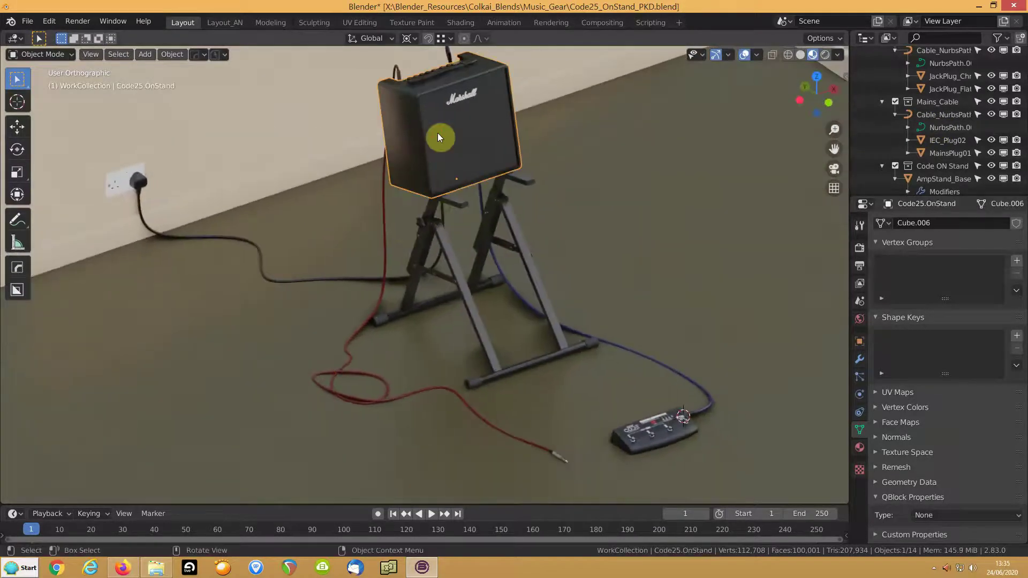
key("KP_Decimal")
middle_click_drag(352, 243, 414, 239)
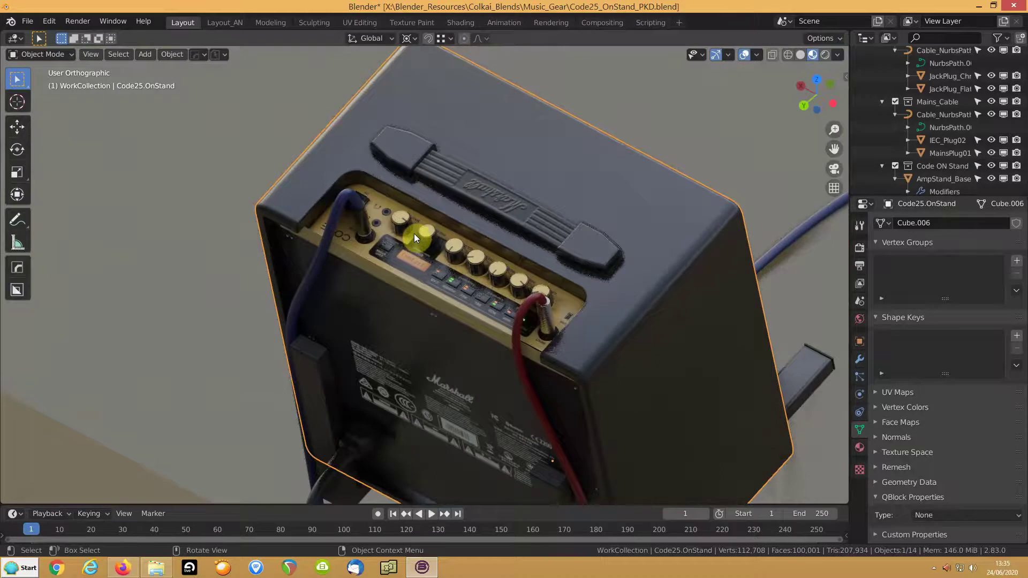
key("KP_Divide")
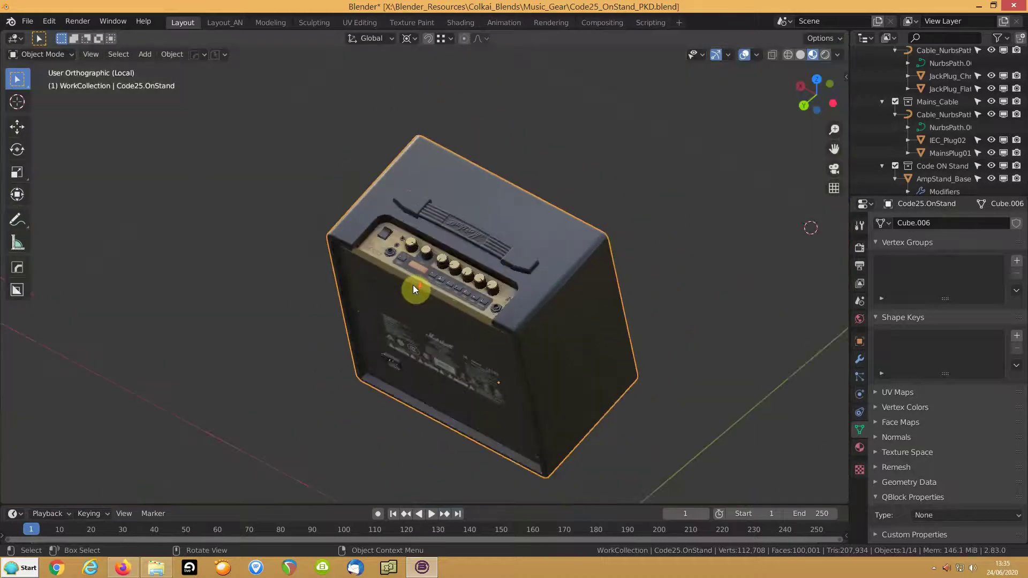
middle_click_drag(406, 287, 423, 255)
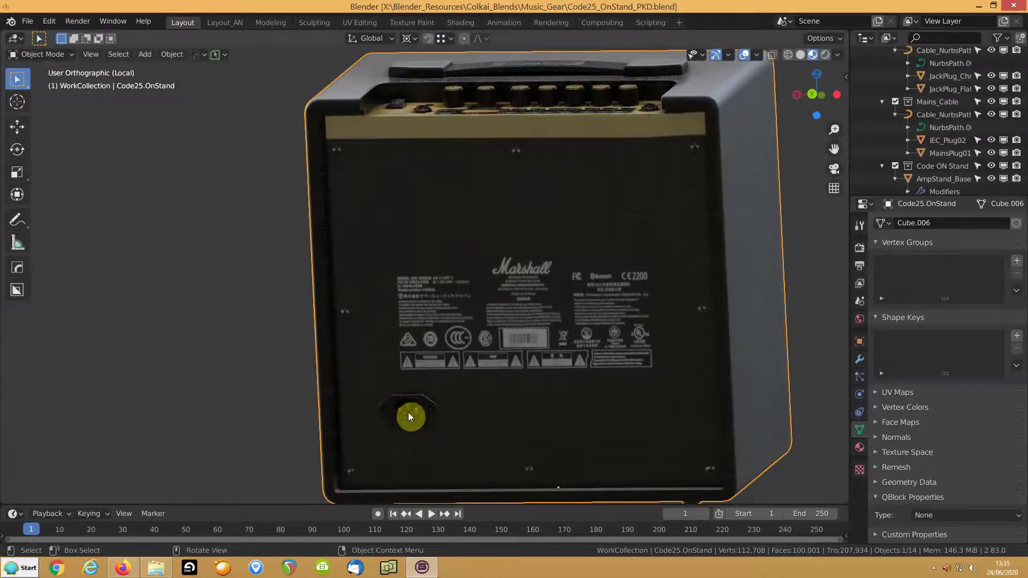
- Examine the amp's rear panel, its mains socket and printed labels up close
scroll(442, 315, "down", 4, "shift")
scroll(457, 308, "up", 6)
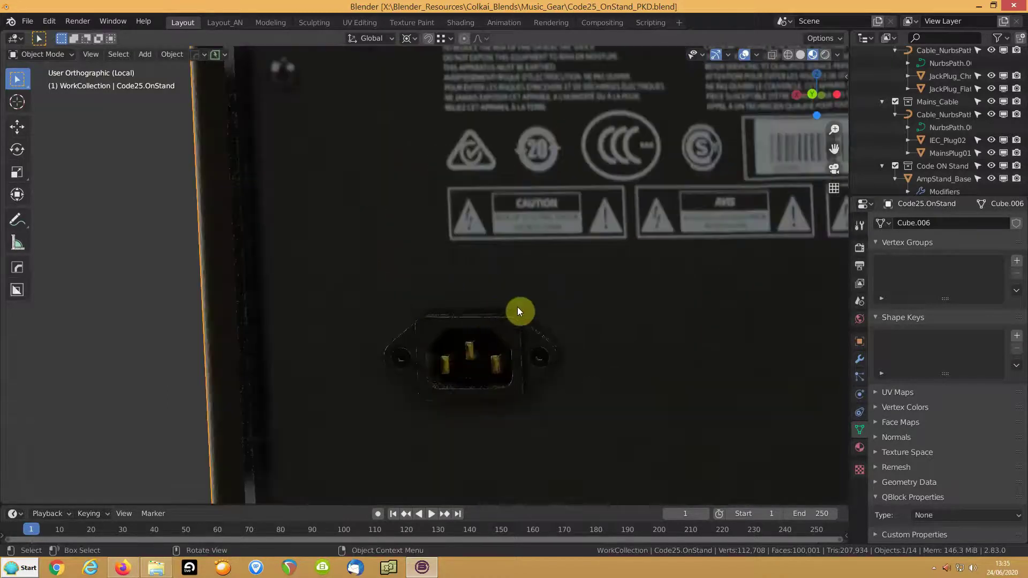
middle_click_drag(528, 310, 337, 404)
scroll(492, 325, "down", 5)
scroll(493, 322, "up", 2)
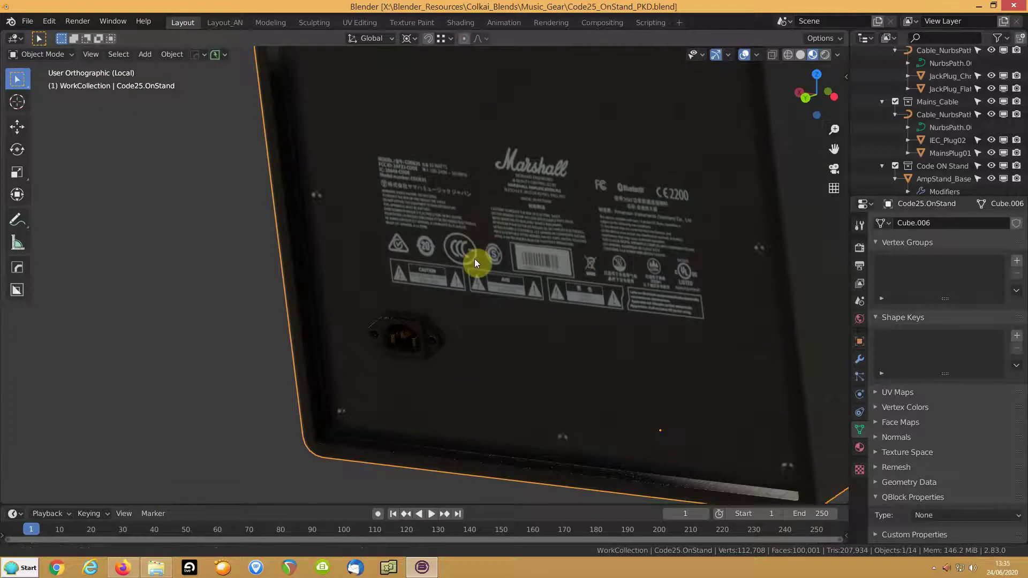
scroll(451, 314, "down", 3)
scroll(460, 277, "down", 2)
mouse_move(475, 237)
middle_mouse_down()
mouse_move(487, 224)
mouse_move(491, 245)
middle_mouse_up()
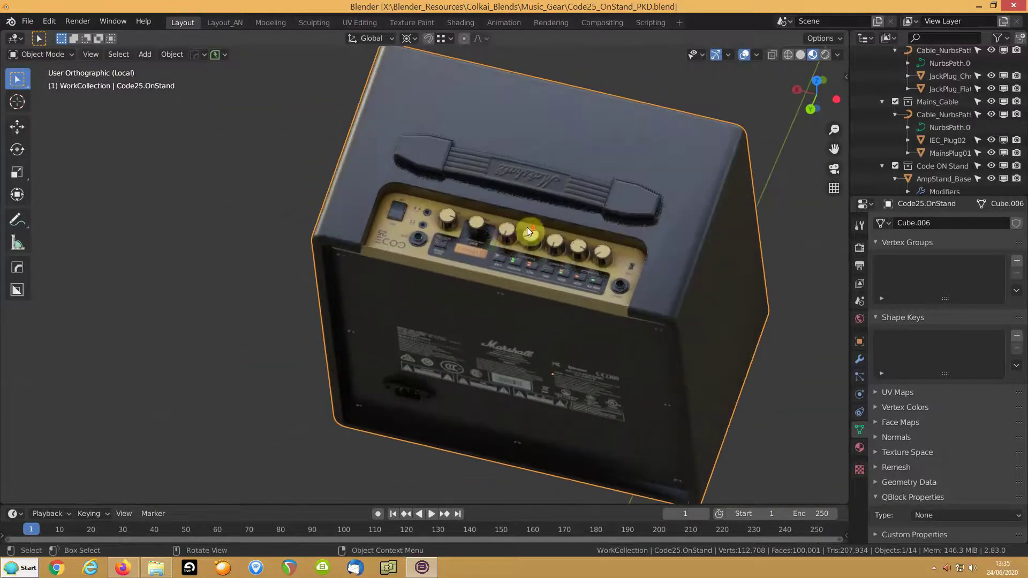
- Examine the amp's control panel, handle and front grille, and return to the full scene
scroll(527, 227, "up", 3)
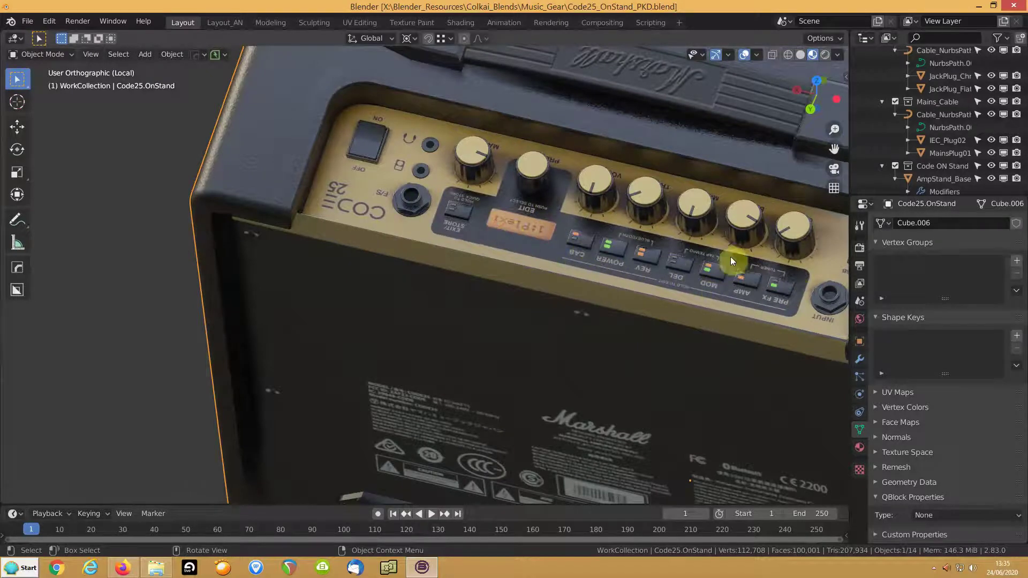
middle_click_drag(642, 251, 526, 230, "shift")
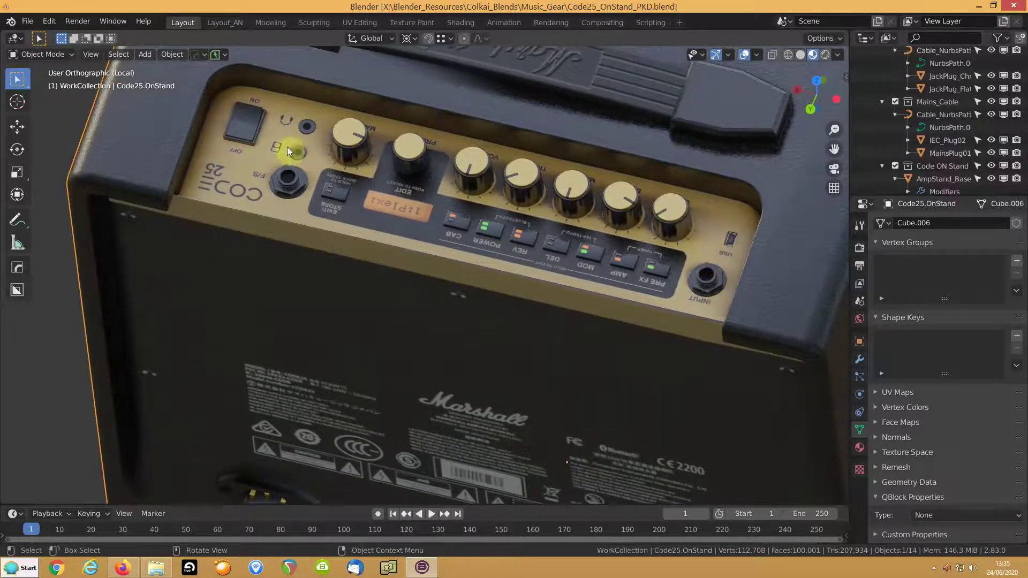
middle_click_drag(798, 288, 596, 307)
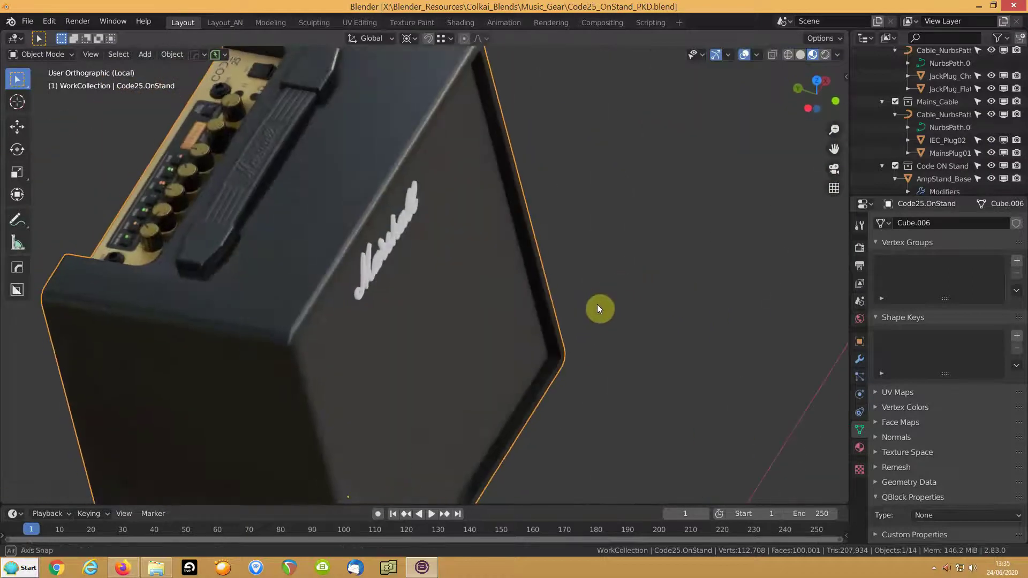
mouse_move(461, 289)
middle_mouse_down()
mouse_move(454, 344)
mouse_move(454, 299)
middle_mouse_up()
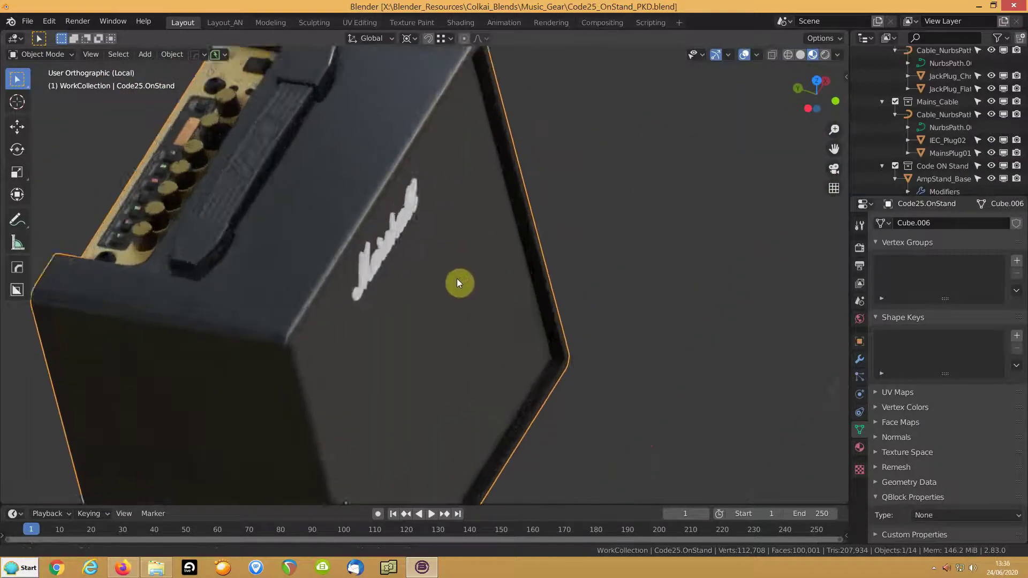
scroll(460, 257, "up", 5)
middle_click_drag(264, 239, 841, 375, "shift")
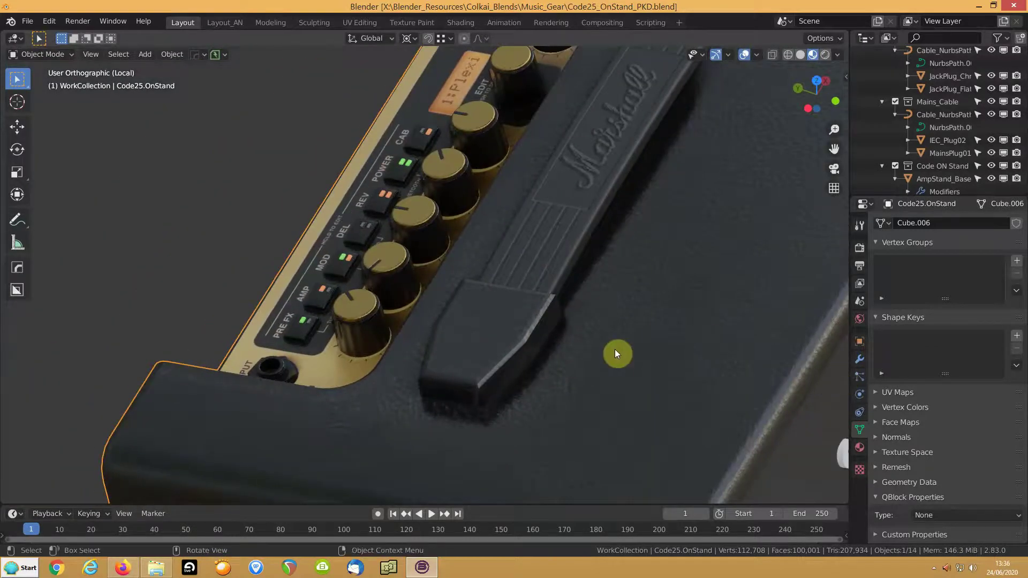
middle_click_drag(663, 297, 605, 160, "ctrl")
middle_click_drag(564, 208, 554, 179)
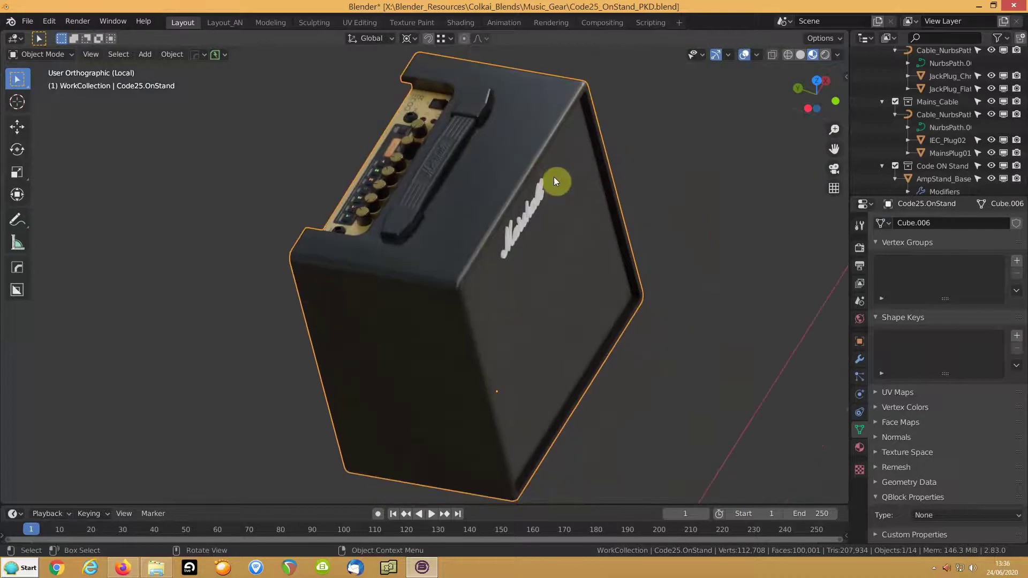
key("KP_Divide")
middle_click_drag(593, 220, 364, 200)
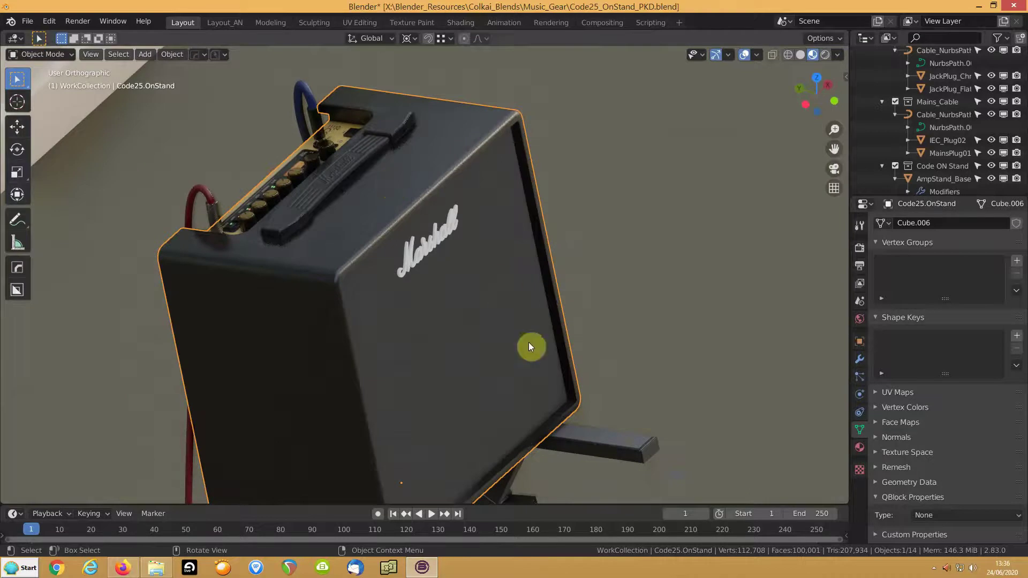
- Select the amp stand and view it together with the surrounding cables and pedal
left_click(602, 442)
key("KP_Decimal")
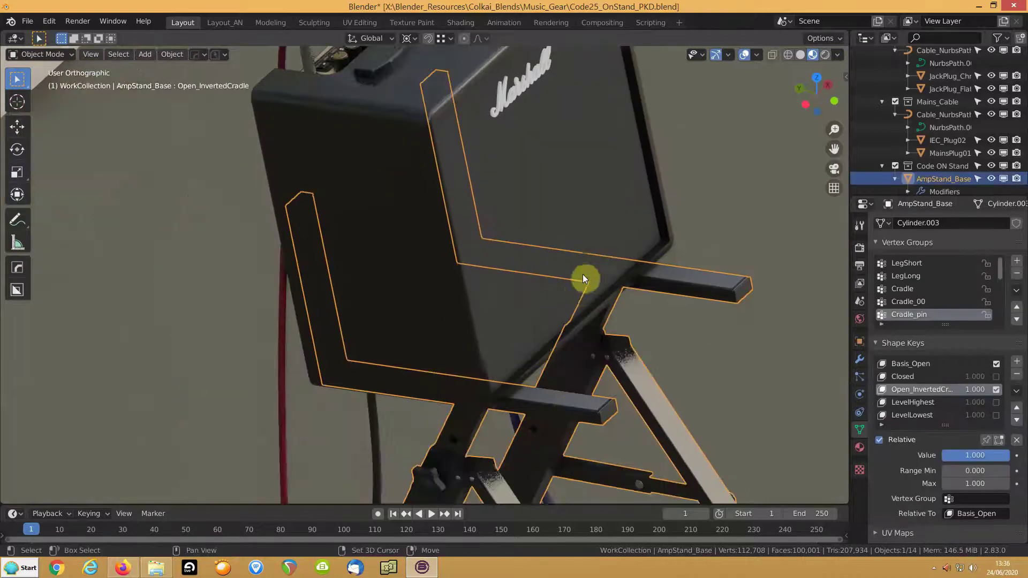
scroll(573, 307, "down", 6)
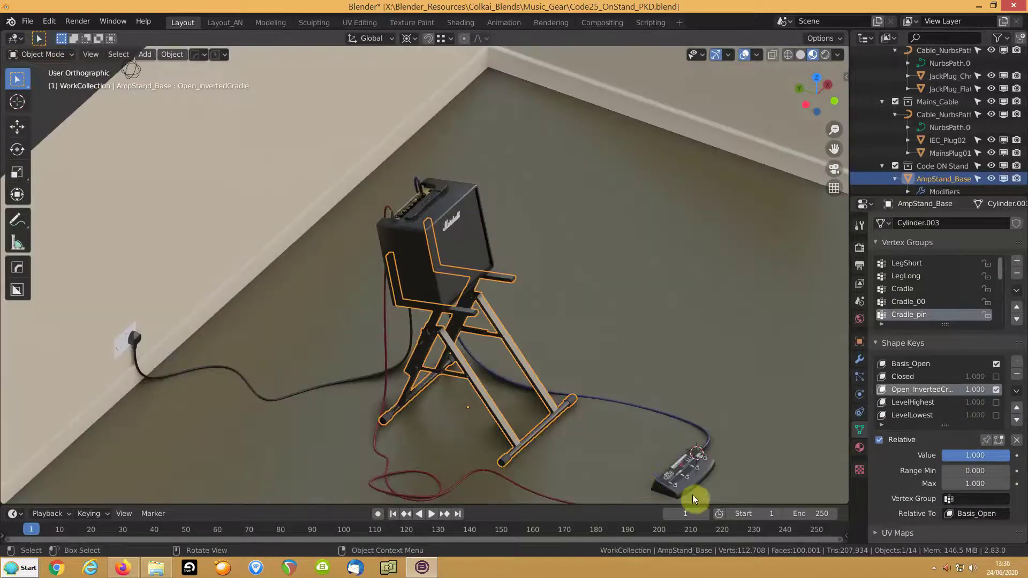
- Select the Marshall CODE foot pedal on the floor and examine its top panel up close
left_click(683, 477)
key("KP_Decimal")
middle_click_drag(558, 359, 462, 394)
scroll(462, 390, "up", 3)
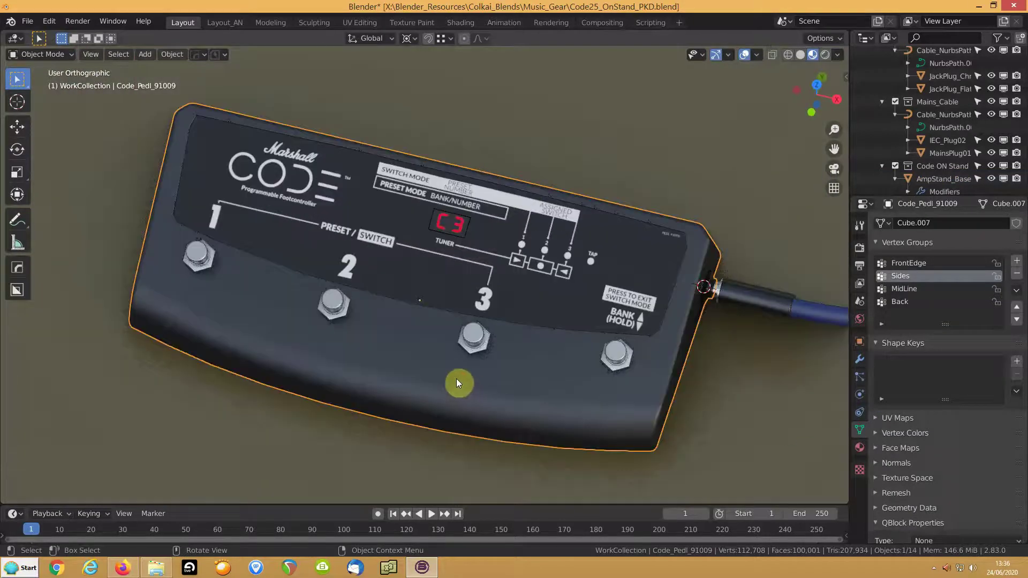
middle_click_drag(512, 376, 760, 262)
- Try moving the black jack plug out of the foot pedal's socket
left_click(760, 261)
left_click(709, 263)
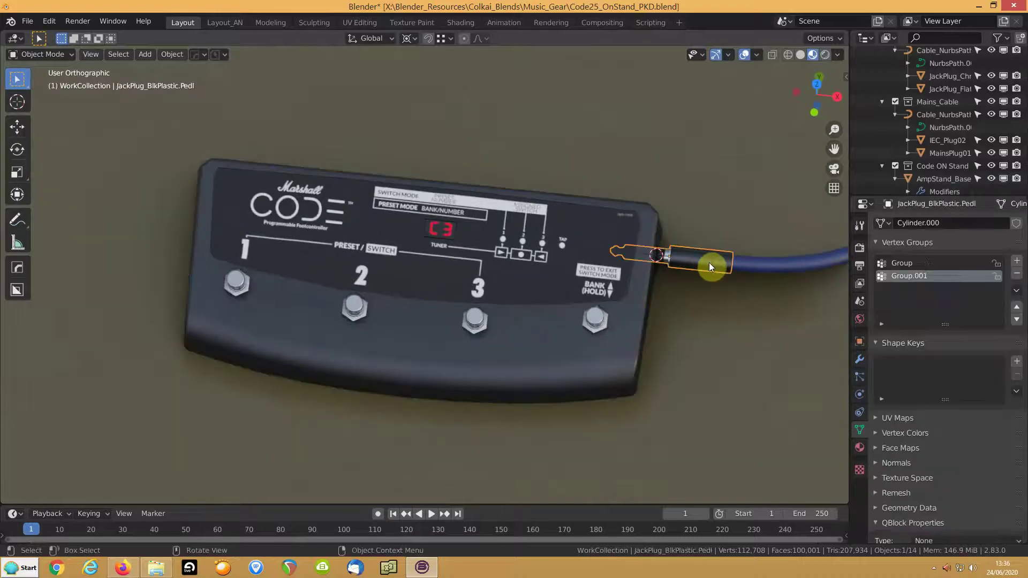
key("g")
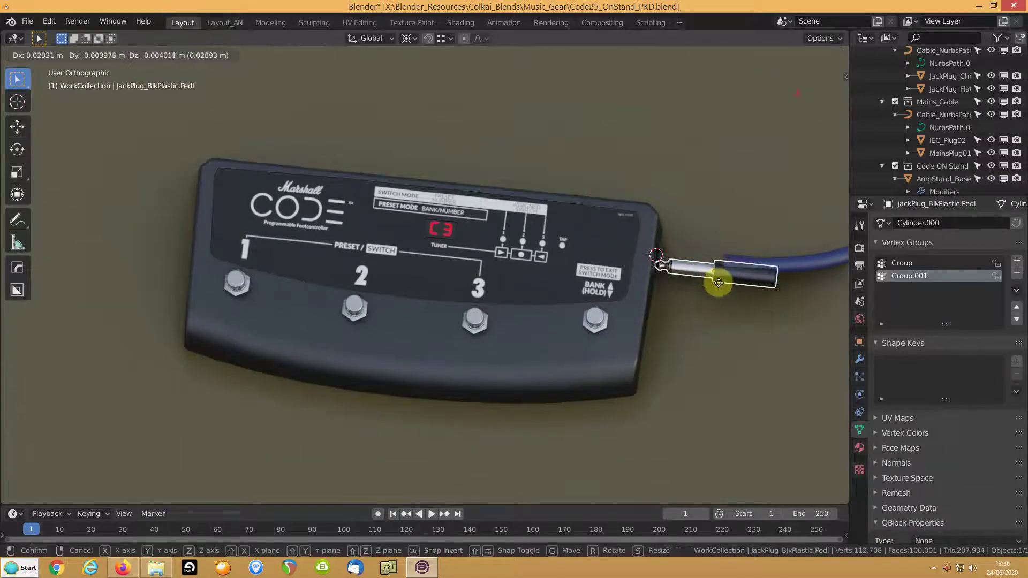
right_click(727, 317)
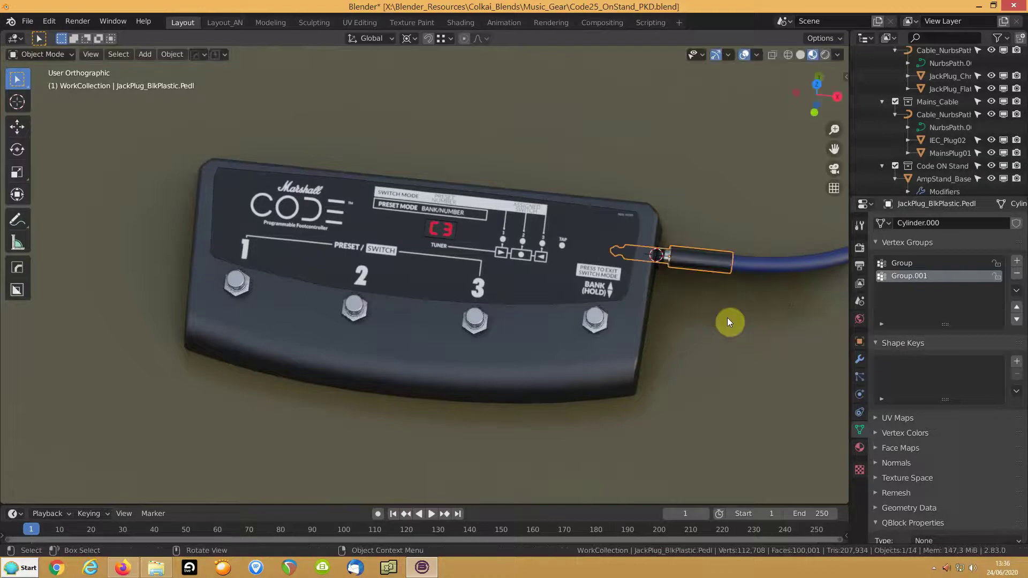
- Isolate the pedal's jack plug, deselect its mesh in Edit Mode, inspect it, and return to the full scene
key("Tab")
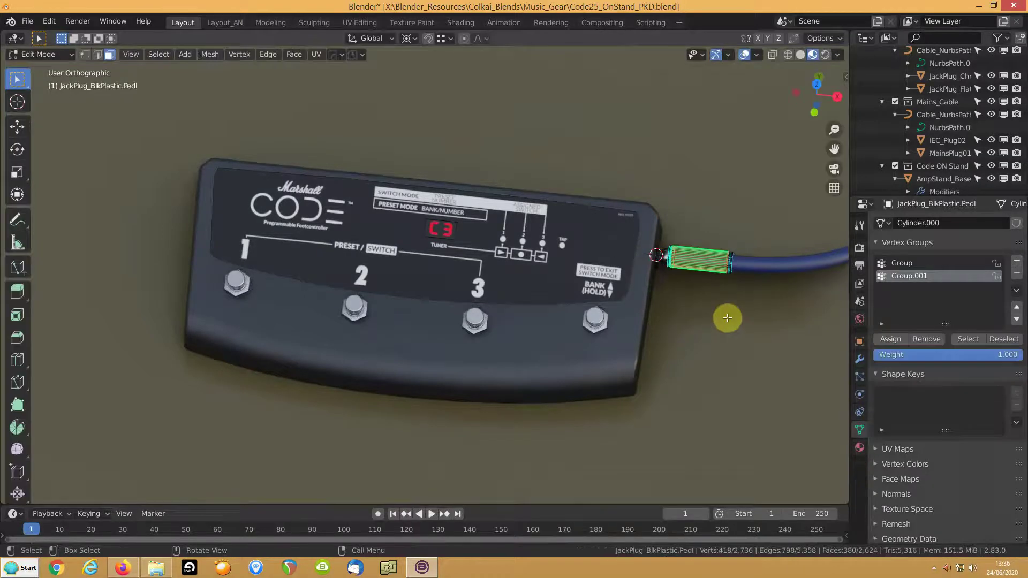
key("KP_Divide")
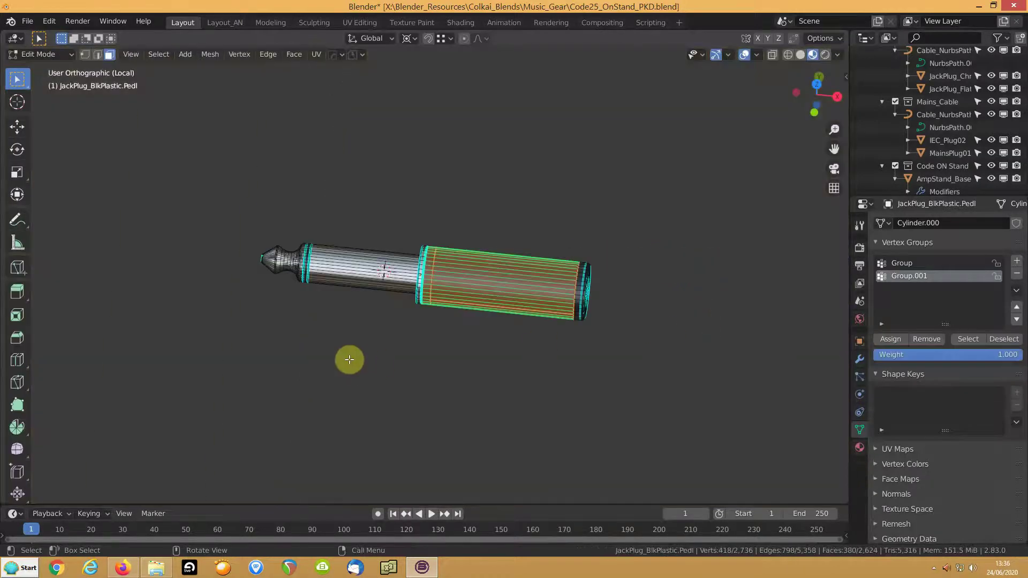
key("alt+a")
middle_click_drag(385, 313, 401, 294)
key("Tab")
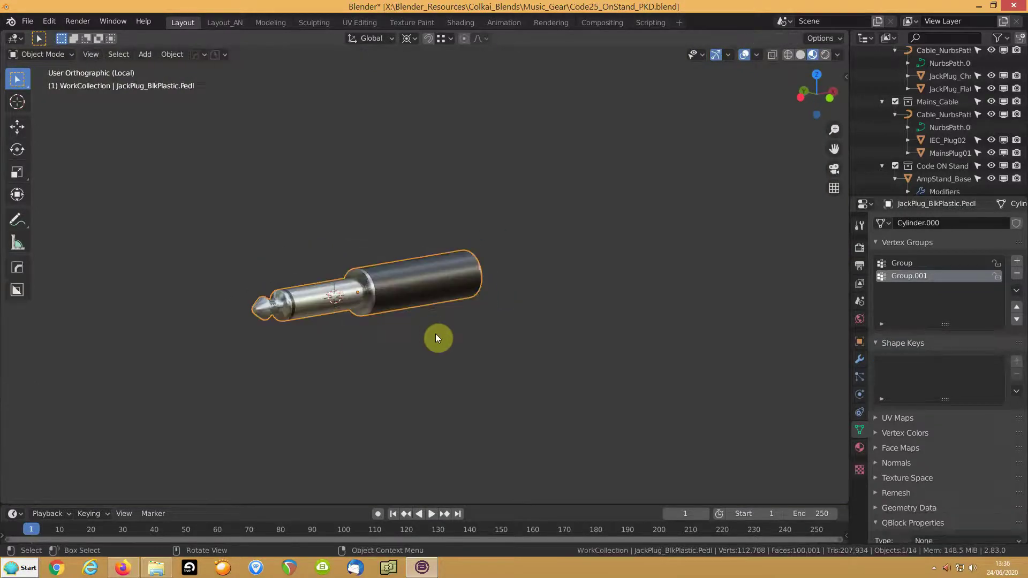
key("KP_Divide")
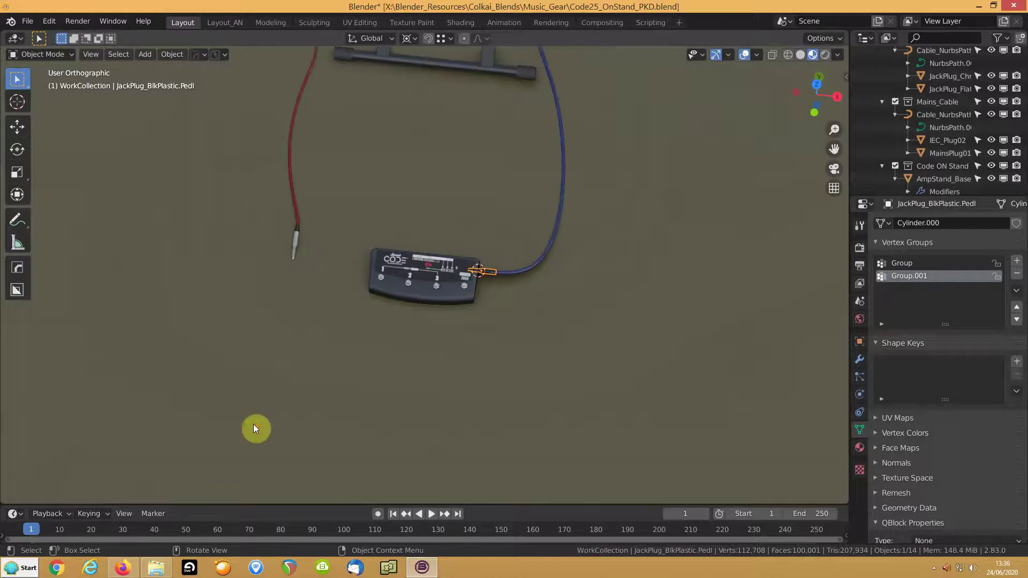
- Select the amp stand, isolate it in local view and view it from the side
scroll(361, 310, "up", 5, "shift")
left_click(395, 294)
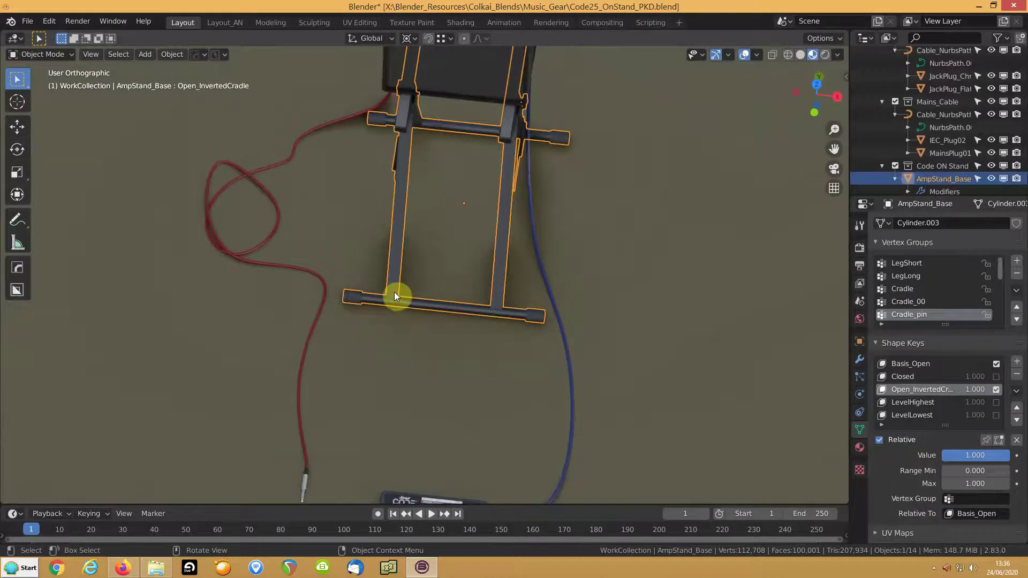
key("KP_Divide")
middle_click_drag(332, 335, 229, 303)
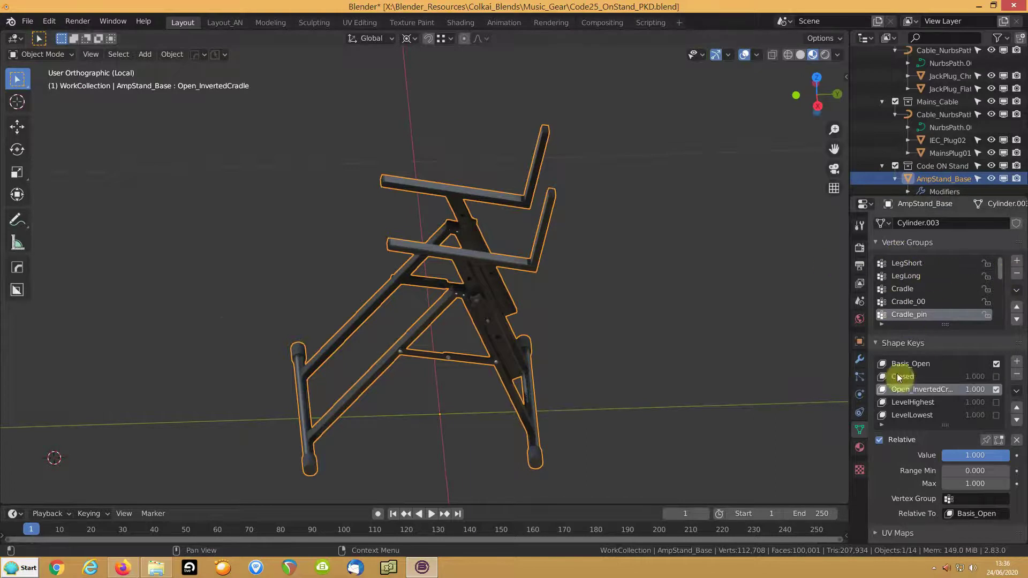
- Preview the stand's poses by toggling the Open_InvertedCradle and Closed shape keys, leaving only the inverted cradle pose of the two enabled
left_click(997, 391)
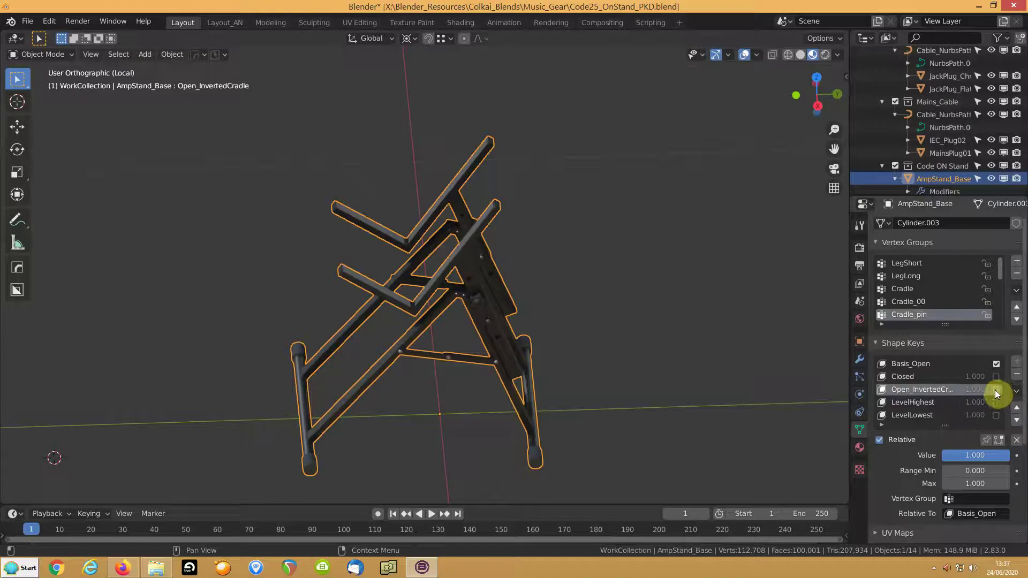
left_click(996, 390)
left_click(996, 389)
left_click(996, 378)
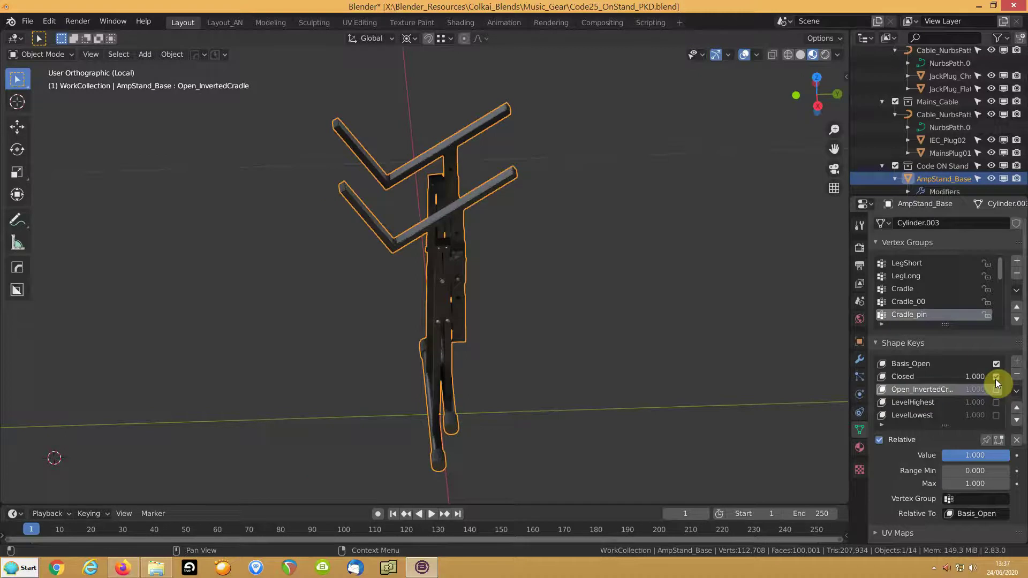
left_click(996, 378)
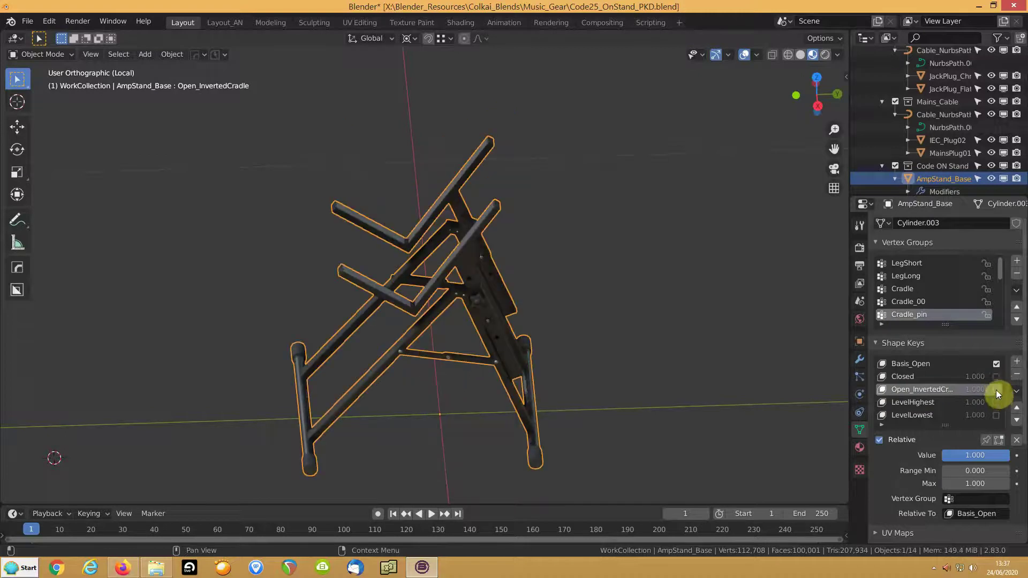
left_click(996, 390)
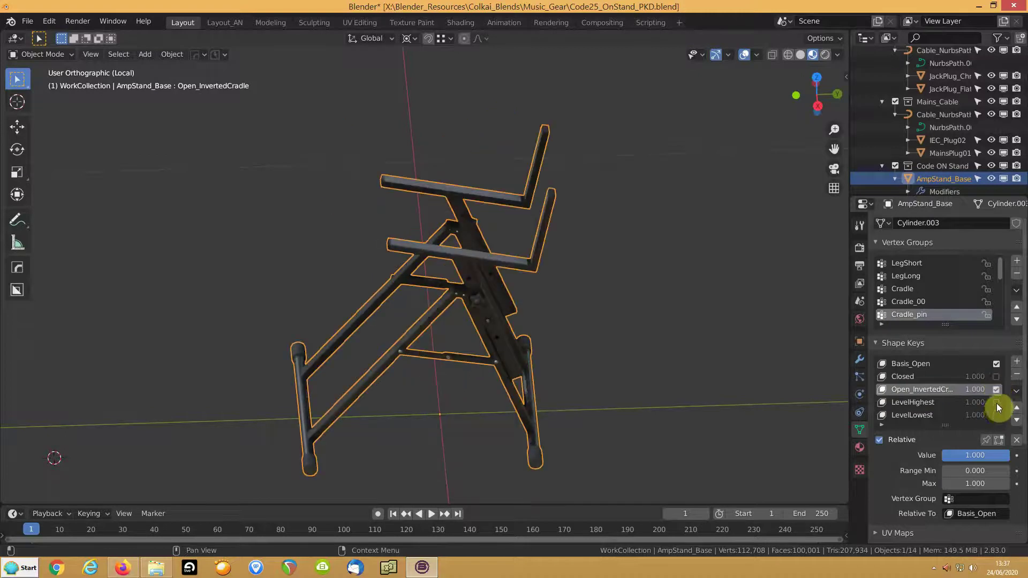
- Enable the stand's LevelHighest and LevelLowest shape keys
left_click(997, 402)
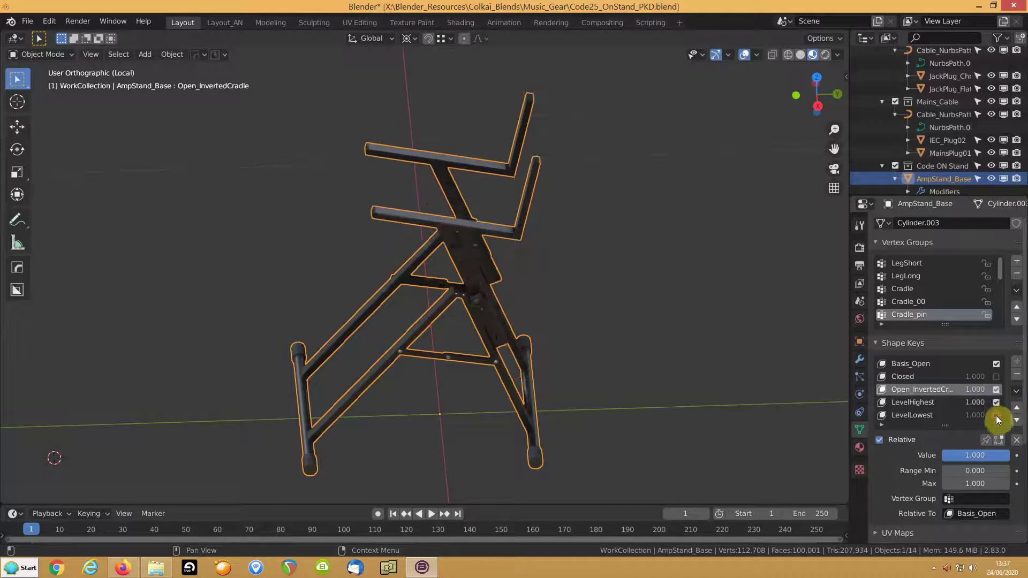
left_click(996, 416)
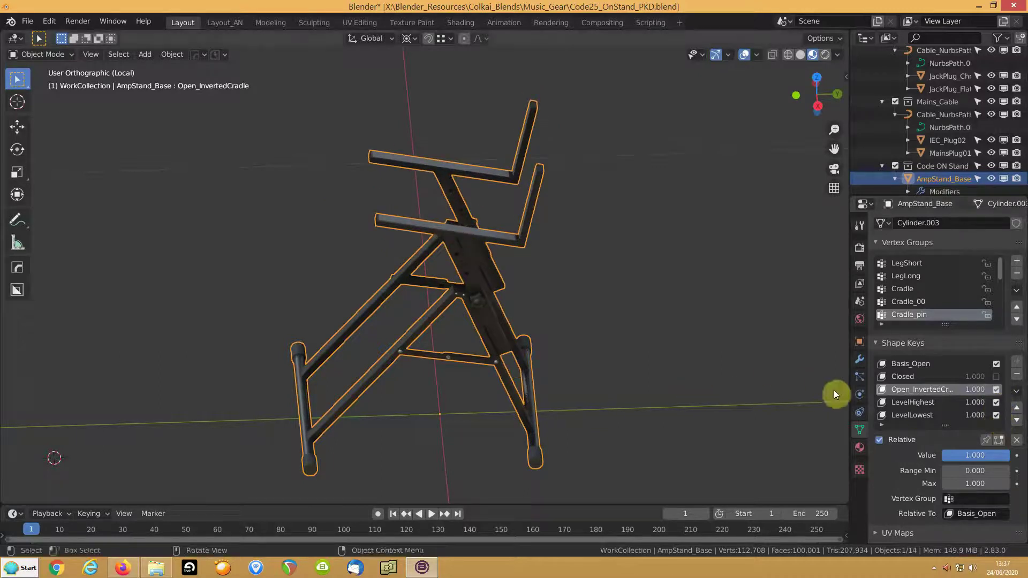
- Preview the open stand's height levels by toggling LevelHighest and LevelLowest with the inverted cradle off, leaving only Basis_Open enabled
scroll(958, 380, "down", 2)
left_click_drag(996, 360, 996, 372)
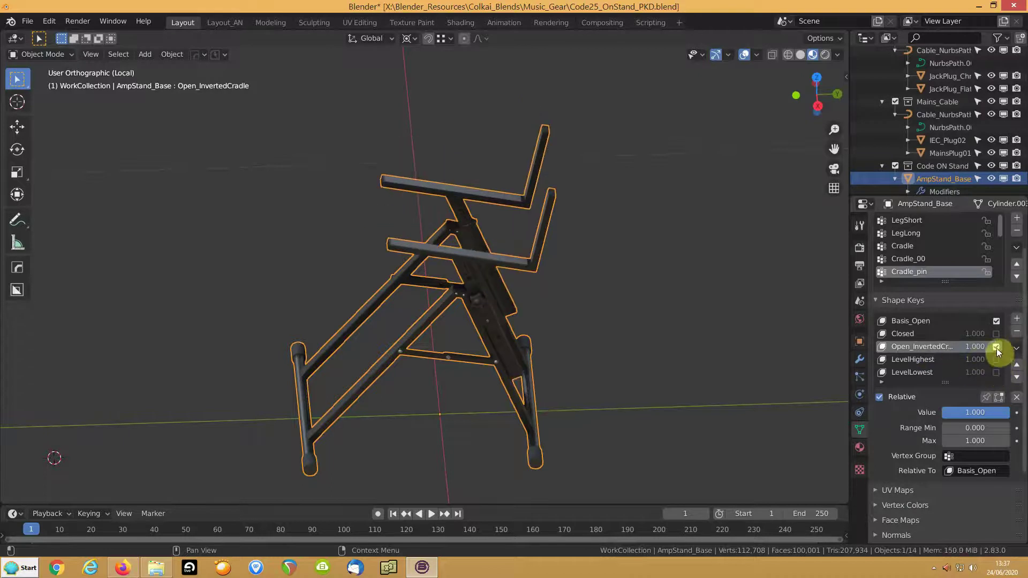
left_click(997, 347)
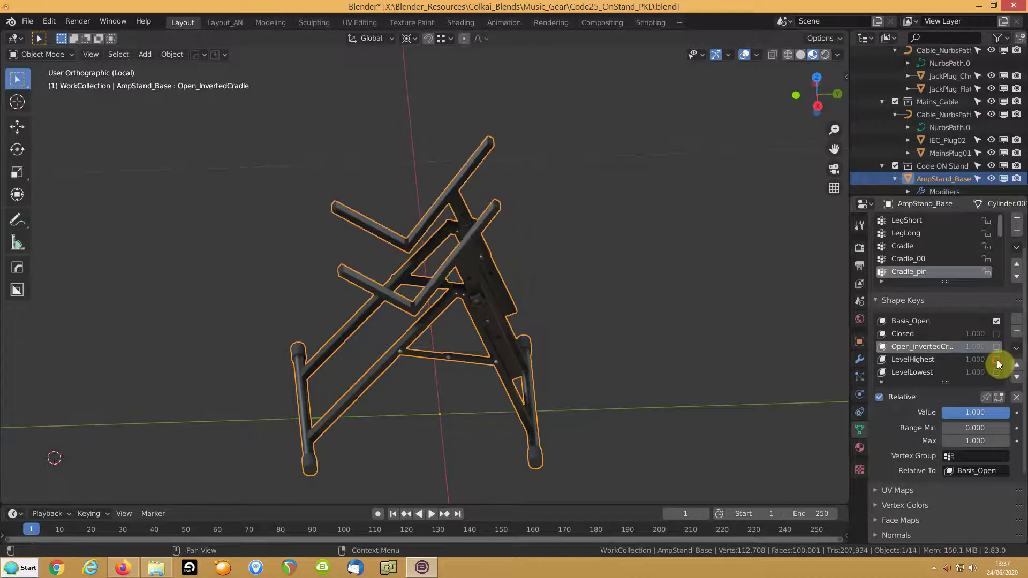
left_click(997, 360)
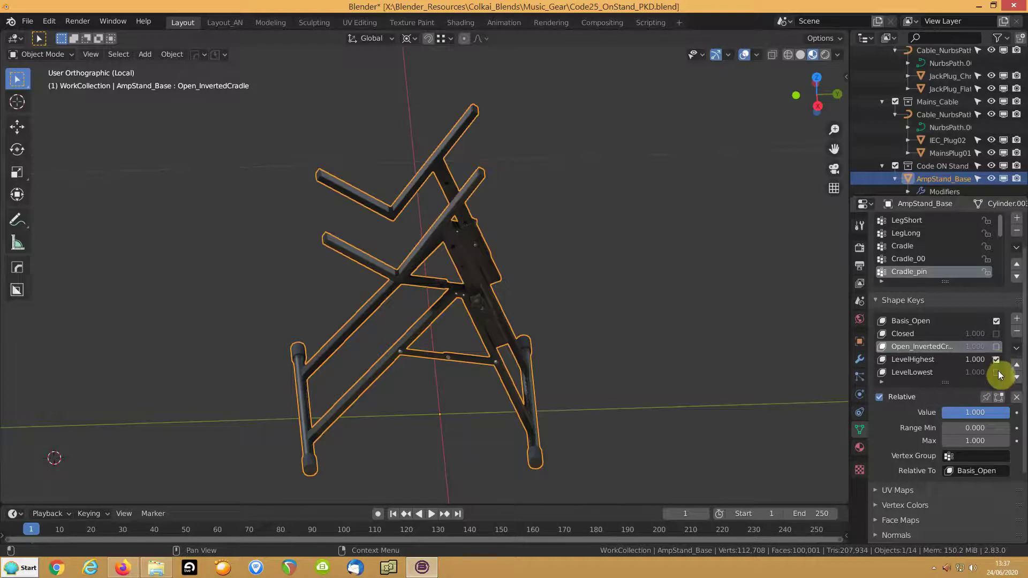
left_click_drag(997, 362, 999, 375)
left_click(997, 371)
left_click(997, 372)
mouse_move(496, 315)
middle_mouse_down()
mouse_move(596, 292)
mouse_move(647, 301)
mouse_move(429, 335)
mouse_move(498, 321)
middle_mouse_up()
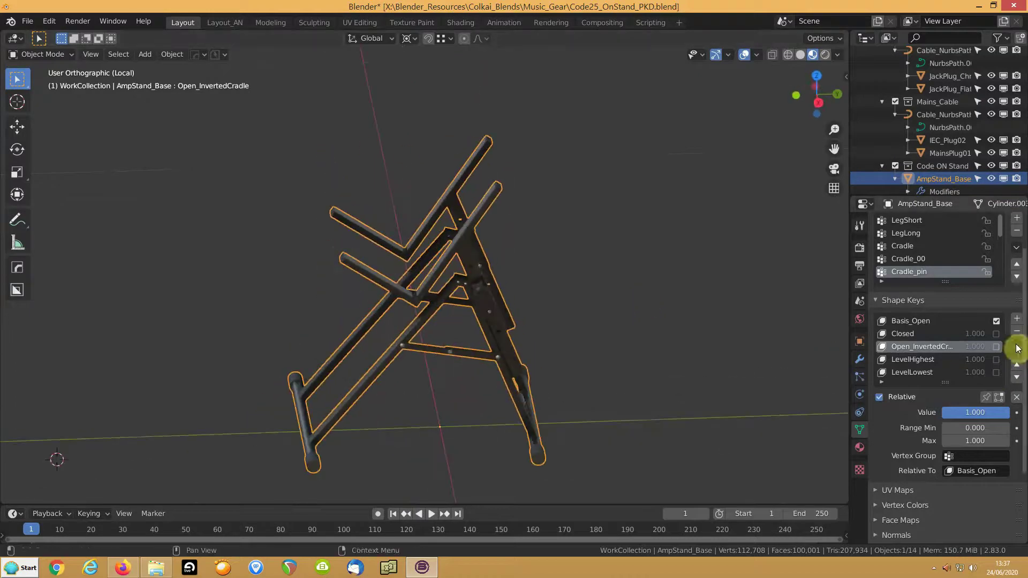
- Enable the Closed, LevelLowest, LevelHighest and Open_InvertedCradle shape keys together and view the folded stand from the side
left_click(996, 333)
left_click(998, 372)
left_click(996, 359)
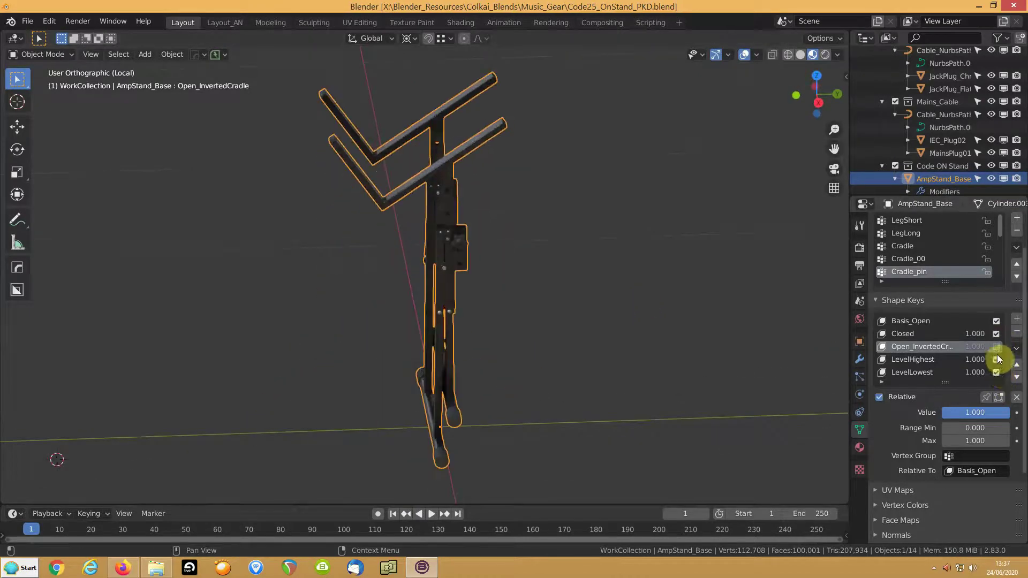
left_click(996, 347)
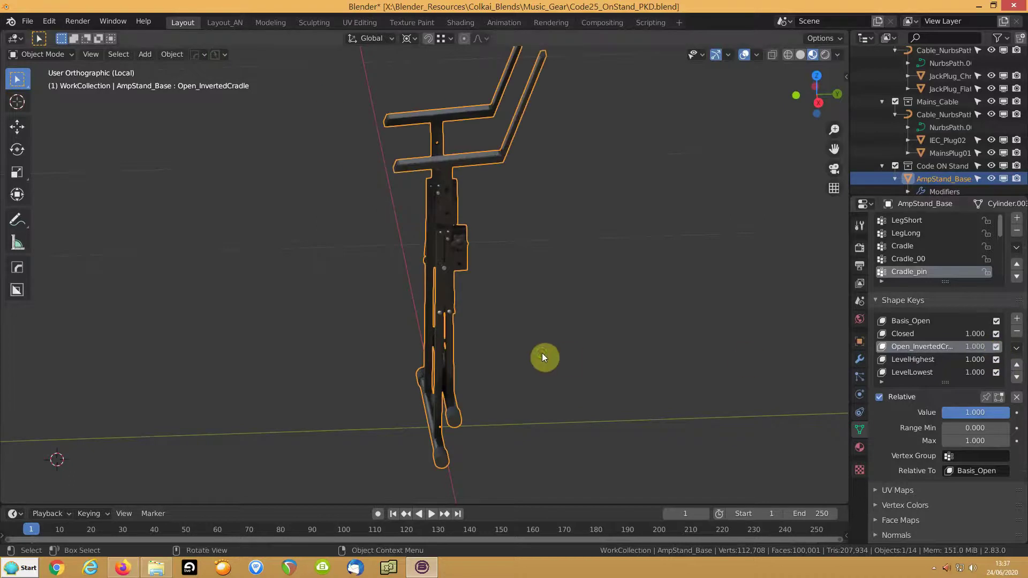
middle_click_drag(536, 338, 483, 352)
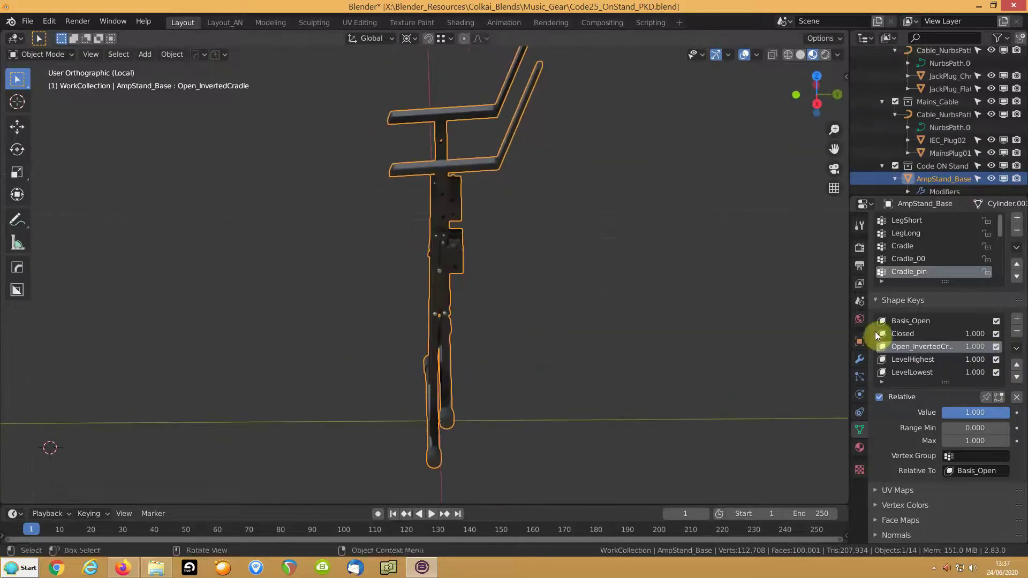
- Disable Open_InvertedCradle, LevelLowest and LevelHighest so that only the Closed pose applies over Basis_Open
left_click(997, 347)
middle_click_drag(406, 286, 600, 263)
left_click(997, 372)
left_click(997, 360)
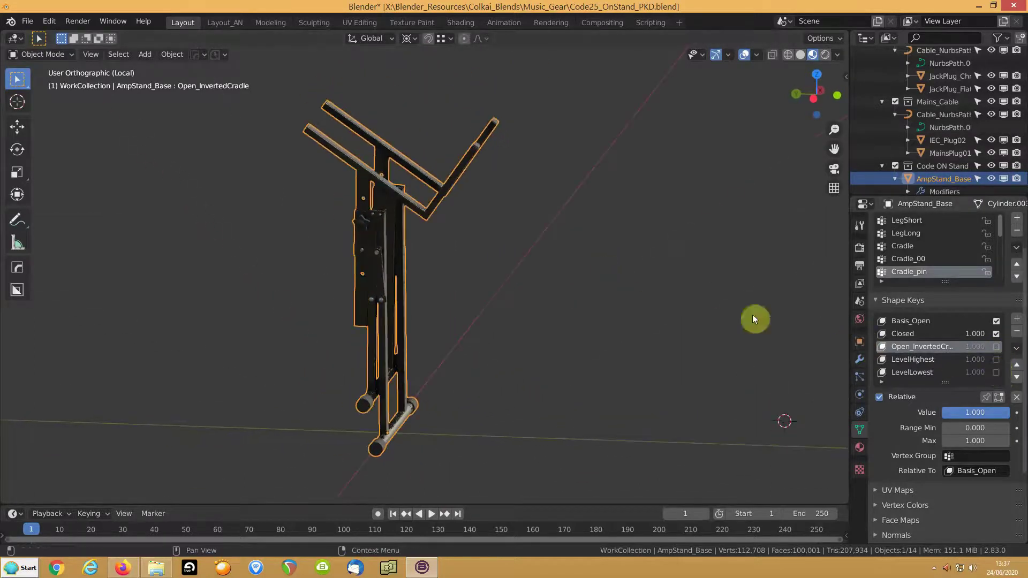
- Discard the scene's changes, filter the Music_Gear folder by "pkd" and try to open PA_Spkr_Stand_PKD.blend
left_click(27, 20)
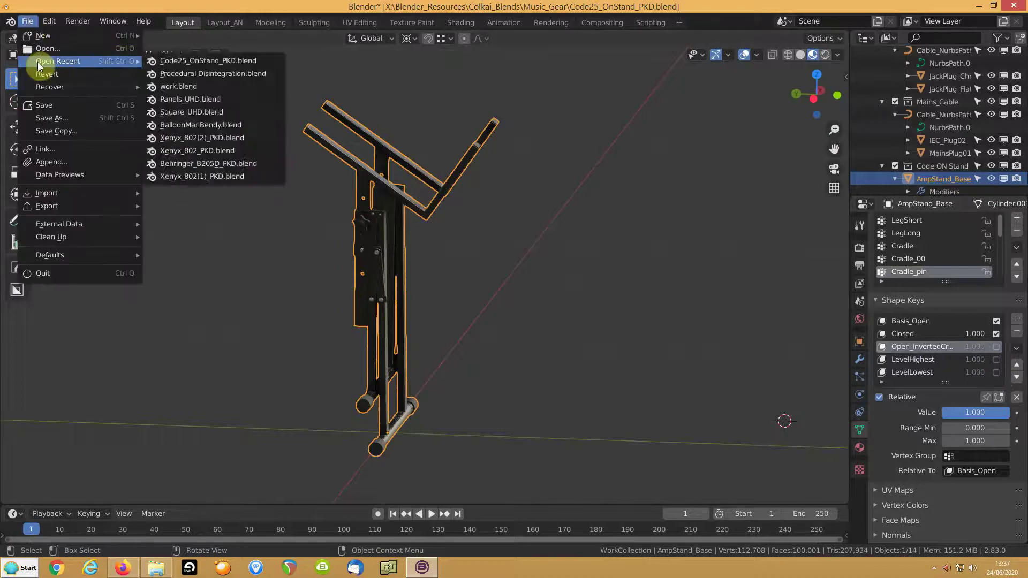
key("ctrl+q")
left_click(536, 306)
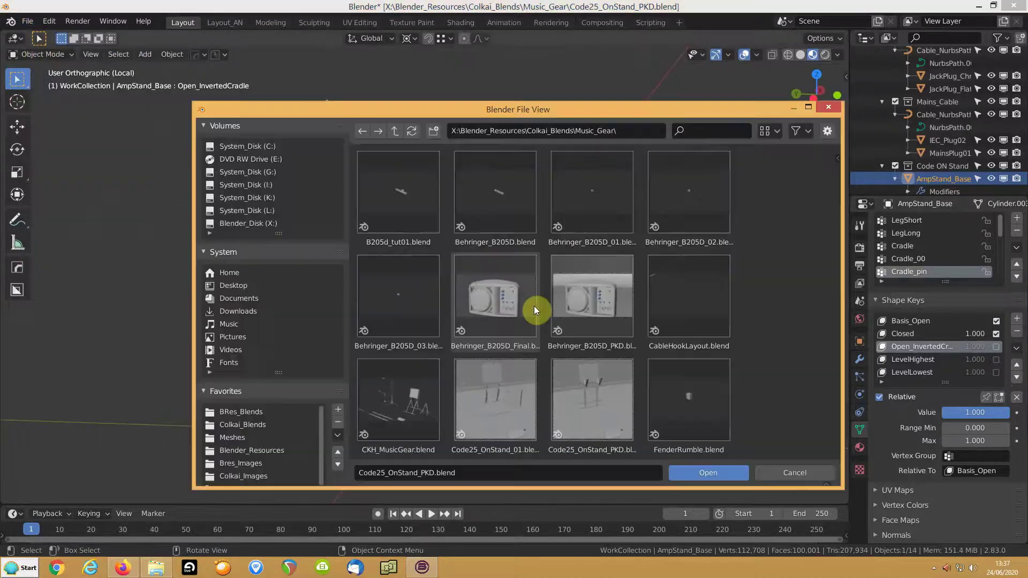
left_click(710, 131)
type("pkd")
key("Return")
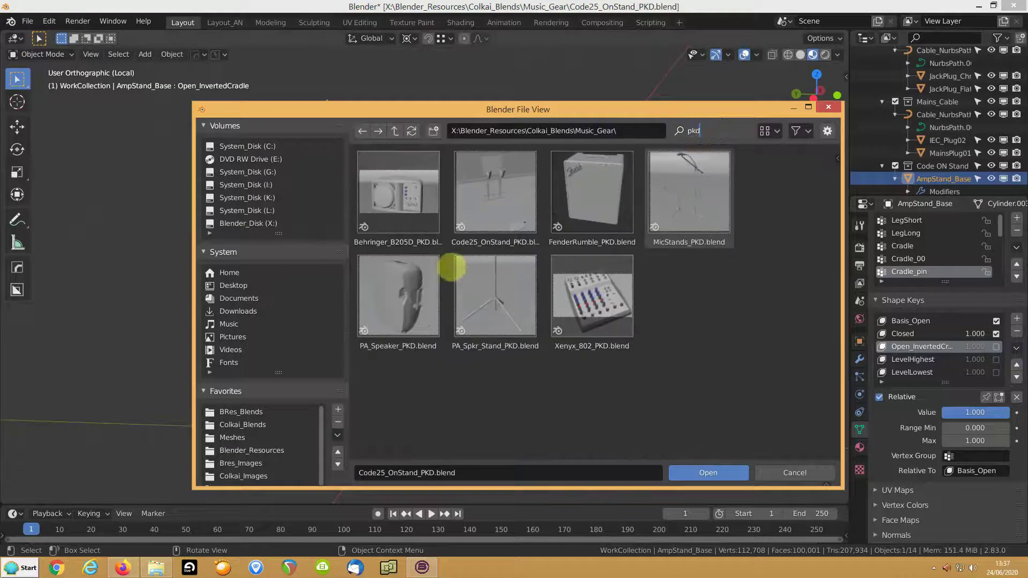
left_click(501, 294)
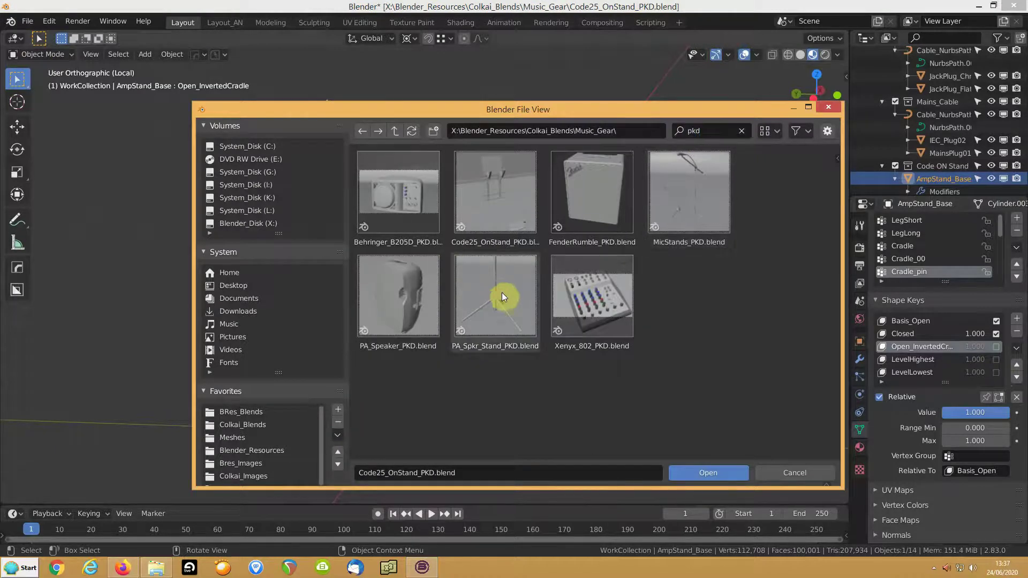
left_click(696, 474)
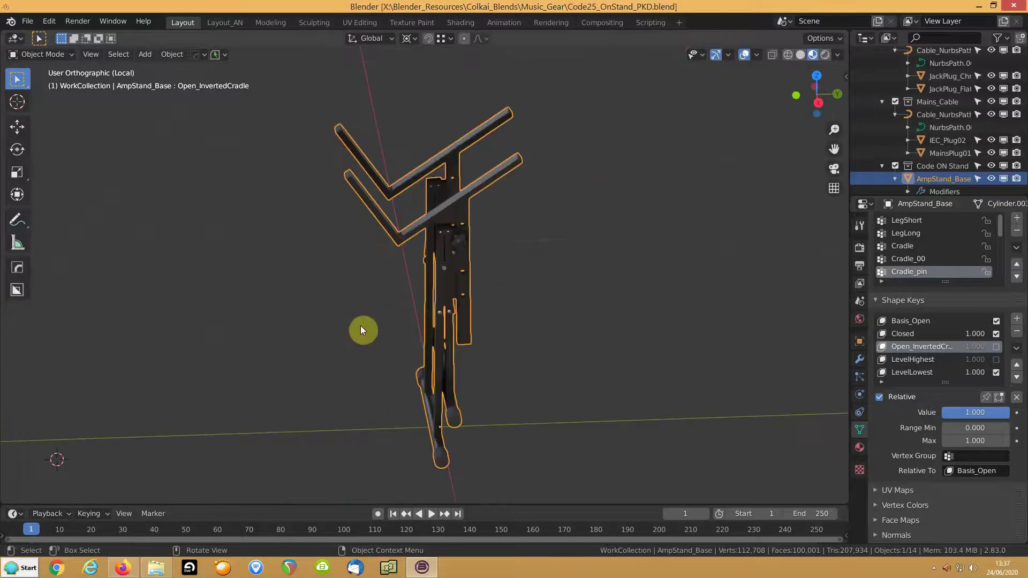
- Open PA_Spkr_Stand_PKD.blend from the Music_Gear folder
left_click(28, 21)
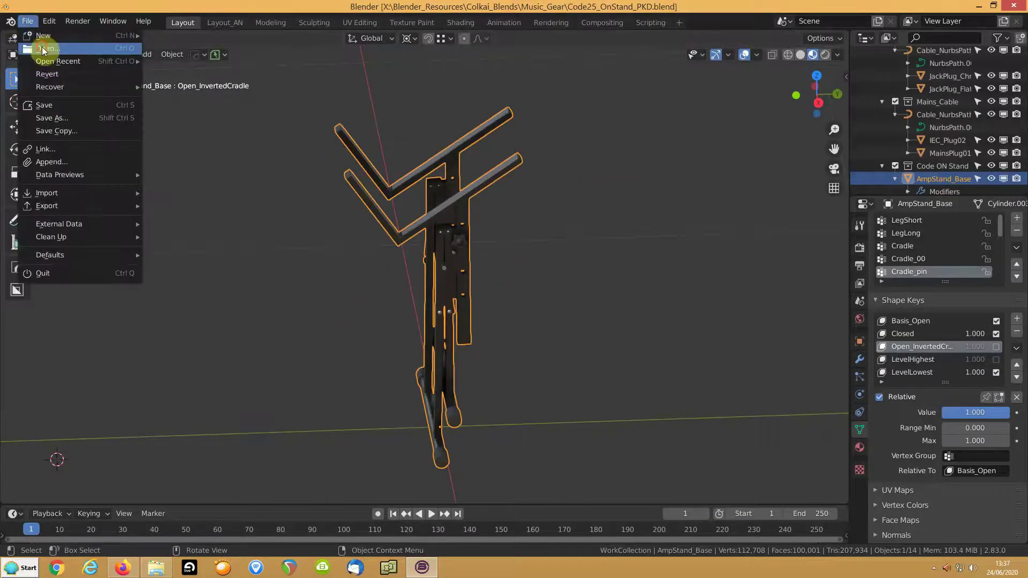
left_click(44, 48)
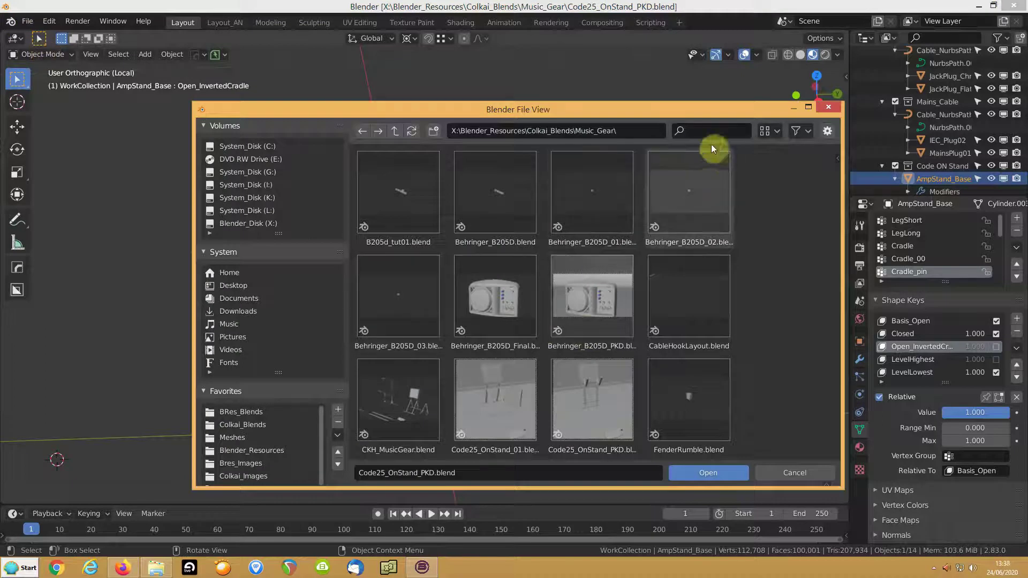
scroll(775, 256, "down", 2)
scroll(776, 256, "down", 15)
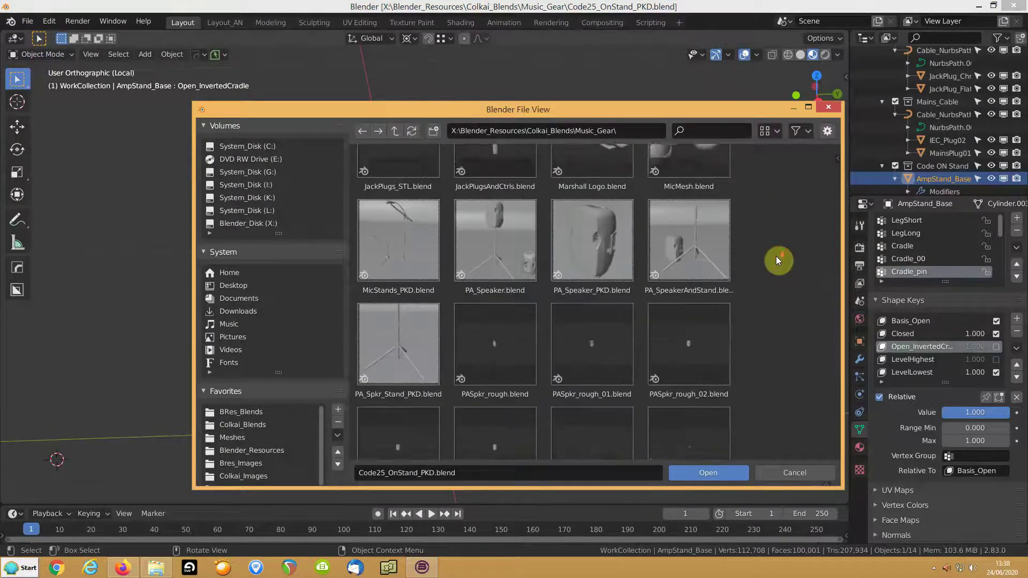
left_click(422, 281)
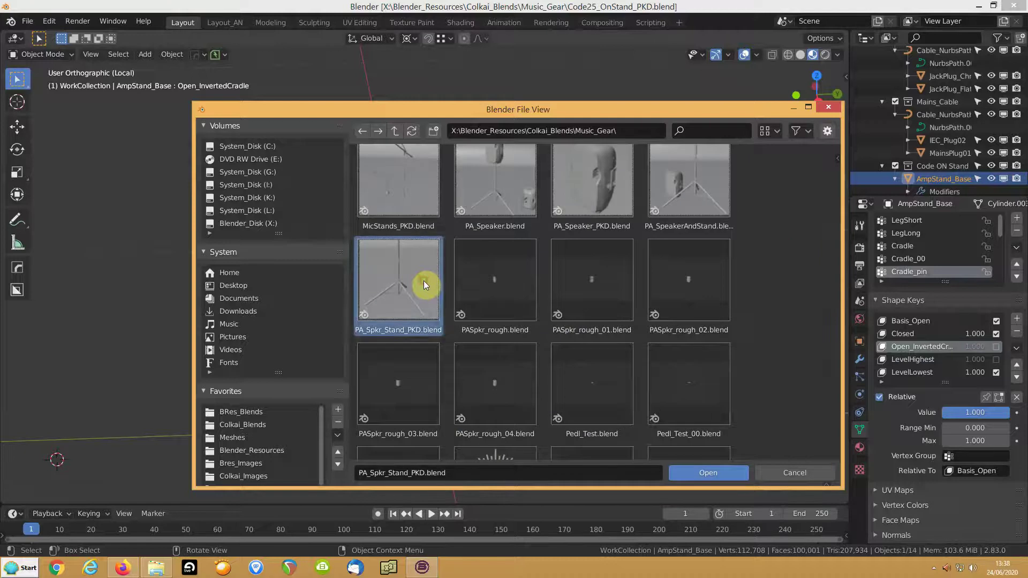
left_click(691, 472)
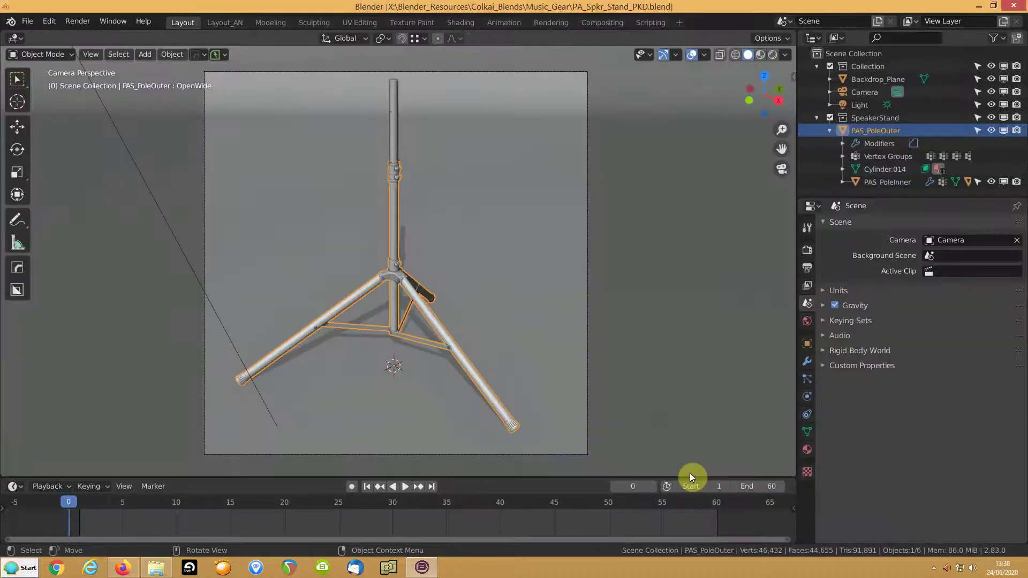
- Frame the speaker stand, select its inner pole and try sliding it along the Z axis
middle_click_drag(418, 320, 416, 312)
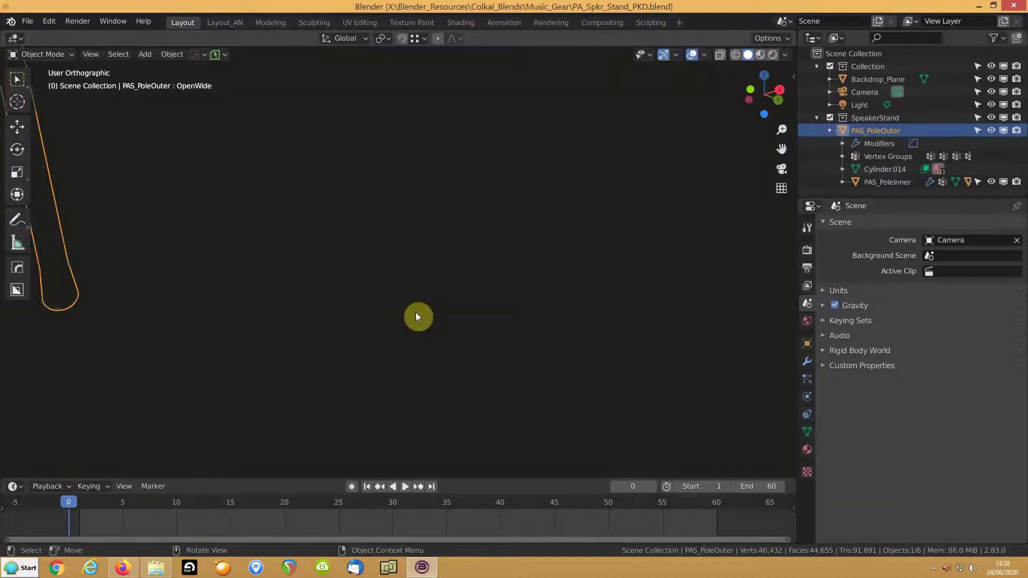
key("KP_Decimal")
middle_click_drag(336, 313, 457, 364)
left_click(379, 294)
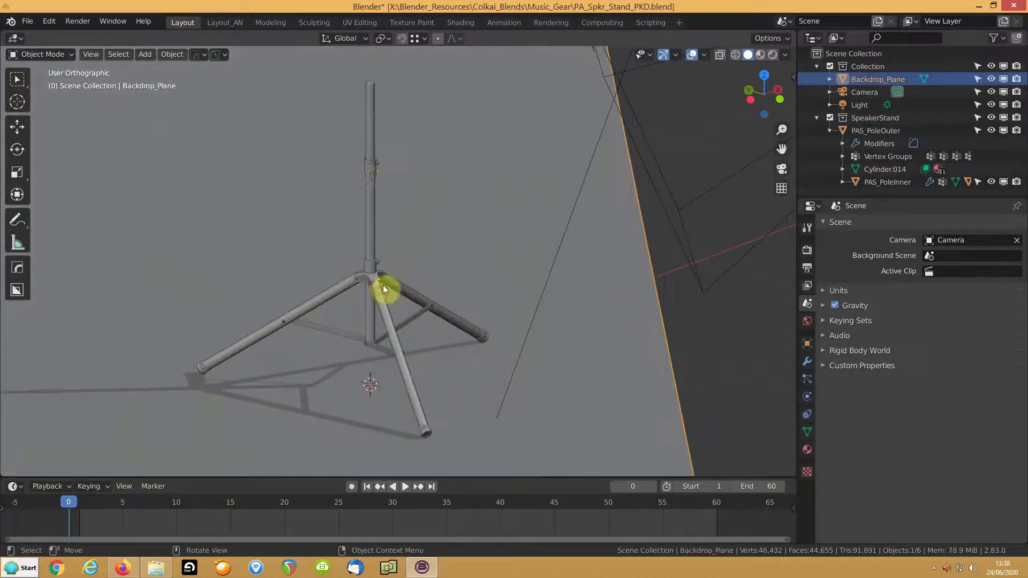
left_click(369, 131)
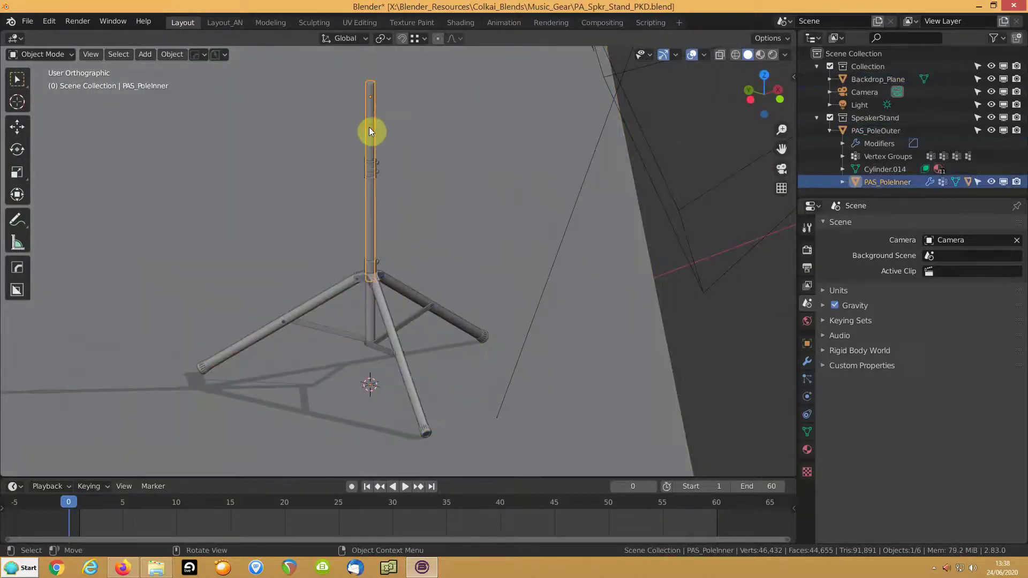
key("g")
key("z")
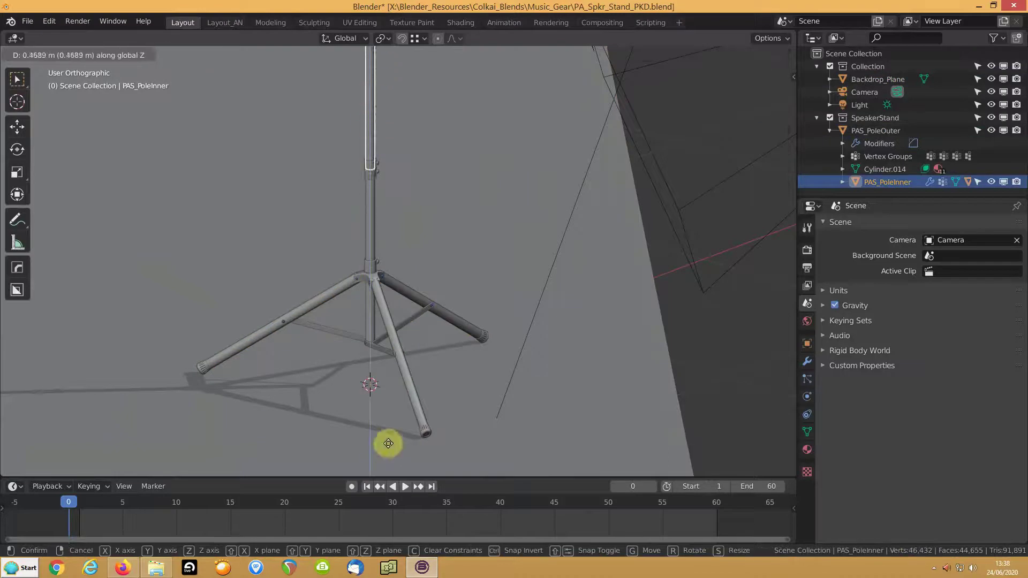
left_click(384, 170)
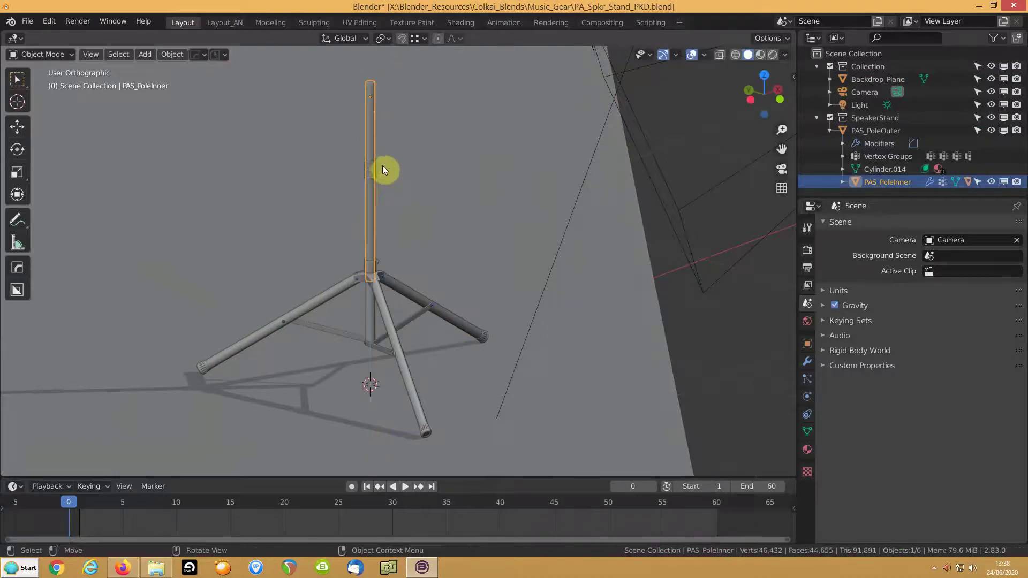
- Select the speaker stand's outer pole and preview its leg poses by toggling the OpenWide and Open shape keys, leaving both enabled
left_click(382, 294)
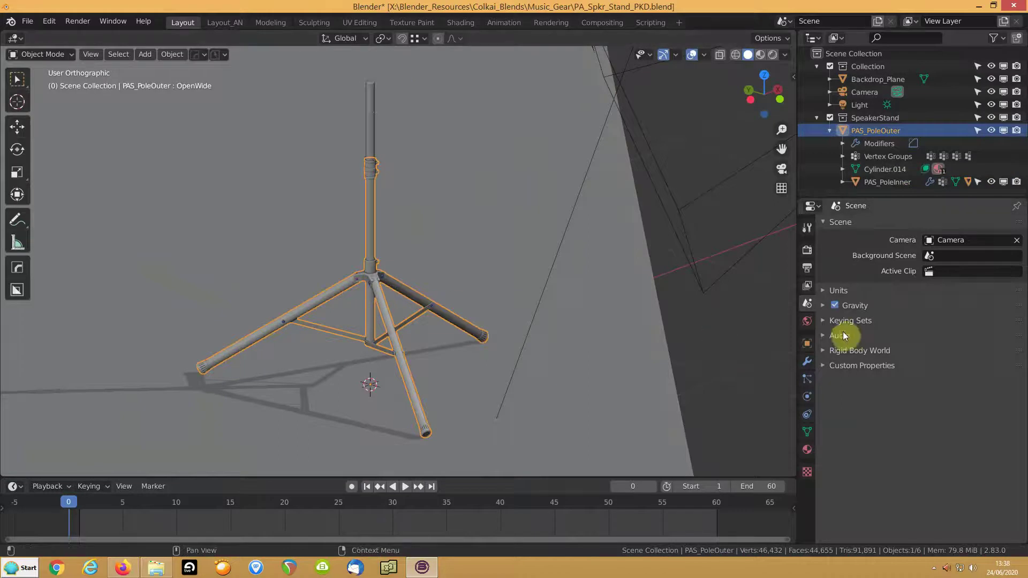
left_click(807, 433)
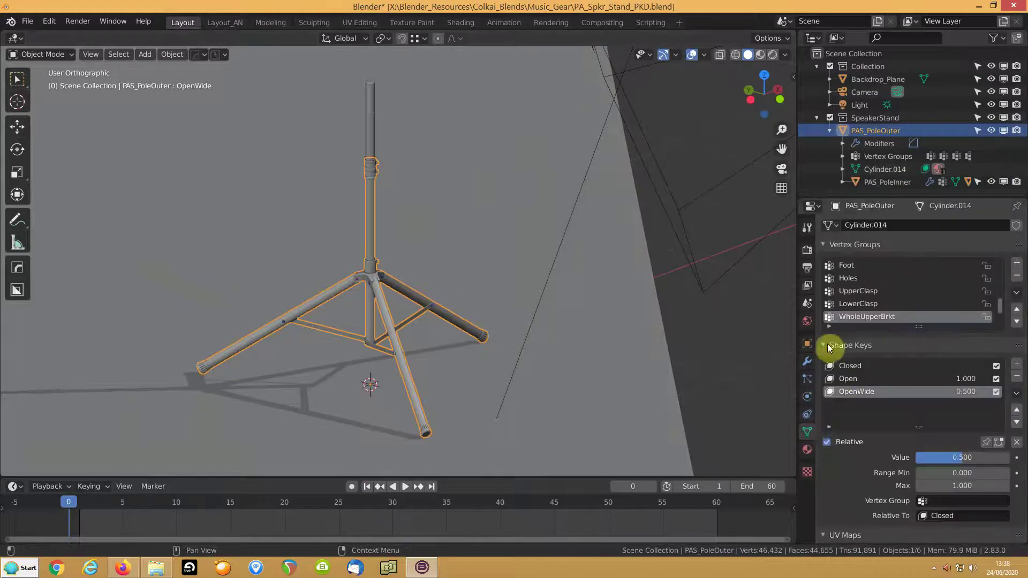
left_click(997, 391)
left_click(996, 378)
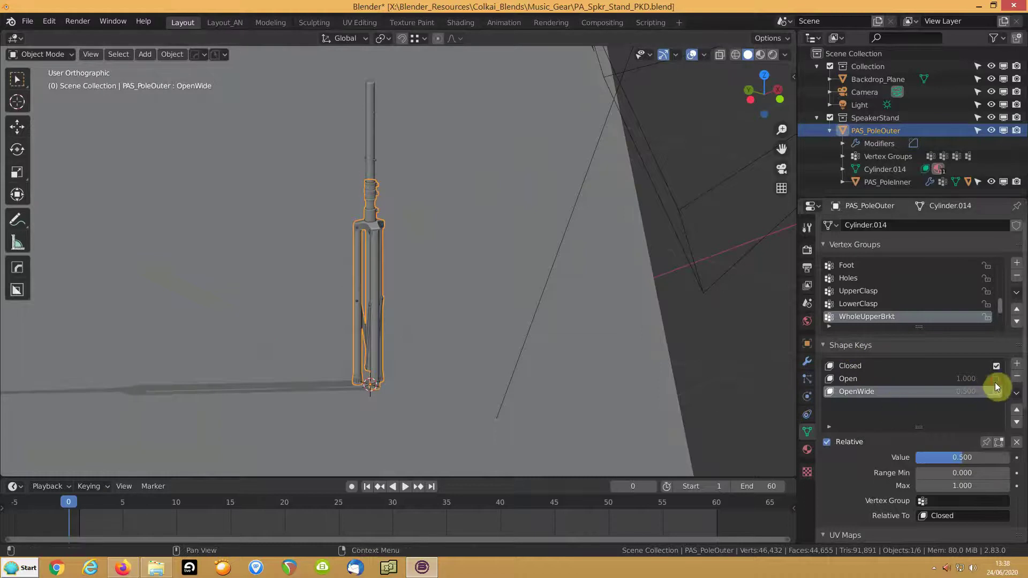
left_click(997, 379)
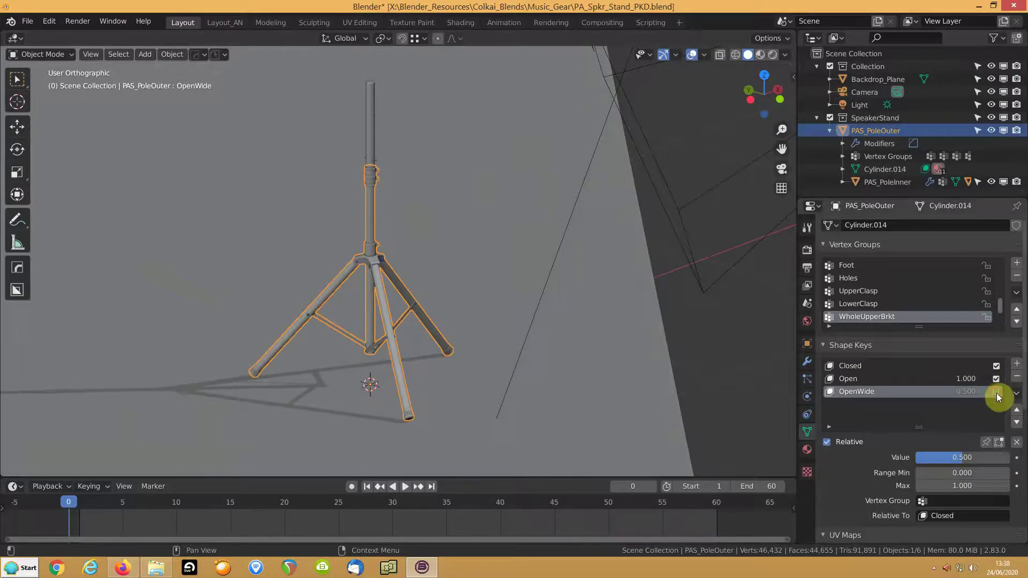
left_click(996, 391)
- Set the OpenWide value to about 0.427, disable that key, and scrub the Open key's value, finishing at 1.000
mouse_move(964, 458)
left_mouse_down()
mouse_move(1011, 458)
mouse_move(931, 458)
mouse_move(956, 458)
left_mouse_up()
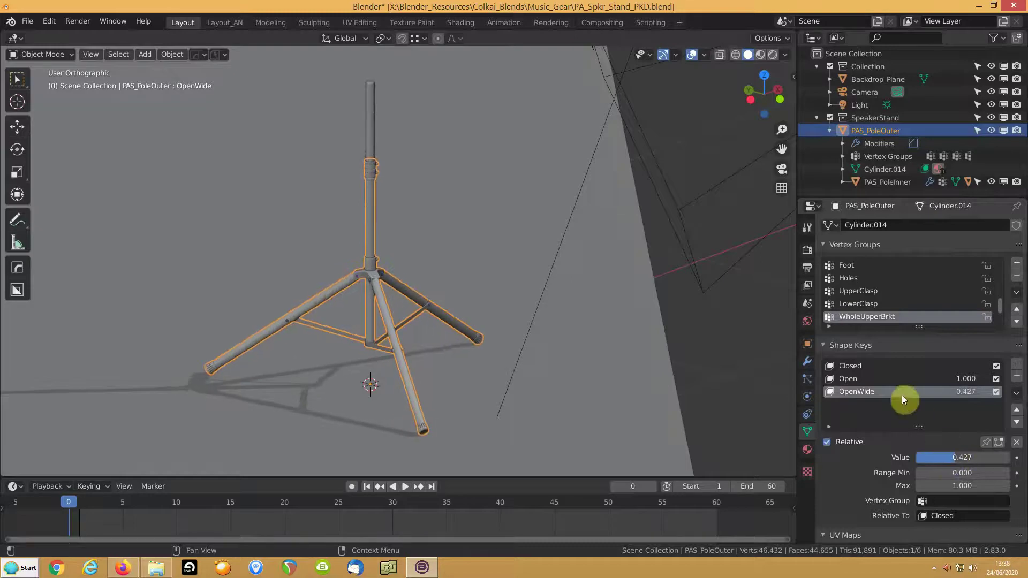
left_click(996, 391)
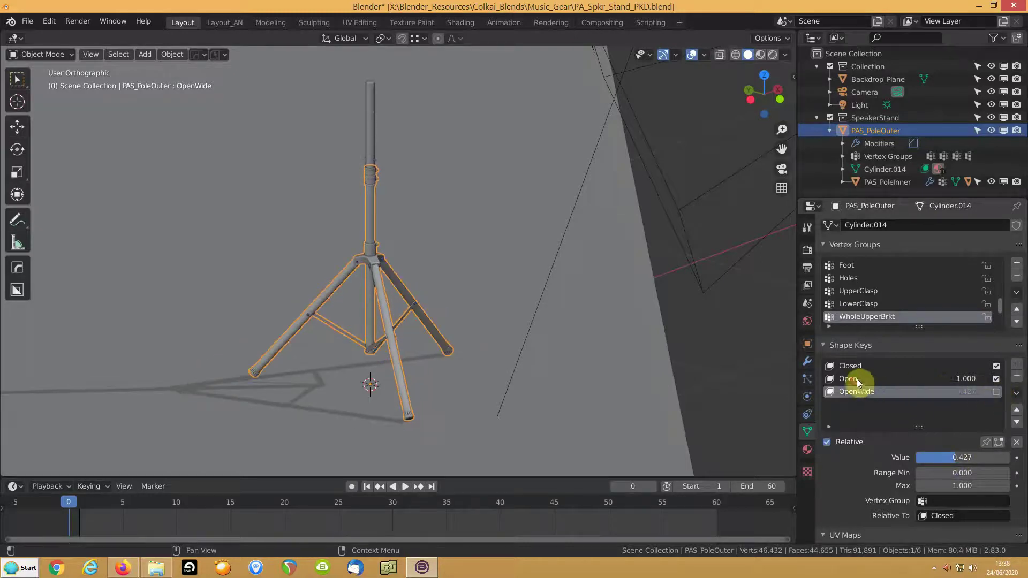
left_click(857, 379)
mouse_move(1001, 460)
left_mouse_down()
mouse_move(959, 460)
mouse_move(1002, 460)
left_mouse_up()
left_click(937, 384)
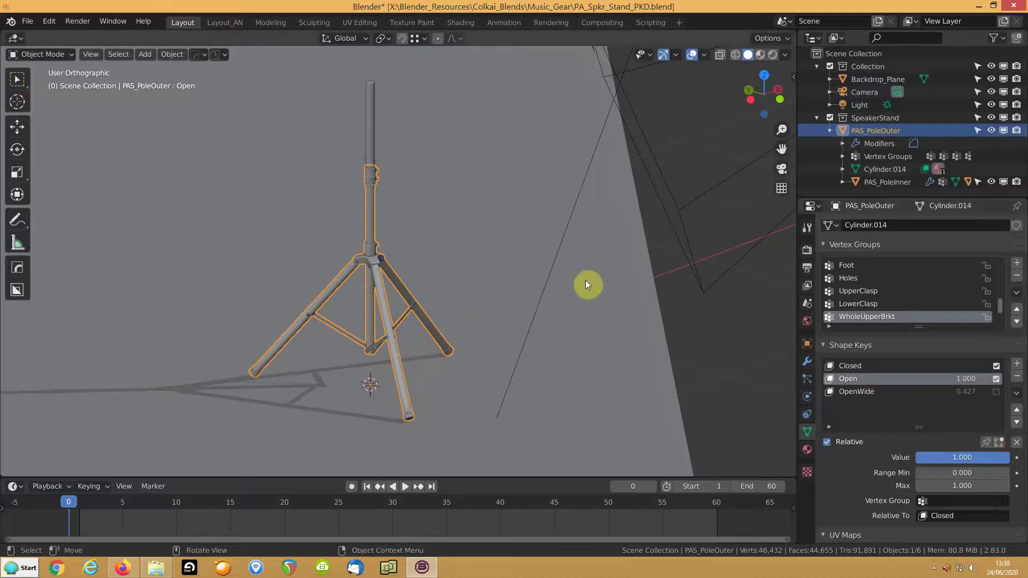
middle_click_drag(438, 268, 471, 298)
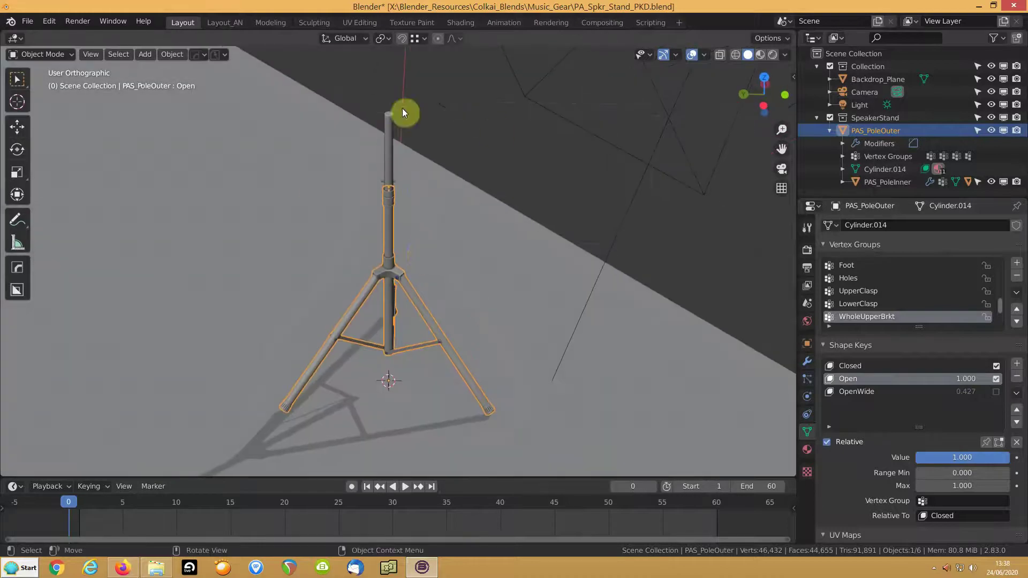
- Discard the speaker stand's changes, open MicStands_PKD.blend and view the microphone stands from another angle
left_click(28, 22)
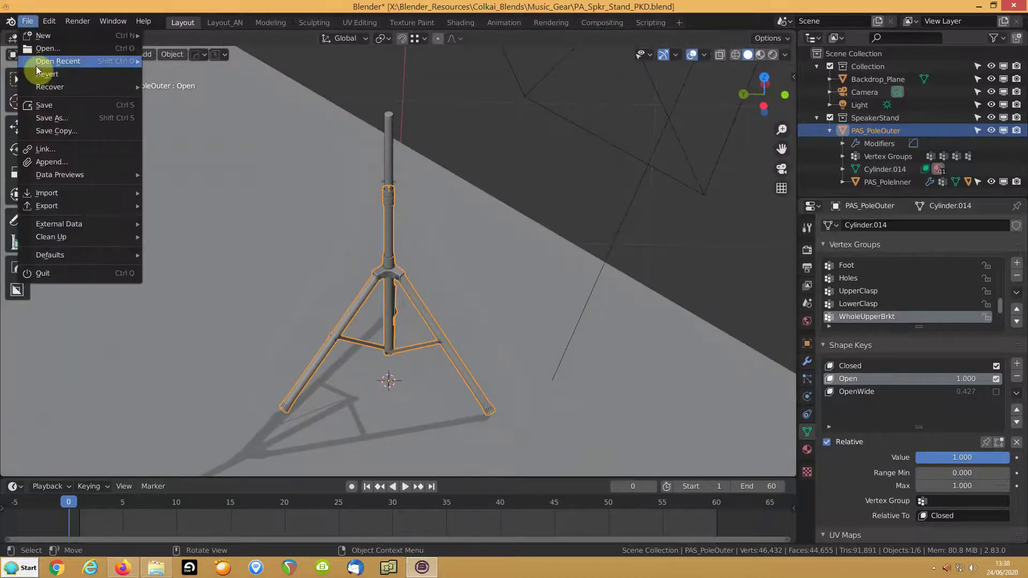
left_click(33, 48)
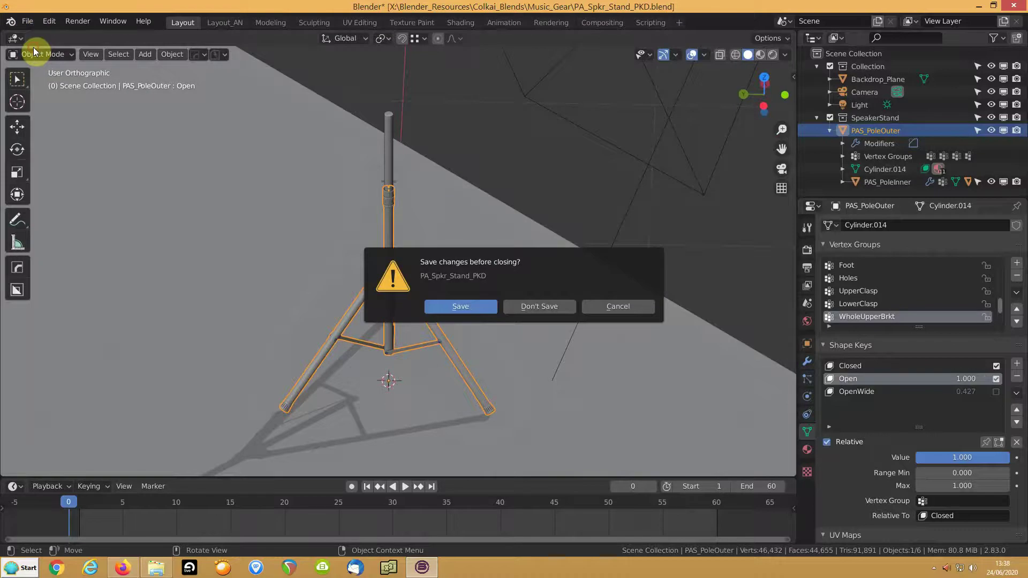
left_click(540, 308)
left_click_drag(838, 212, 837, 343)
left_click(397, 296)
left_click(715, 476)
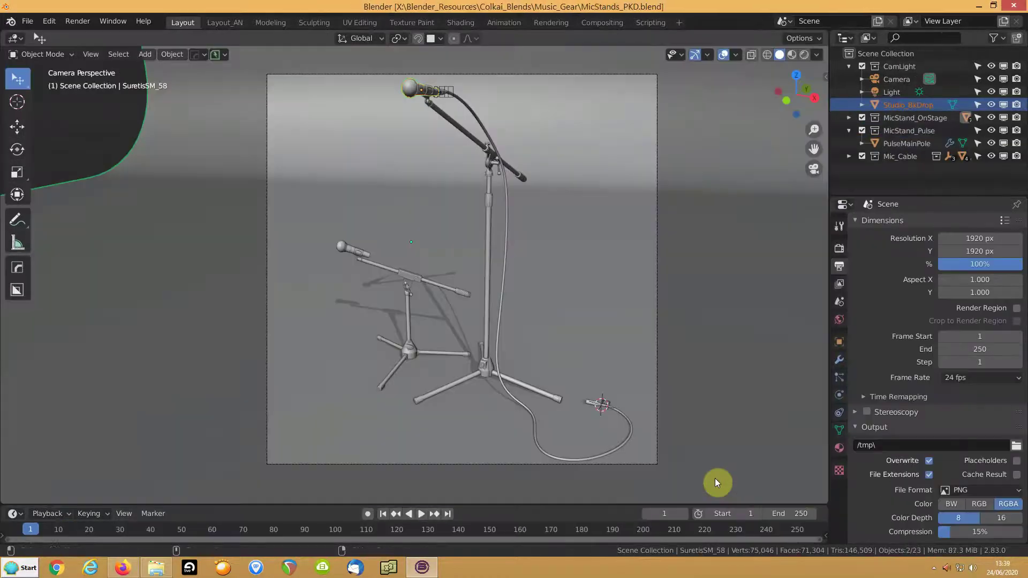
middle_click_drag(426, 318, 317, 287)
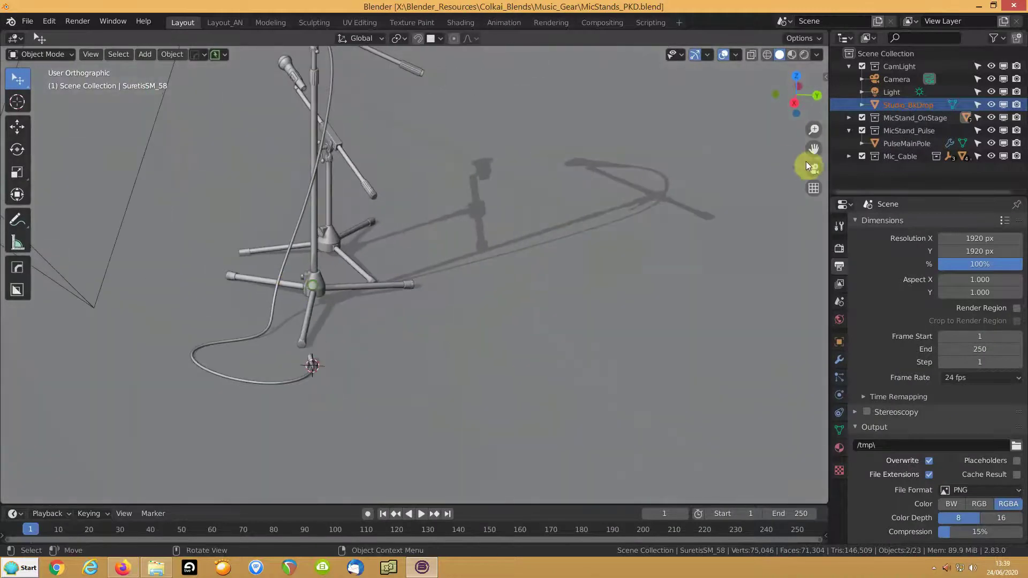
- Hide the camera and the light from the viewport and switch the microphone stands to Material Preview shading
left_click_drag(992, 86, 991, 92)
middle_click_drag(420, 229, 429, 307)
left_click(792, 54)
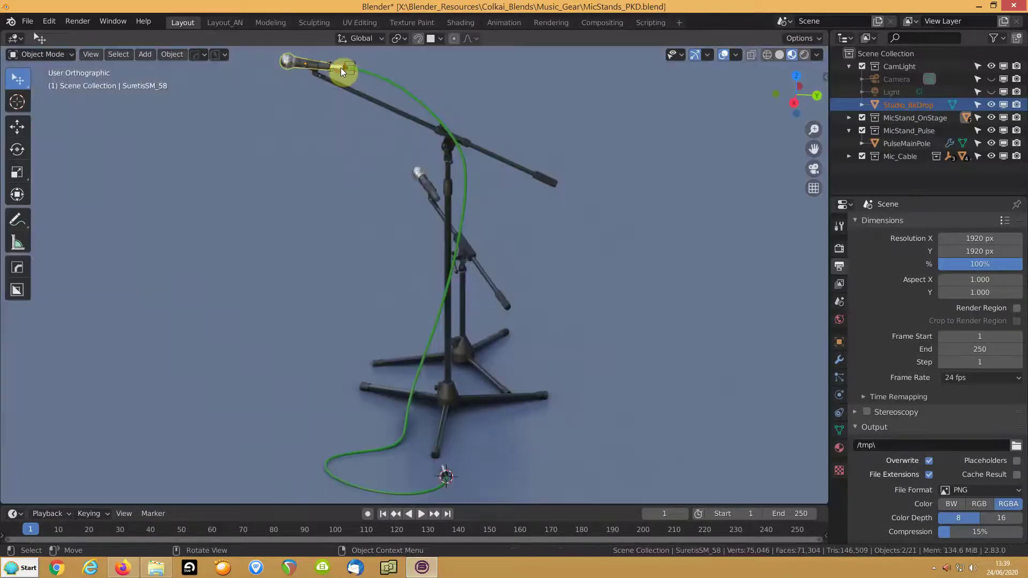
- Select and frame the XLR connector on the upper microphone, view it with its surroundings, and save the file
left_click(340, 68)
key("KP_Decimal")
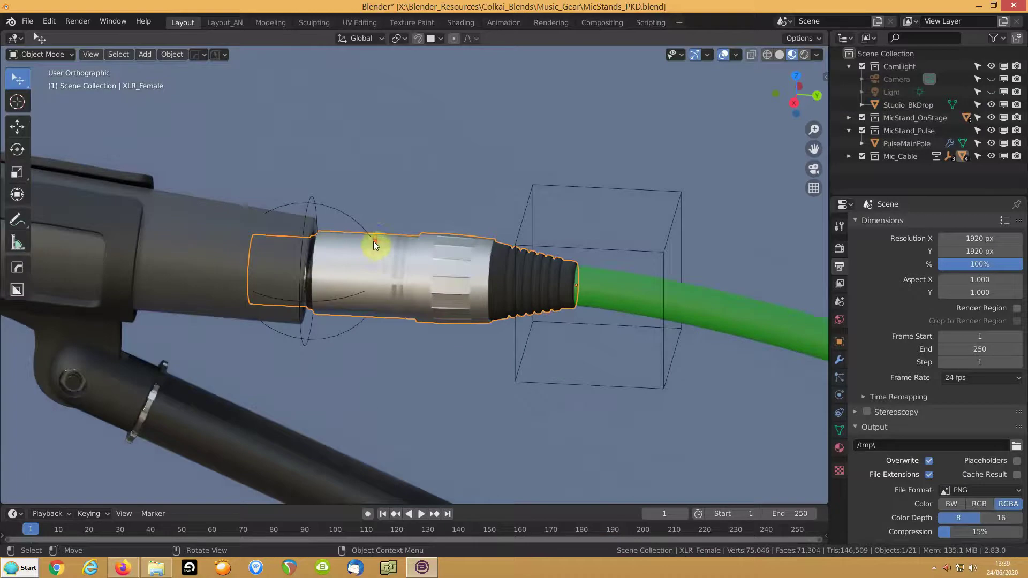
scroll(387, 236, "down", 10)
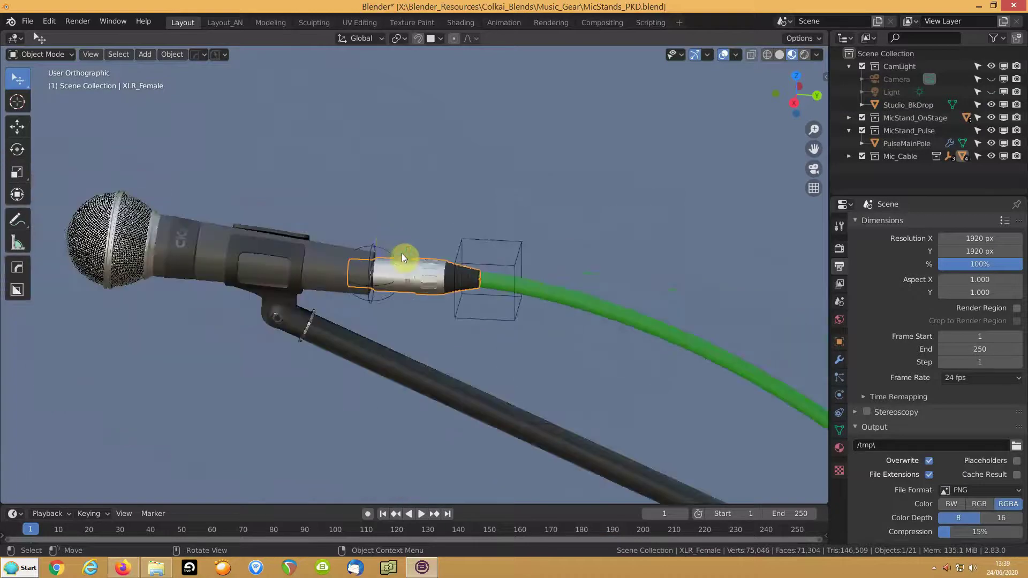
middle_click_drag(449, 273, 413, 288)
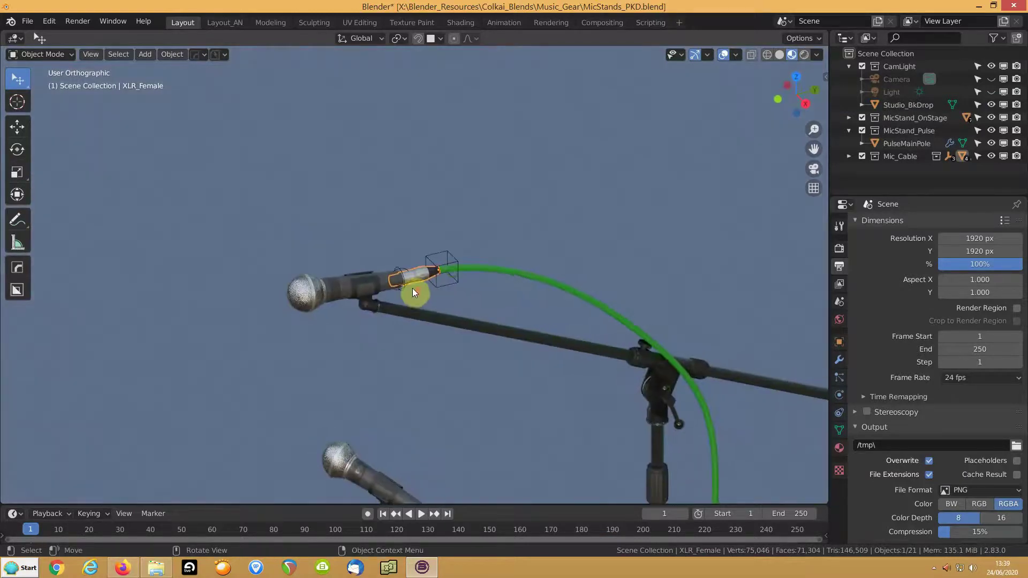
scroll(411, 289, "up", 1)
key("ctrl+s")
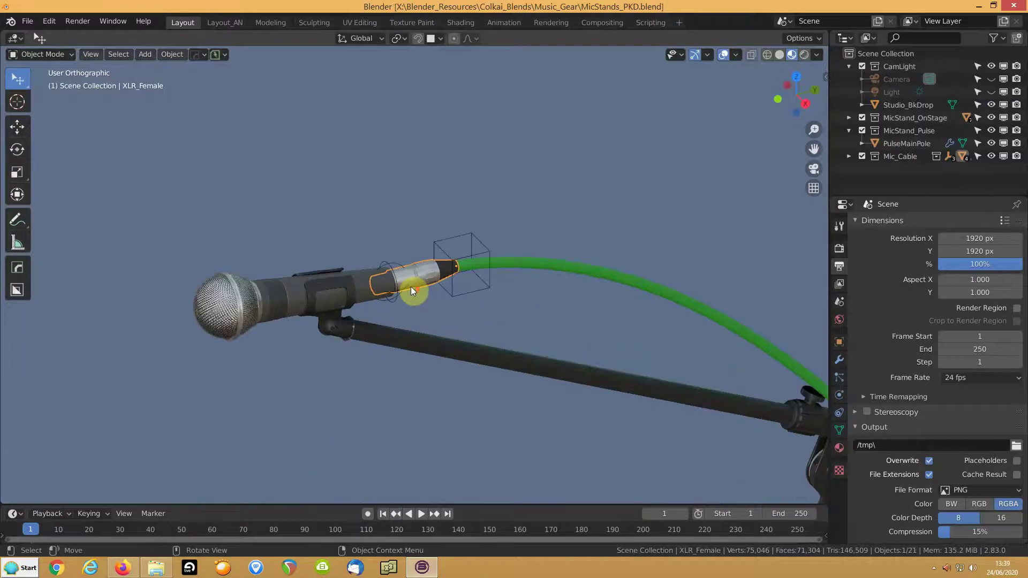
scroll(238, 276, "up", 2)
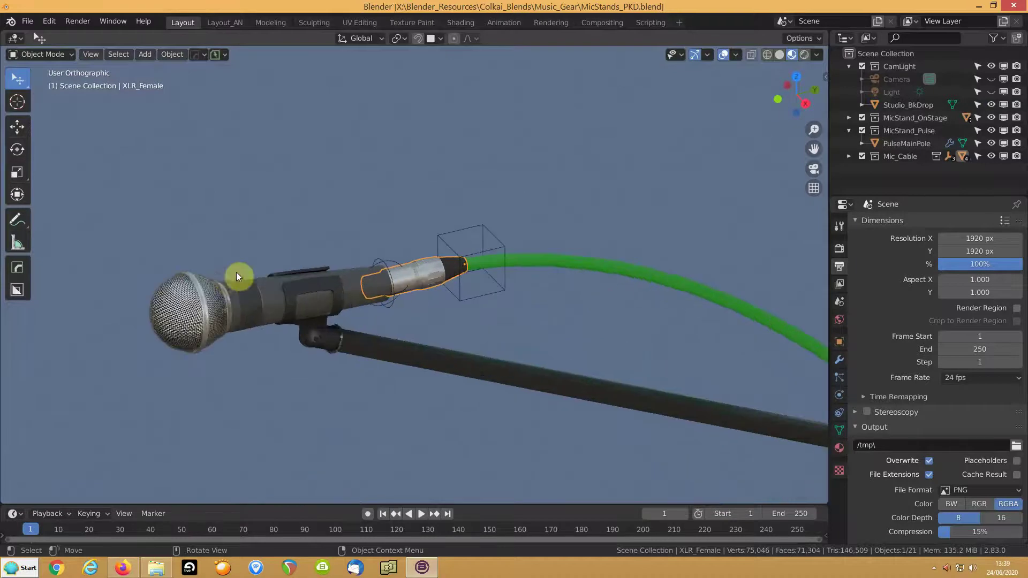
- Isolate the XLR connector in local view, inspect it from another angle, and return to the full scene
left_click(555, 265)
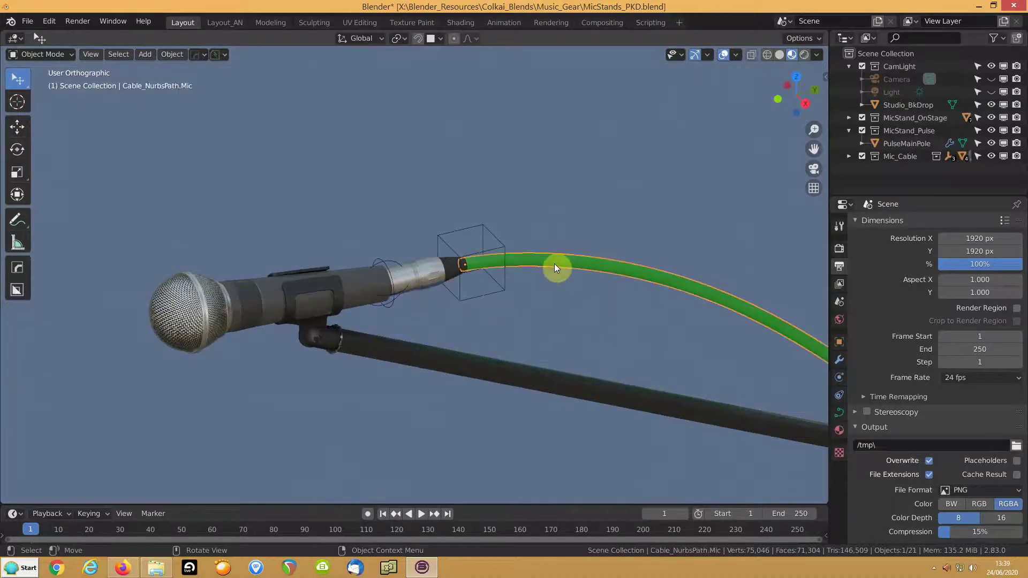
left_click(408, 282)
key("KP_Divide")
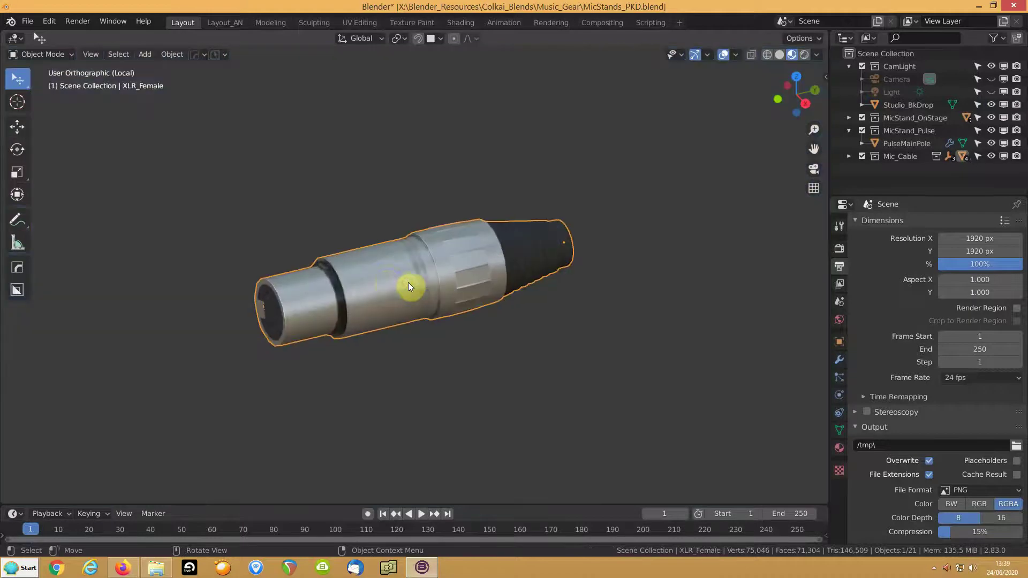
middle_click_drag(460, 237, 287, 269)
key("KP_Divide")
scroll(345, 278, "down", 4)
- Isolate the upper microphone in local view and examine its mesh in Edit Mode, followed by its connector end in Object Mode
left_click(268, 292)
left_click(324, 295)
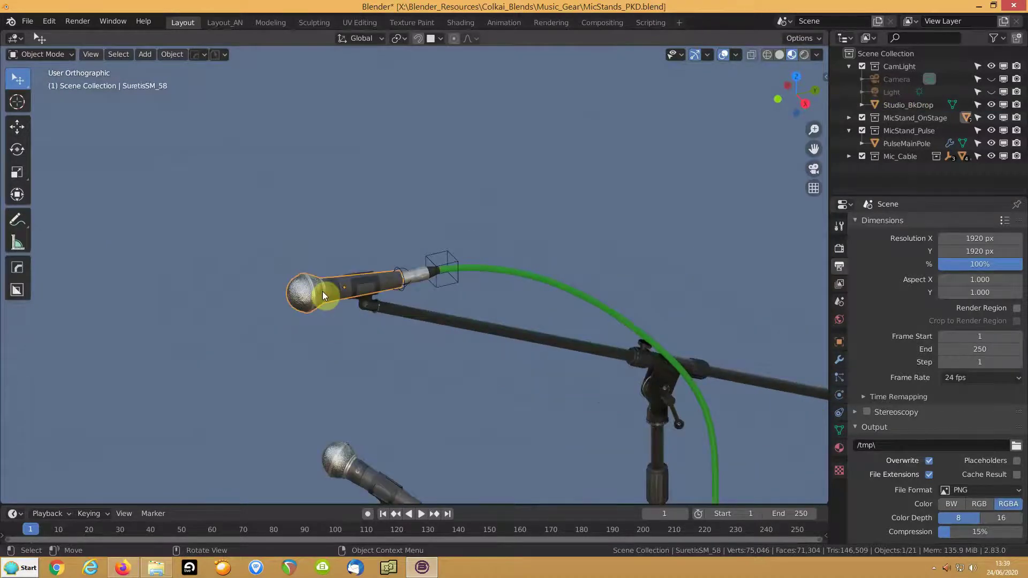
key("Tab")
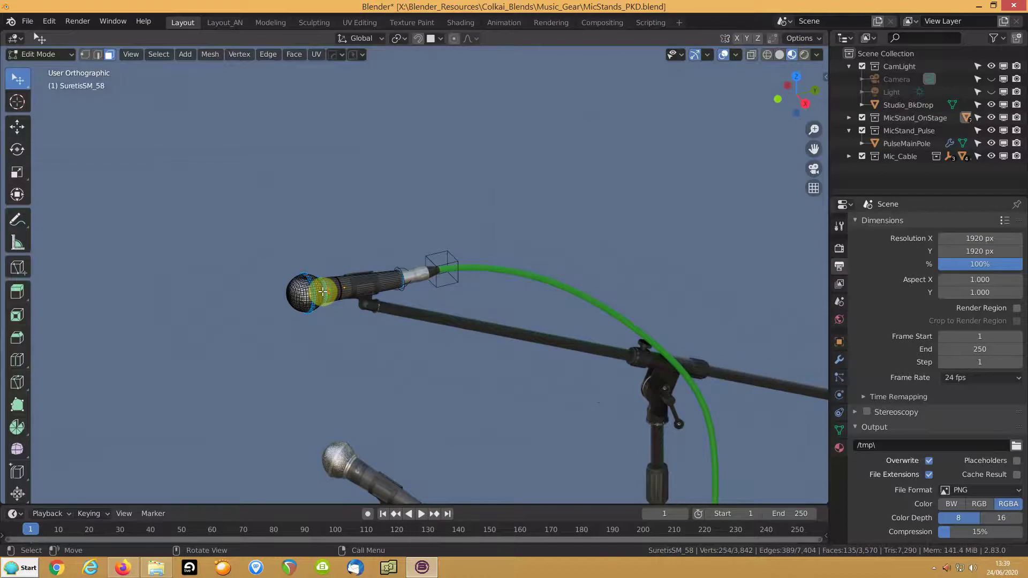
scroll(322, 291, "up", 1)
key("KP_Divide")
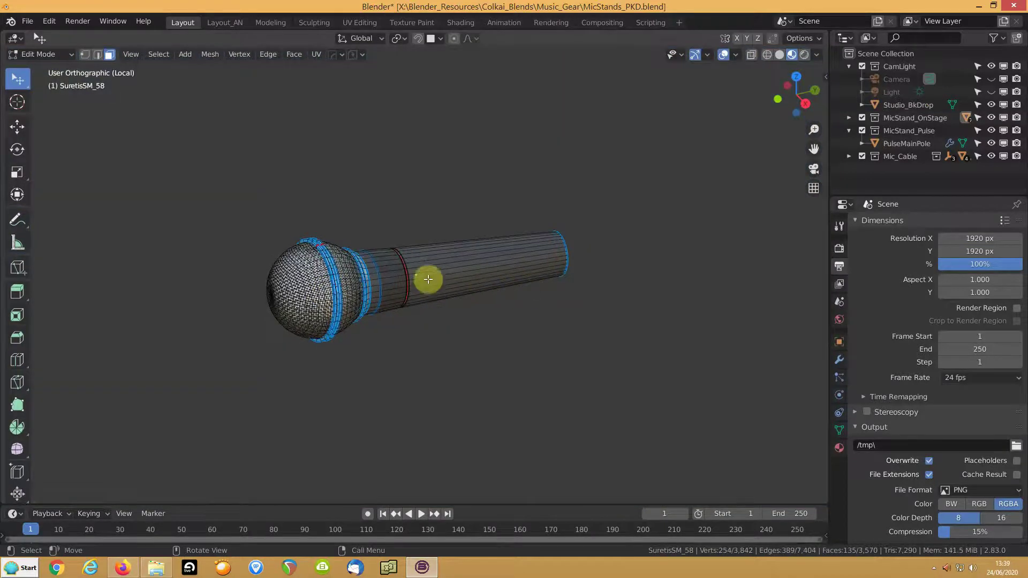
mouse_move(351, 271)
middle_mouse_down()
mouse_move(335, 271)
mouse_move(344, 264)
middle_mouse_up()
key("Tab")
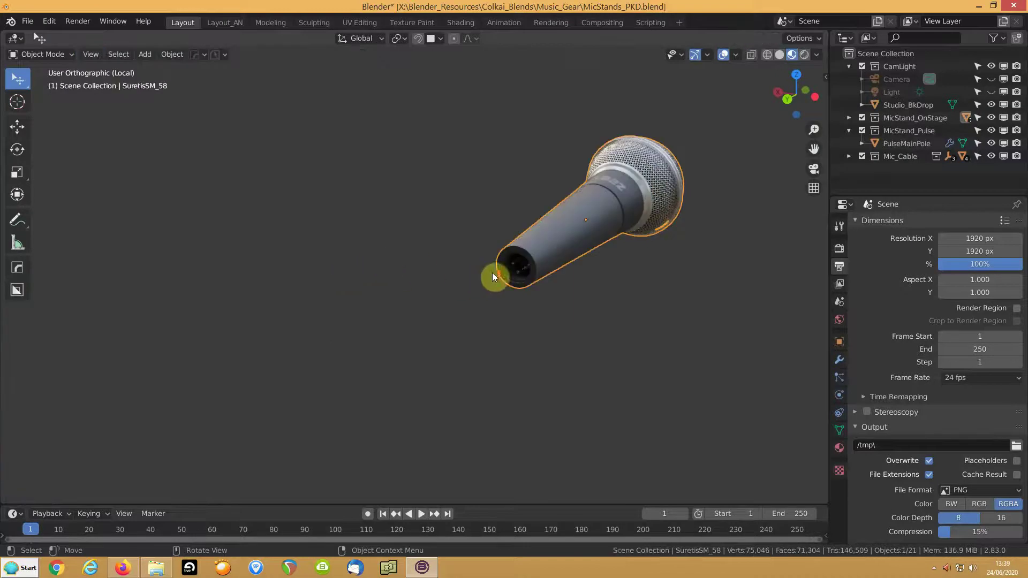
scroll(493, 272, "up", 10)
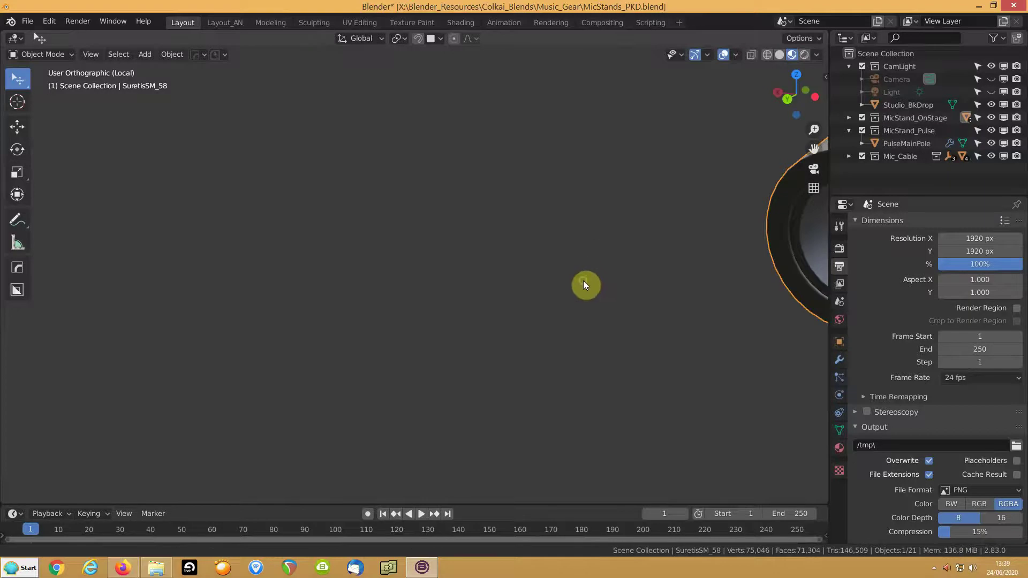
scroll(586, 283, "down", 4)
- Set the Eevee viewport sampling to 16
left_click(839, 248)
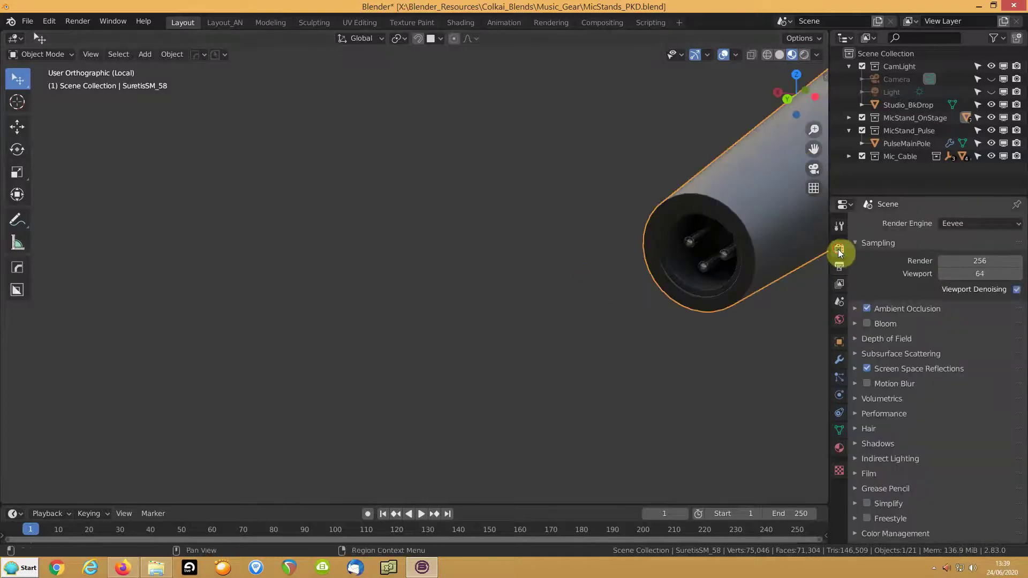
left_click(958, 273)
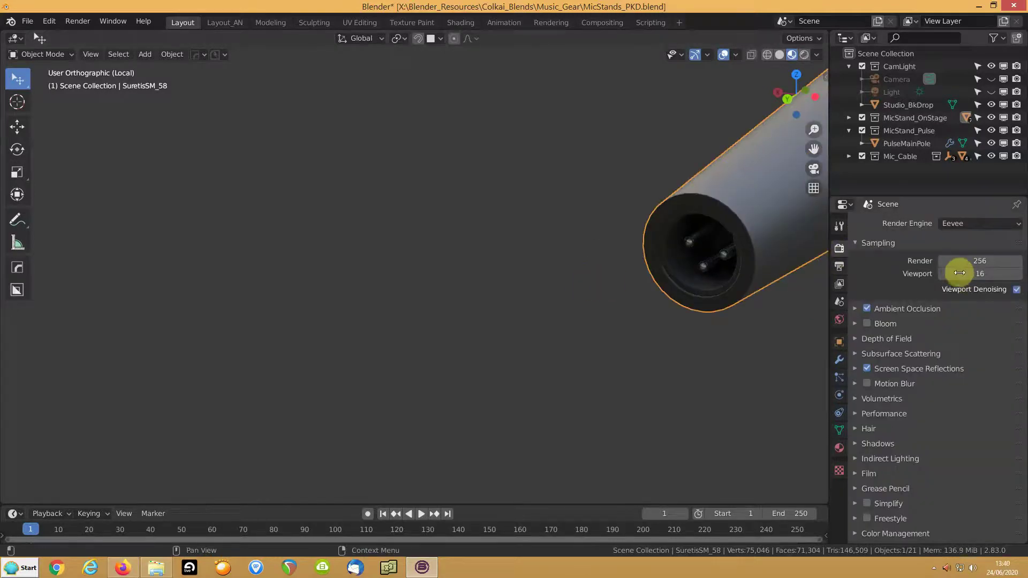
key("Return")
- Inspect the isolated microphone's pin socket, body and grille, and exit local view
middle_click_drag(581, 269, 321, 328, "shift")
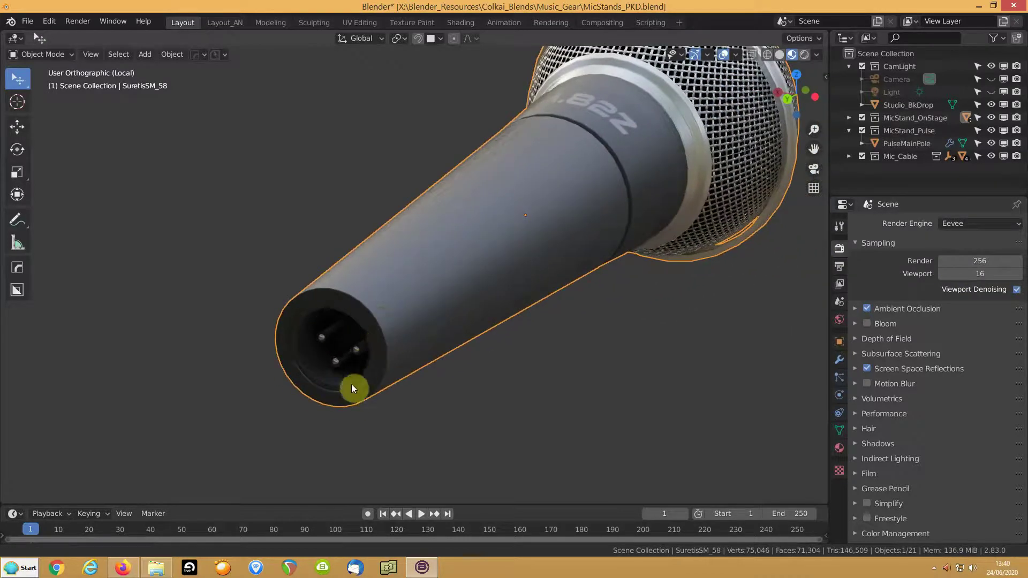
scroll(352, 388, "down", 2)
middle_click_drag(506, 292, 390, 263)
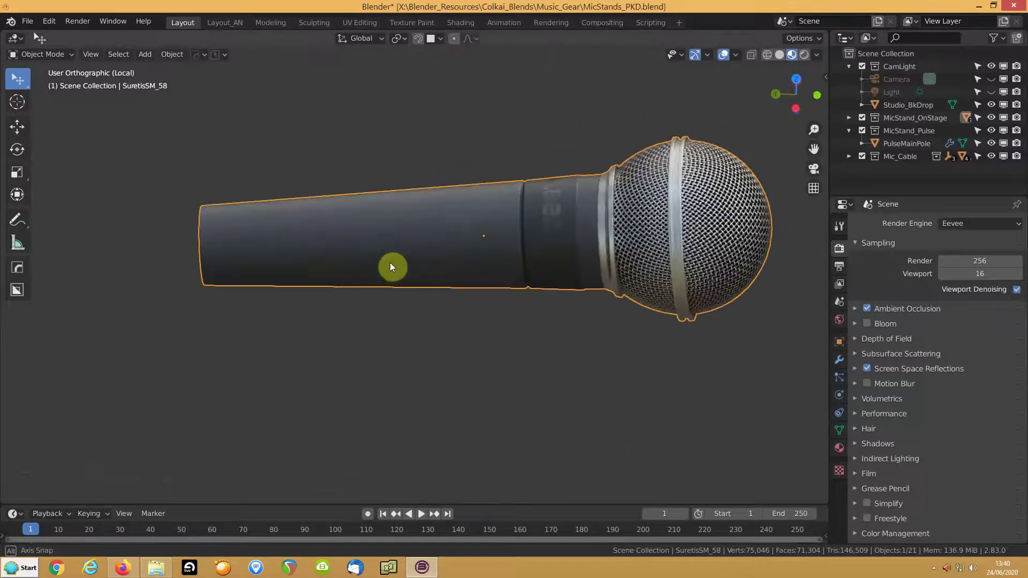
key("KP_Divide")
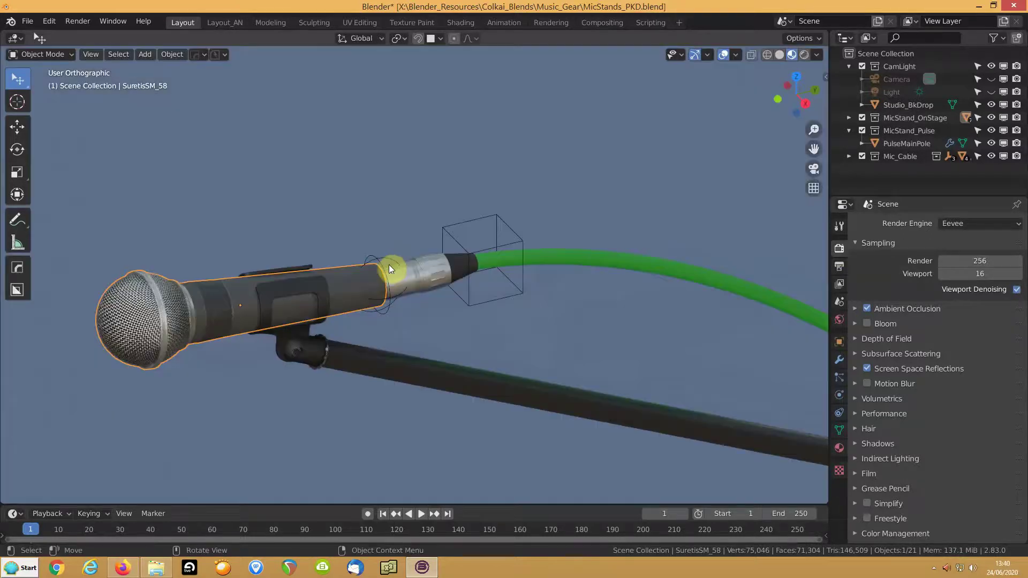
- Select the studio backdrop, switch the viewport to Solid shading, and bring both microphone stands fully into view
scroll(461, 362, "down", 4)
left_click(469, 368)
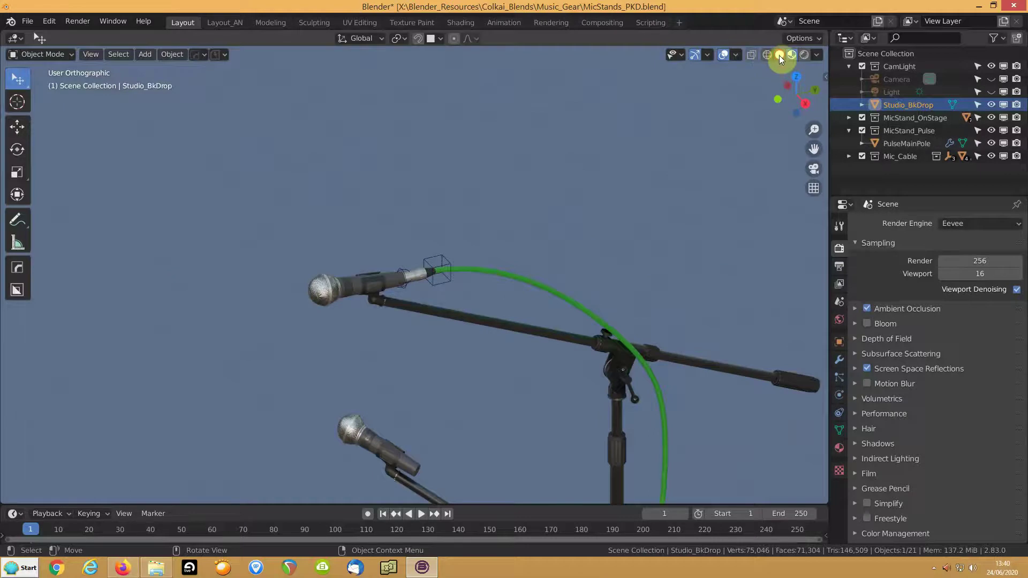
left_click(780, 55)
mouse_move(489, 372)
middle_mouse_down()
mouse_move(394, 210)
mouse_move(468, 234)
middle_mouse_up()
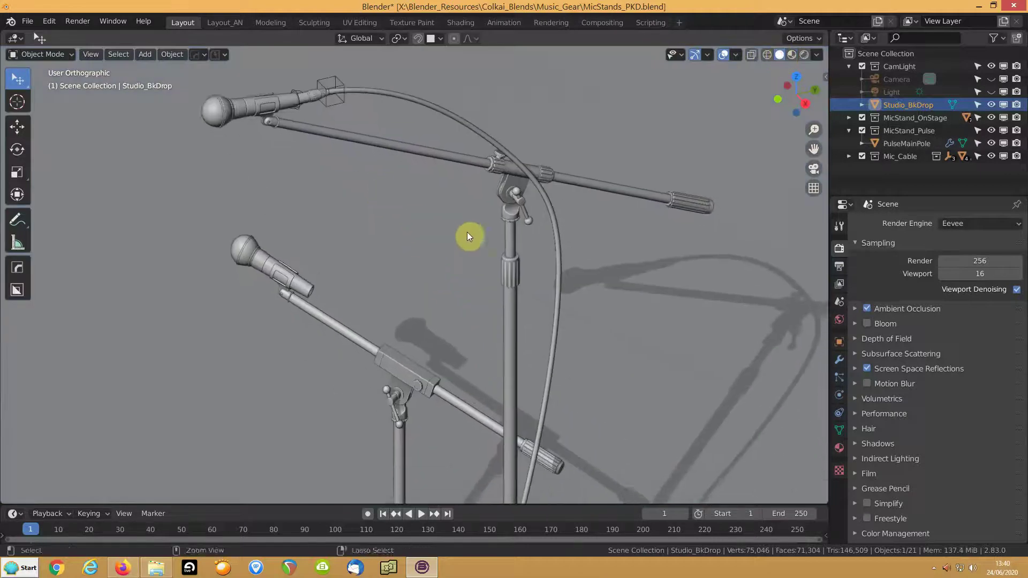
scroll(466, 300, "down", 3)
middle_click_drag(415, 322, 445, 231)
- Enable the LegsUp shape key on the taller stand's main pole, preview raising its value, and undo the value change
left_click(510, 417)
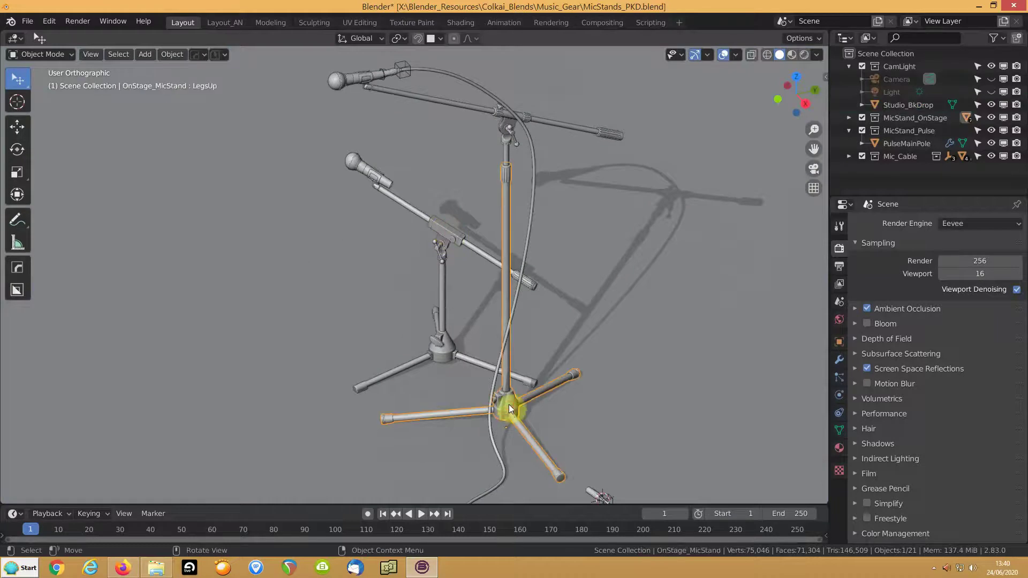
left_click(840, 431)
left_click(997, 353)
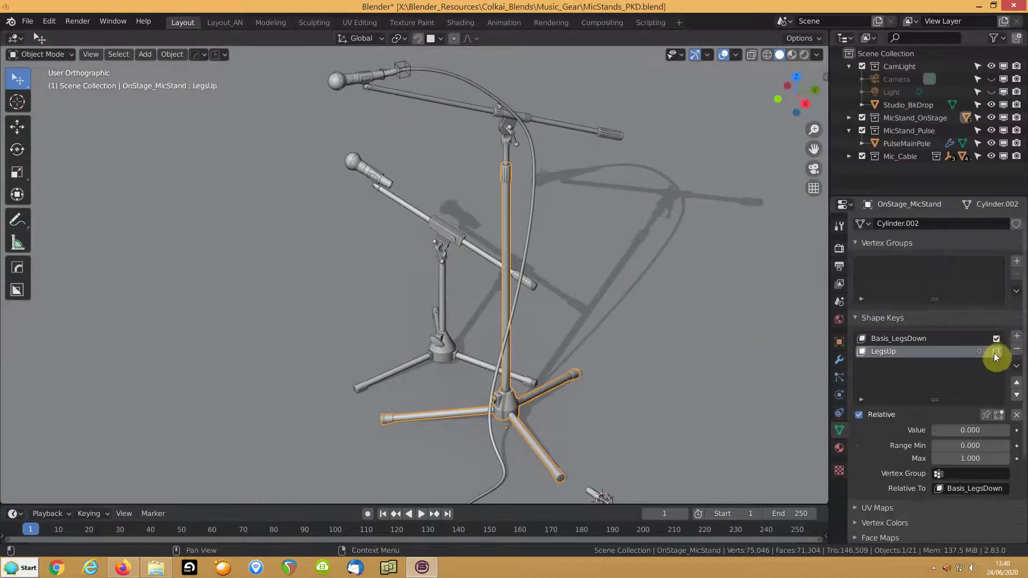
left_click_drag(934, 430, 1010, 430)
key("ctrl+z")
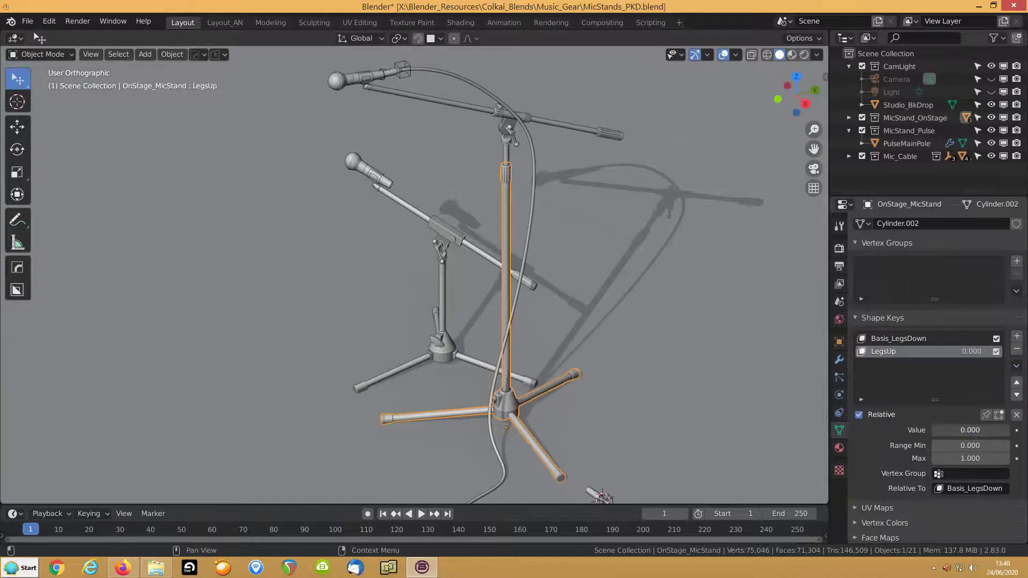
key("ctrl+shift+z")
key("ctrl+z")
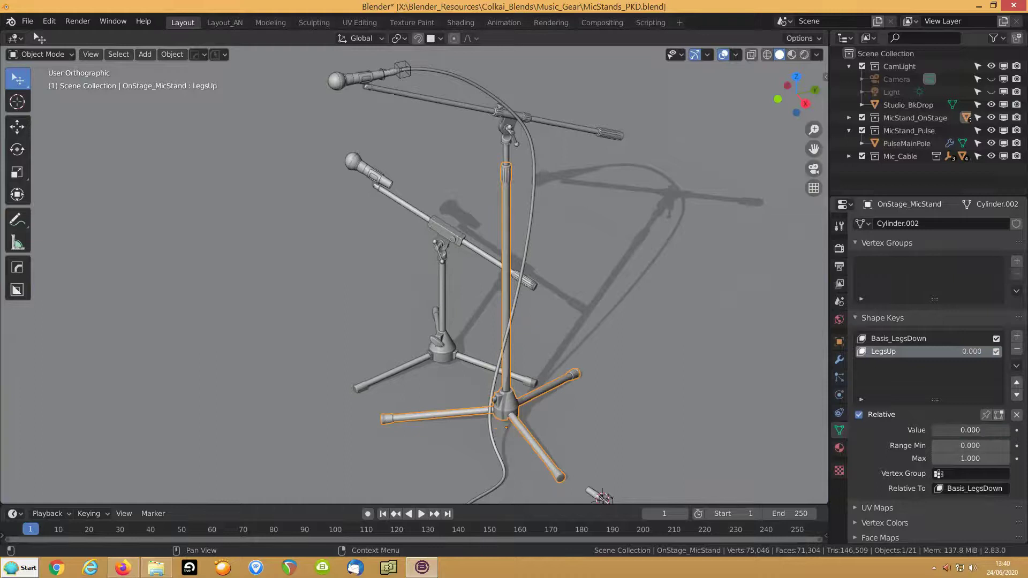
- Select the shorter stand's main pole and scrub its LegsUp shape key value, finishing at 0.000
left_click(450, 351)
mouse_move(943, 430)
left_mouse_down()
mouse_move(1009, 430)
mouse_move(934, 430)
left_mouse_up()
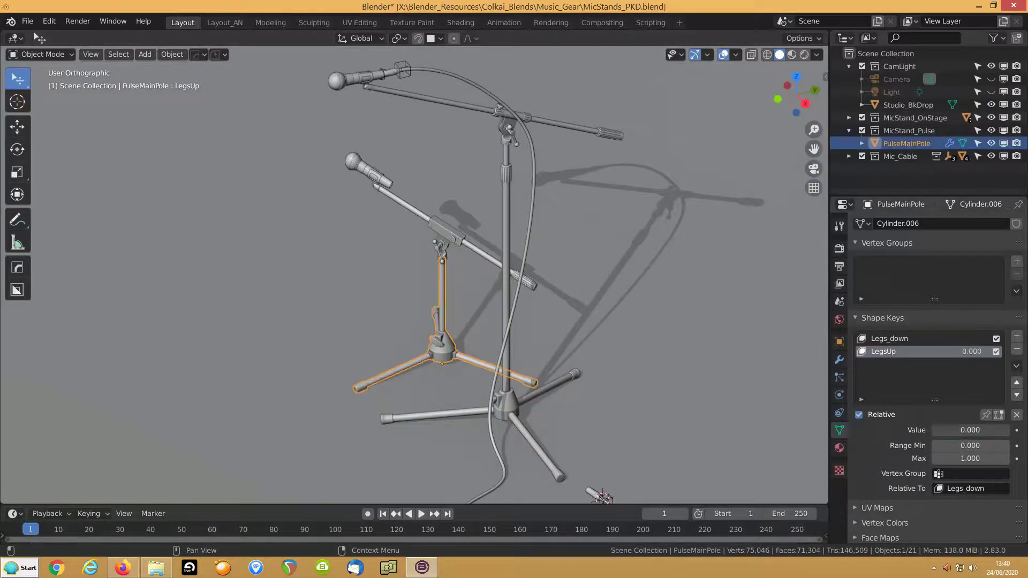
- Select the taller stand's inner pole and try rotating it about the global Z axis
left_click(506, 155)
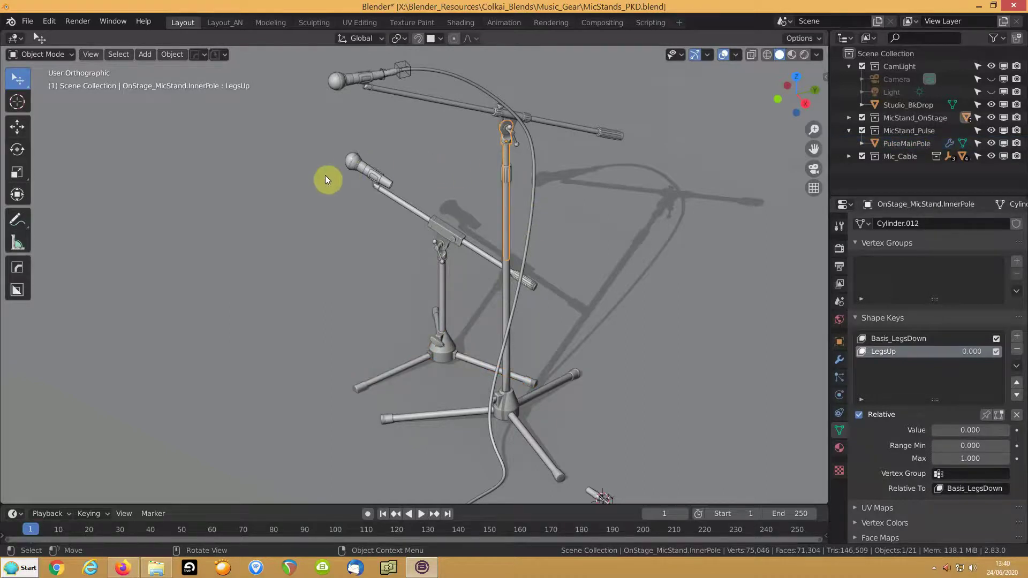
key("r")
key("z")
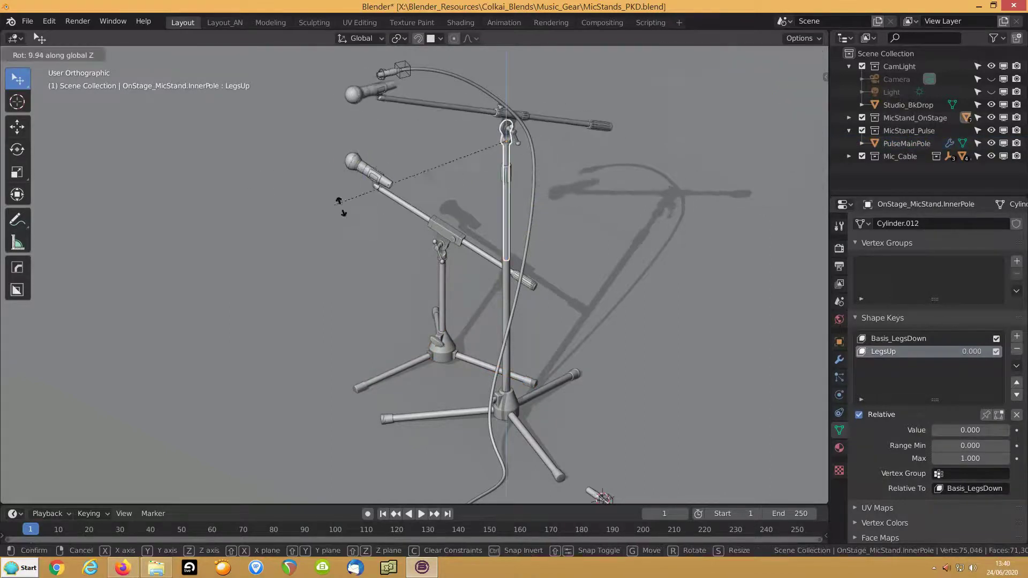
left_click(310, 193)
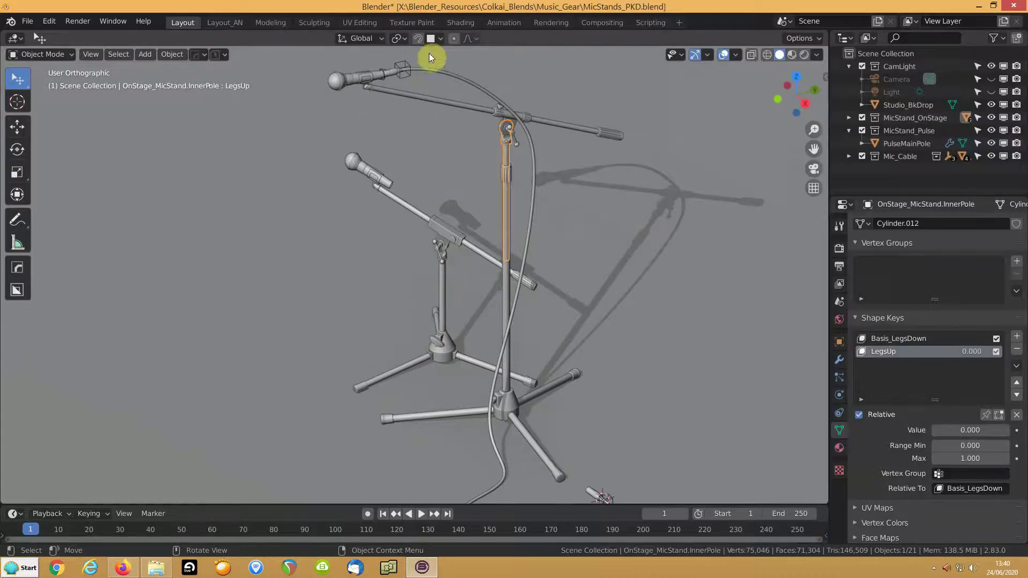
- Select the taller stand's boom grip and try rotating it with different axis constraints and freely
middle_click_drag(532, 164, 517, 172)
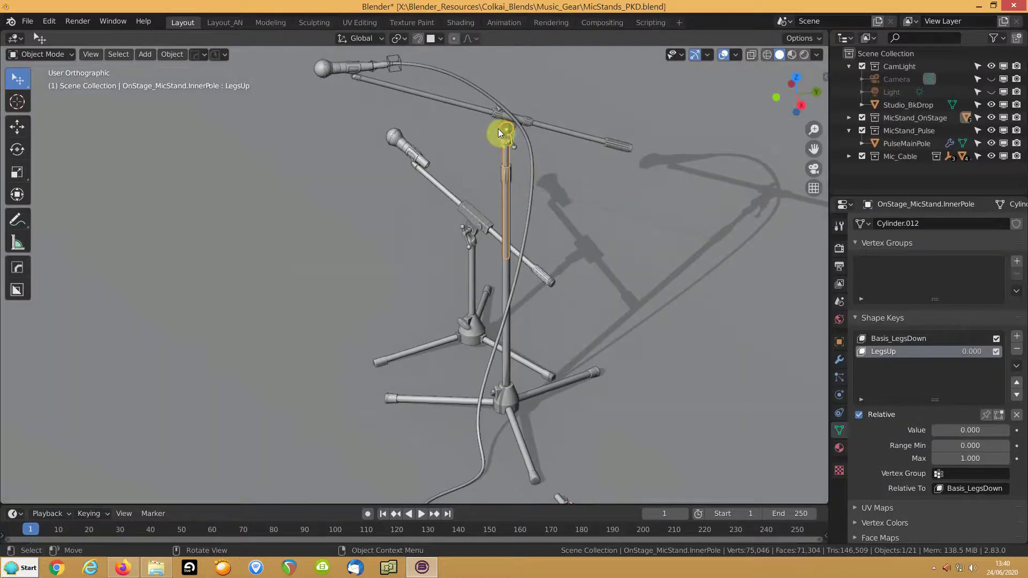
left_click(499, 115)
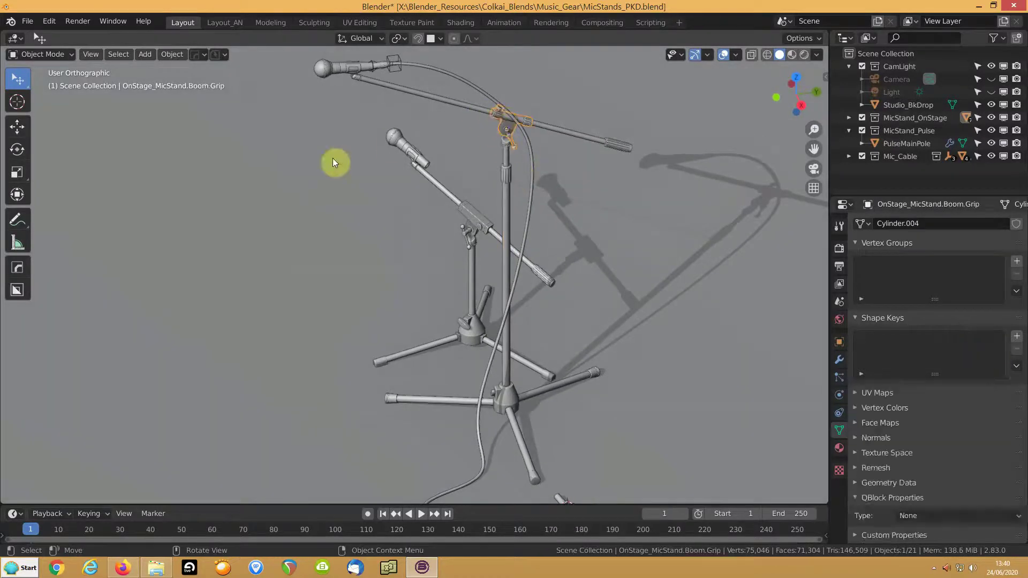
key("r")
key("x")
key("y")
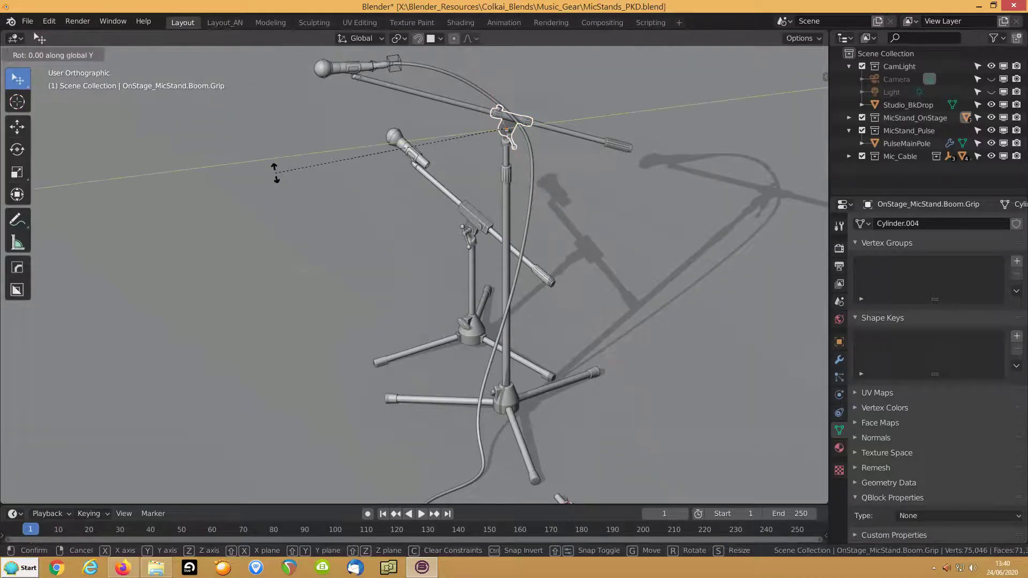
key("y")
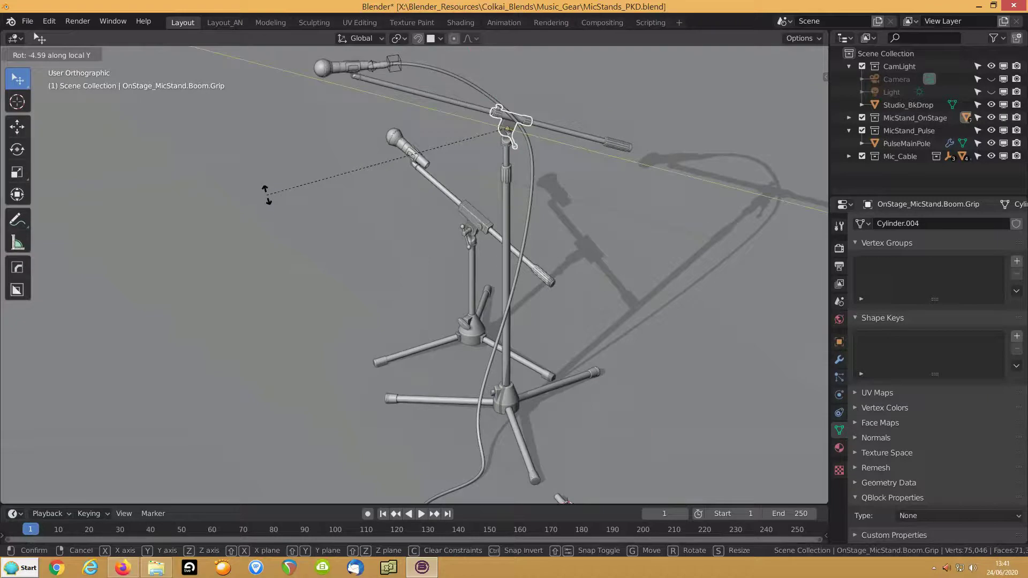
key("z")
key("z")
key("z")
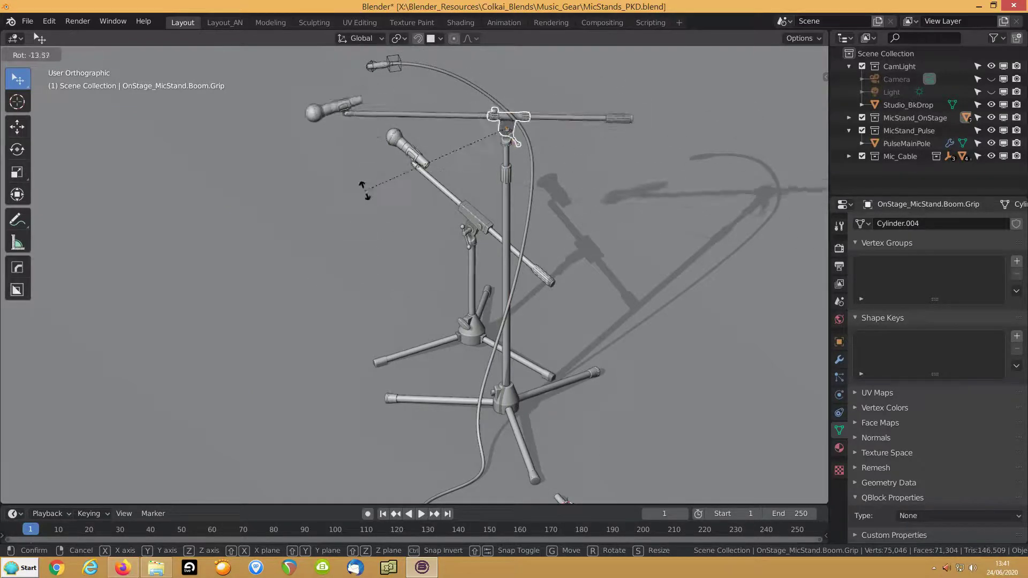
left_click(366, 195)
- Select the taller stand's boom and try rotating it about its local Y axis
left_click(583, 141)
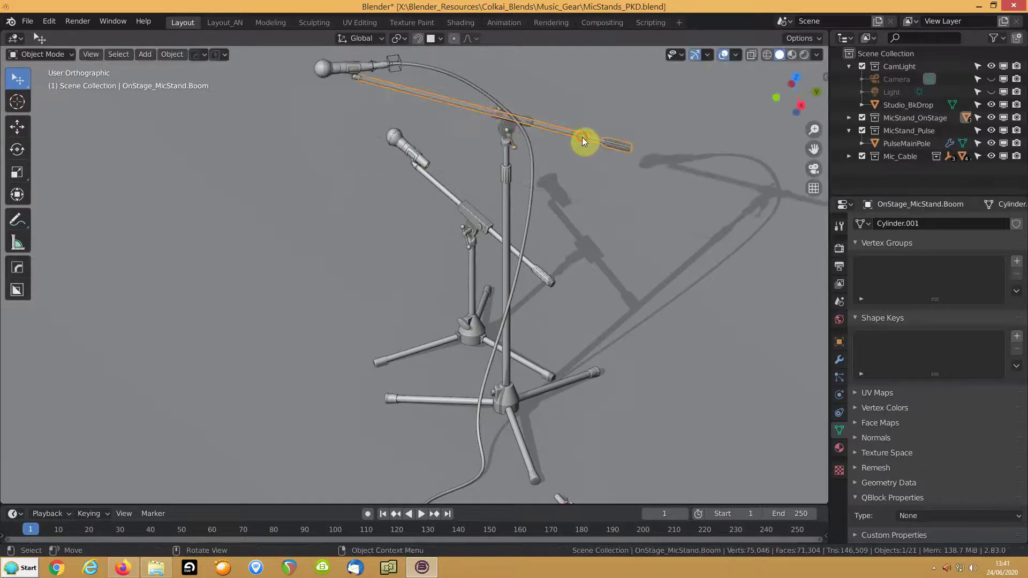
key("r")
key("x")
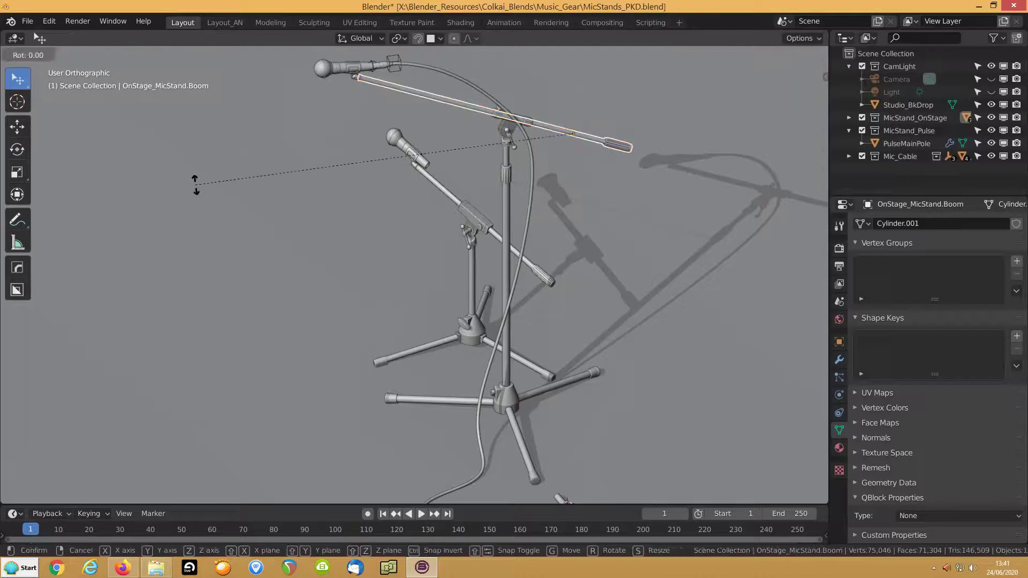
key("y")
key("y")
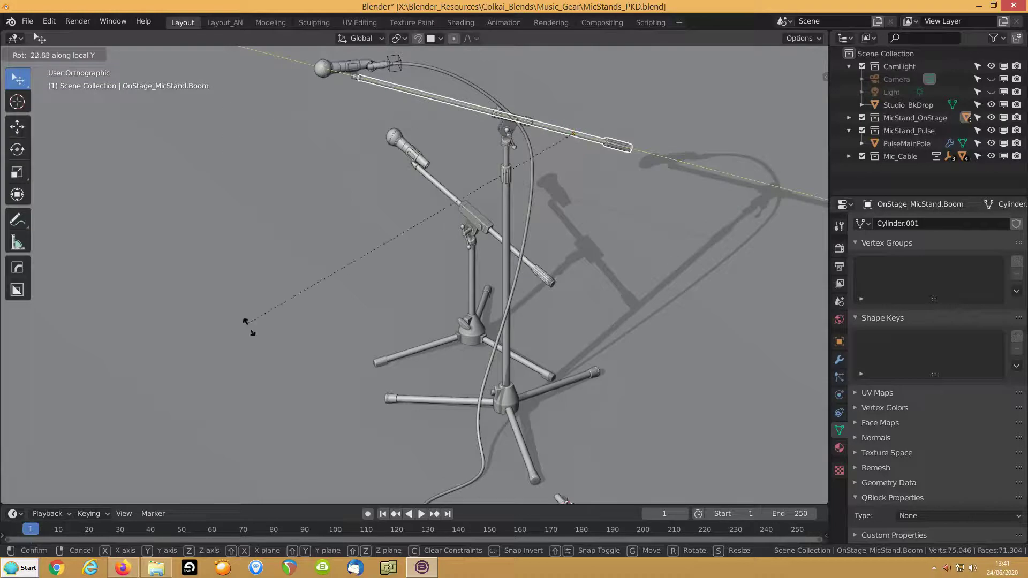
left_click(286, 296)
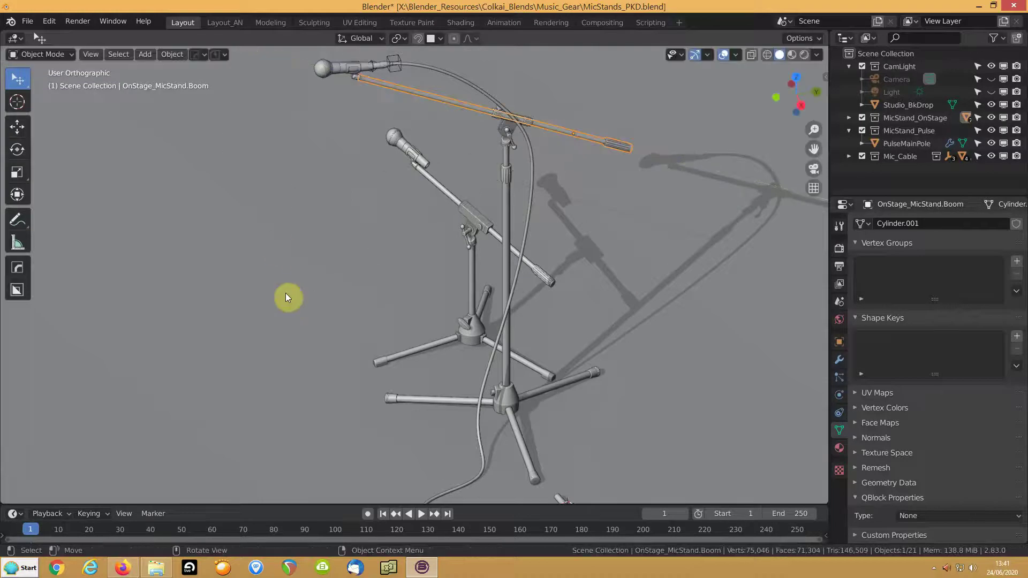
- Set the transform orientation to Local and swing the taller stand's mic clip about its pivot with the Rotate tool
left_click(352, 69)
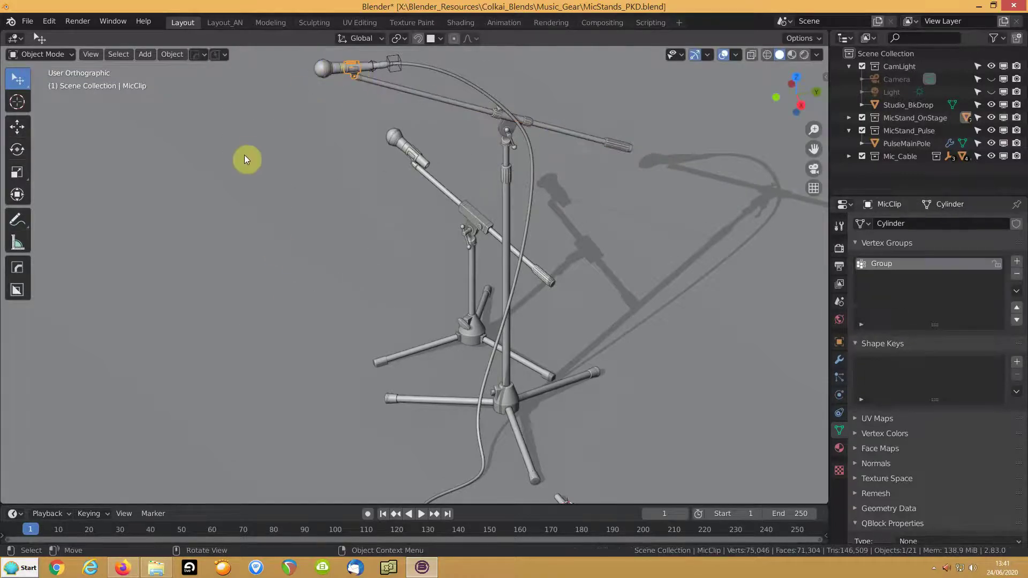
key("KP_Decimal")
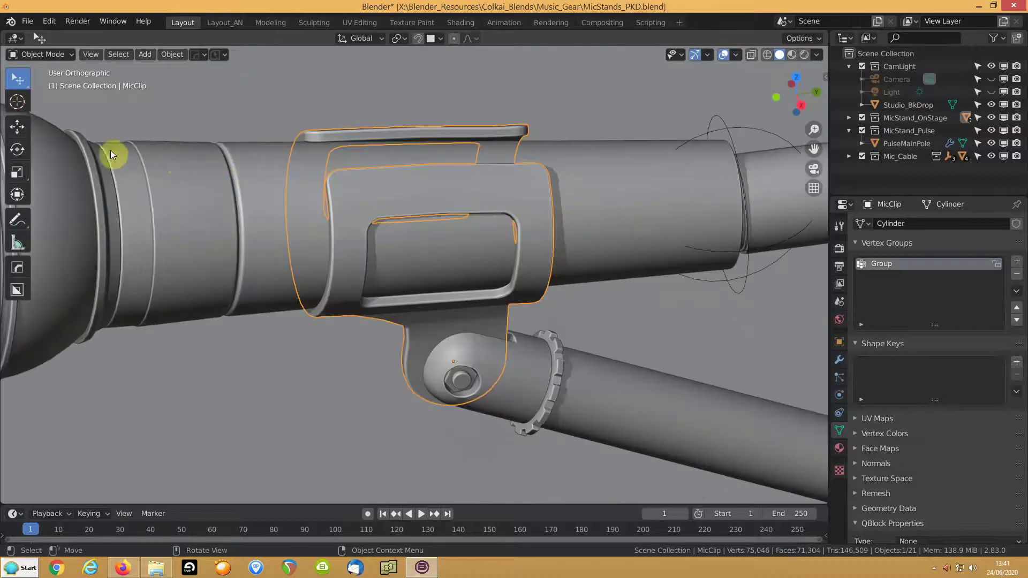
left_click(16, 153)
scroll(341, 246, "down", 4)
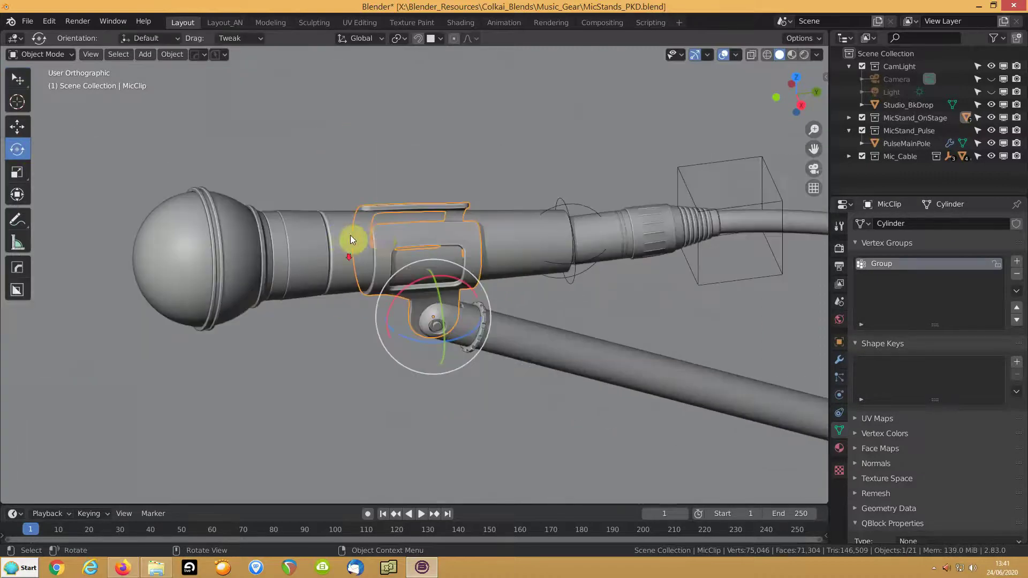
left_click(371, 41)
left_click(314, 93)
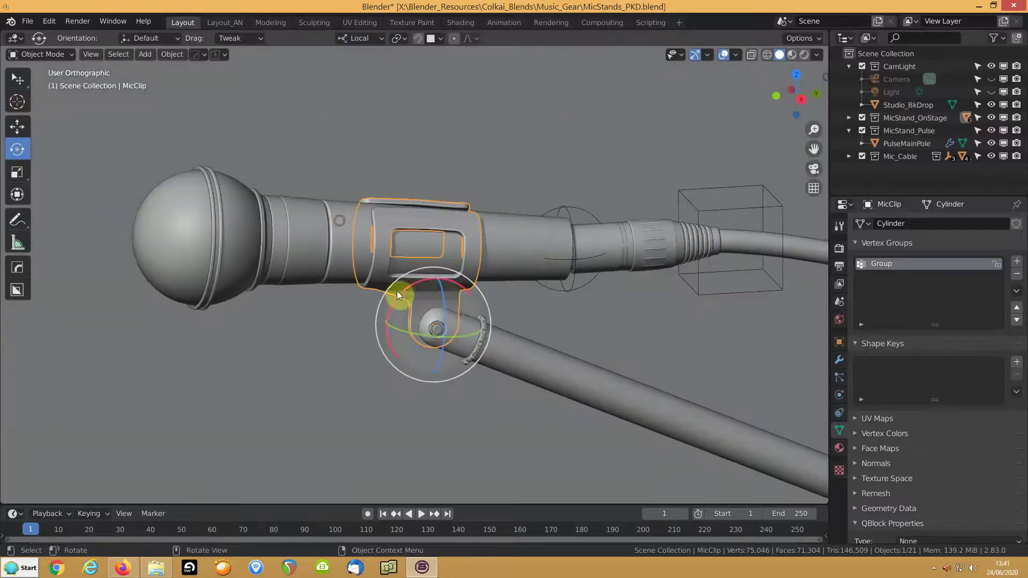
left_click_drag(403, 292, 390, 324)
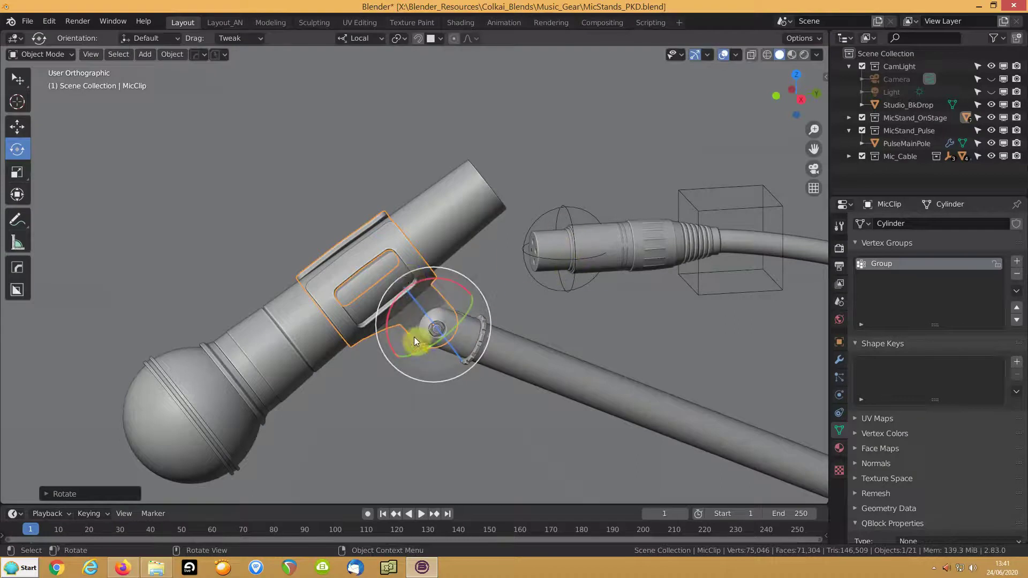
left_click_drag(386, 319, 406, 291)
- Select the shorter stand's boom grip and rotate it to tilt the boom and microphone
scroll(406, 291, "down", 8)
middle_click_drag(364, 264, 526, 176)
left_click(564, 289)
key("KP_Decimal")
middle_click_drag(294, 318, 357, 266)
left_click(356, 264)
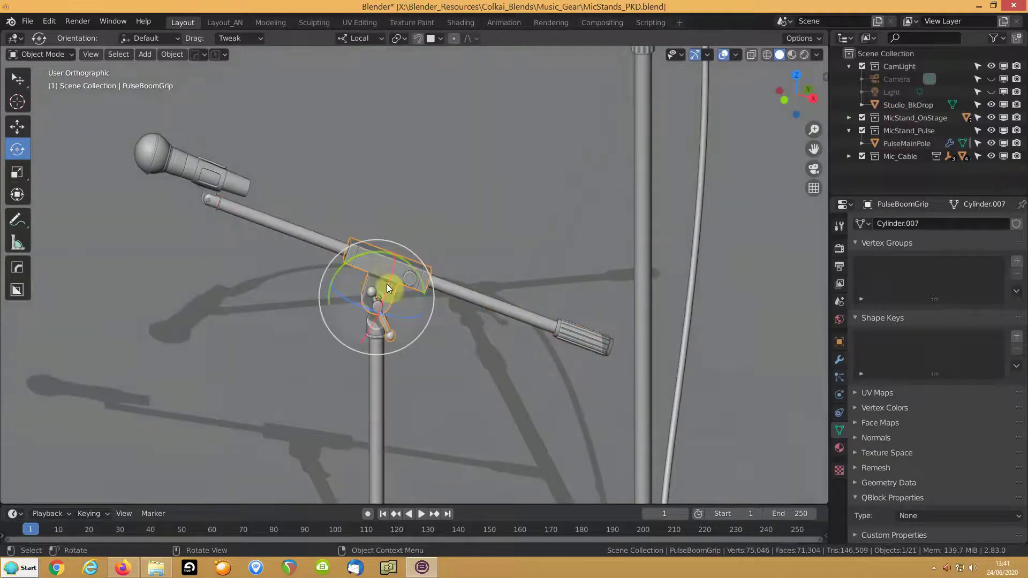
left_click_drag(420, 275, 361, 404)
- Select the shorter stand's boom rotator and try rotating it
left_click(374, 333)
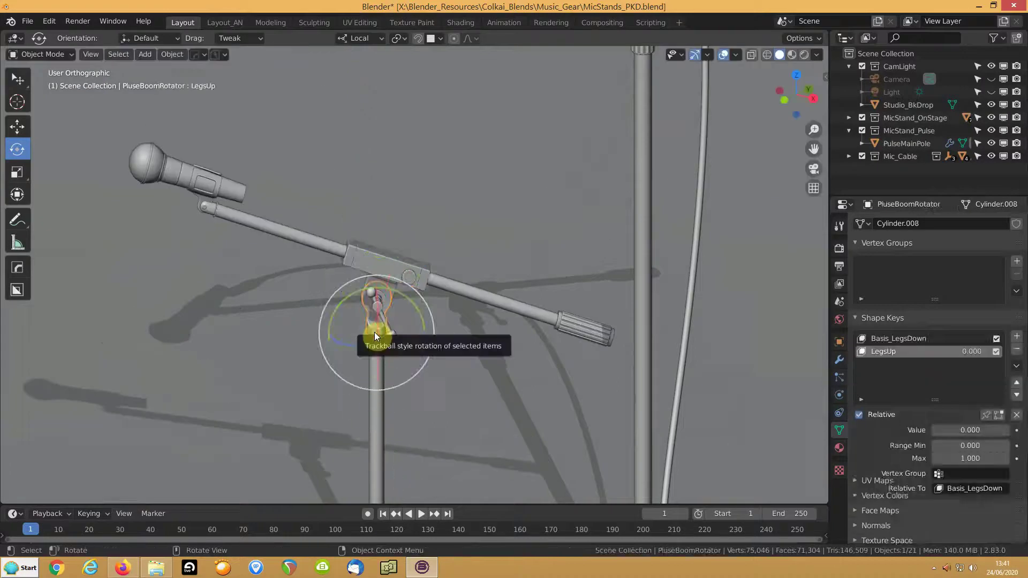
left_click_drag(335, 275, 349, 232)
key("Escape")
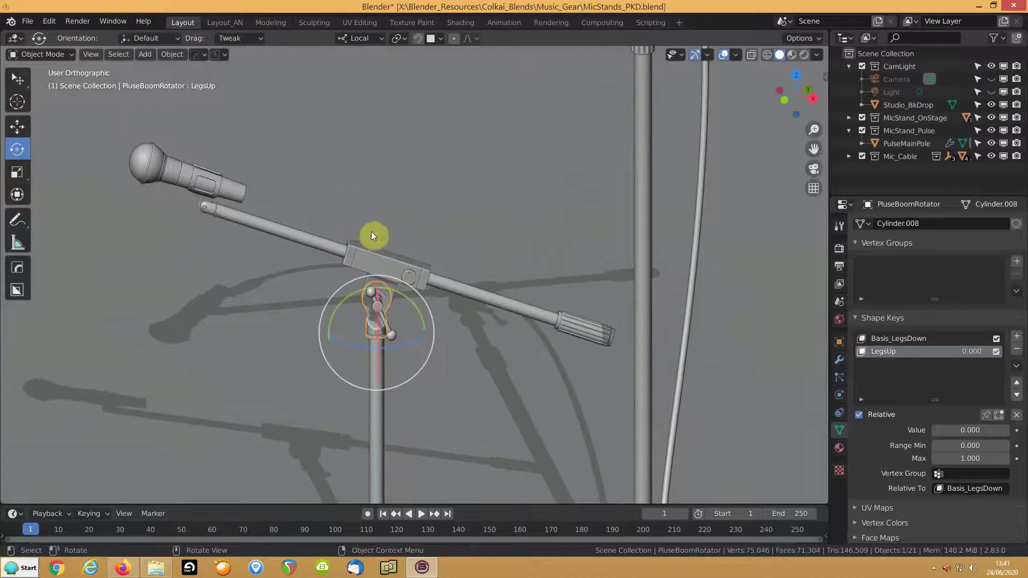
- Enable the Move and Rotate object gizmos and slide the shorter stand's boom pole through its grip along its local X axis
scroll(369, 231, "down", 5, "shift")
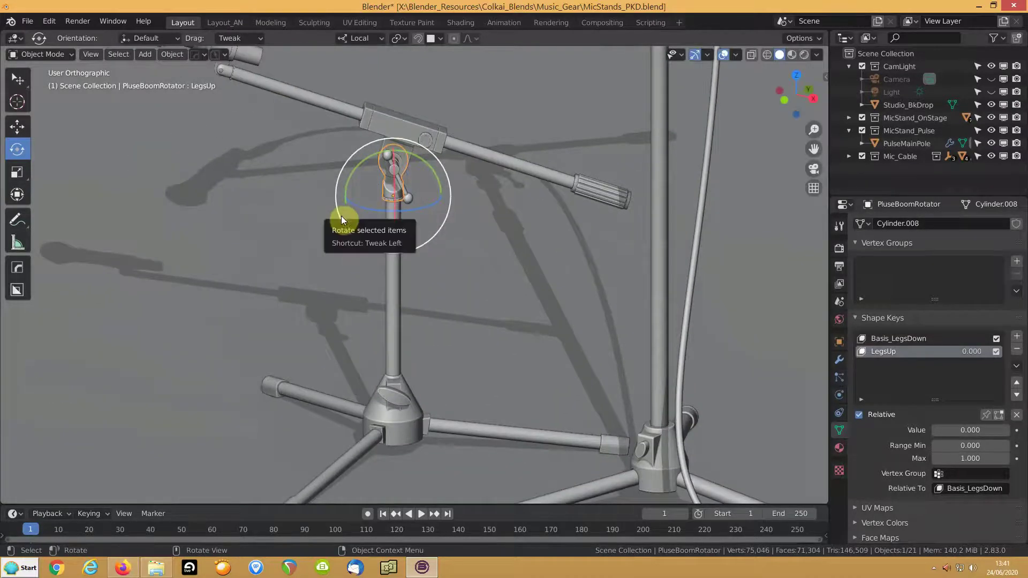
scroll(341, 215, "up", 1)
scroll(392, 310, "up", 1)
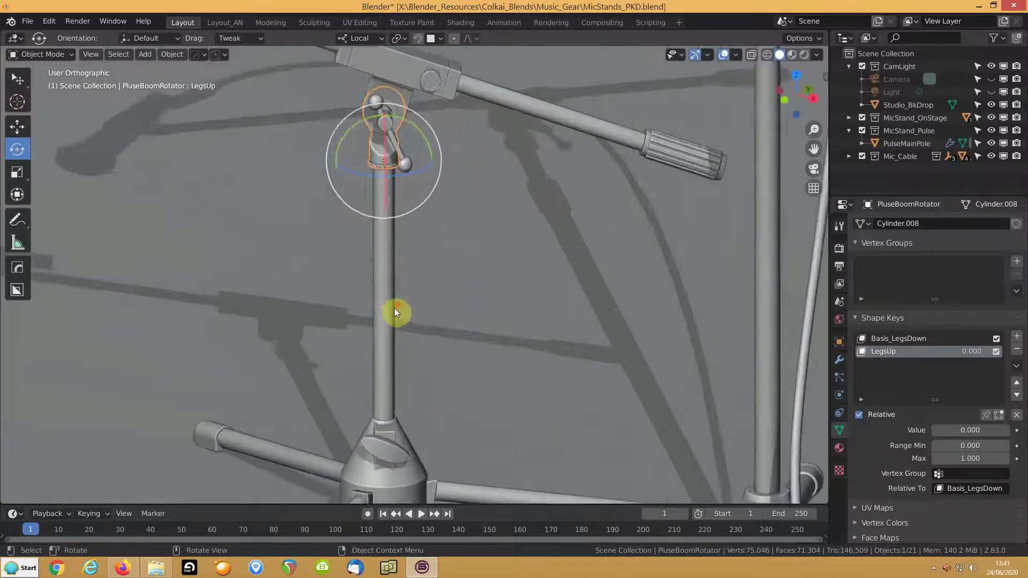
scroll(383, 188, "down", 5)
scroll(440, 299, "up", 5)
middle_click_drag(406, 308, 435, 459, "shift")
left_click(594, 226)
scroll(517, 261, "down", 6)
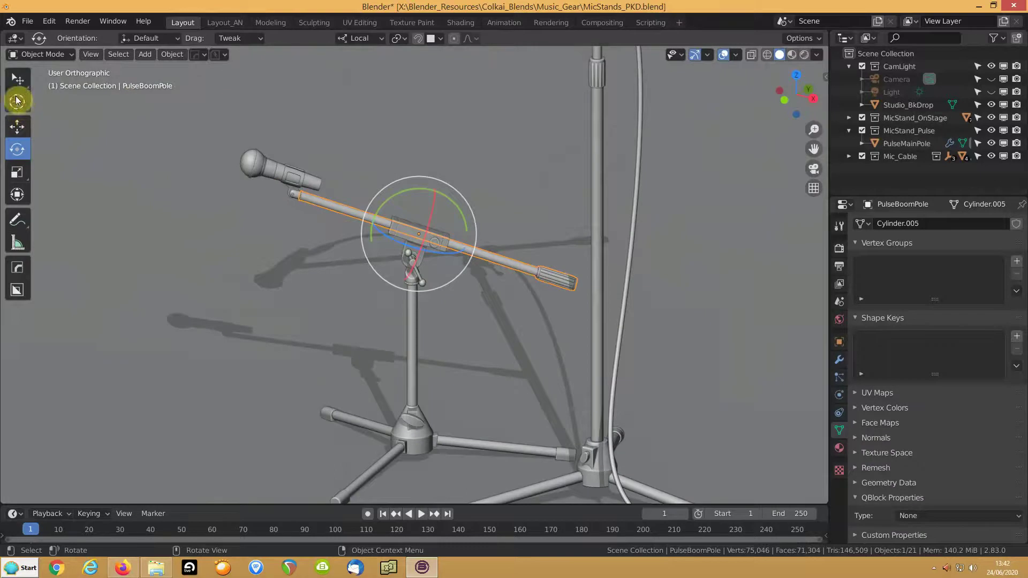
left_click(18, 126)
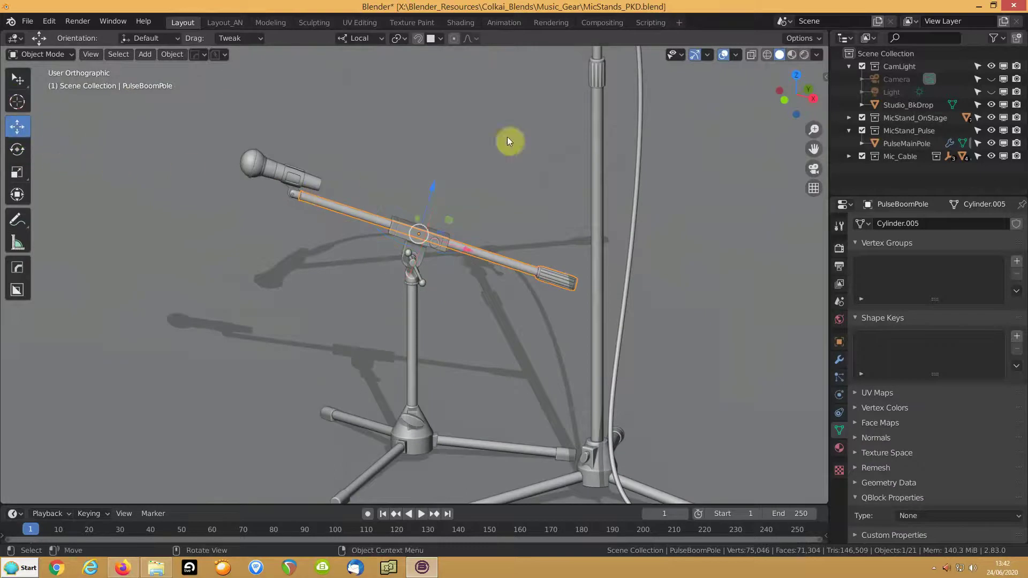
left_click(708, 54)
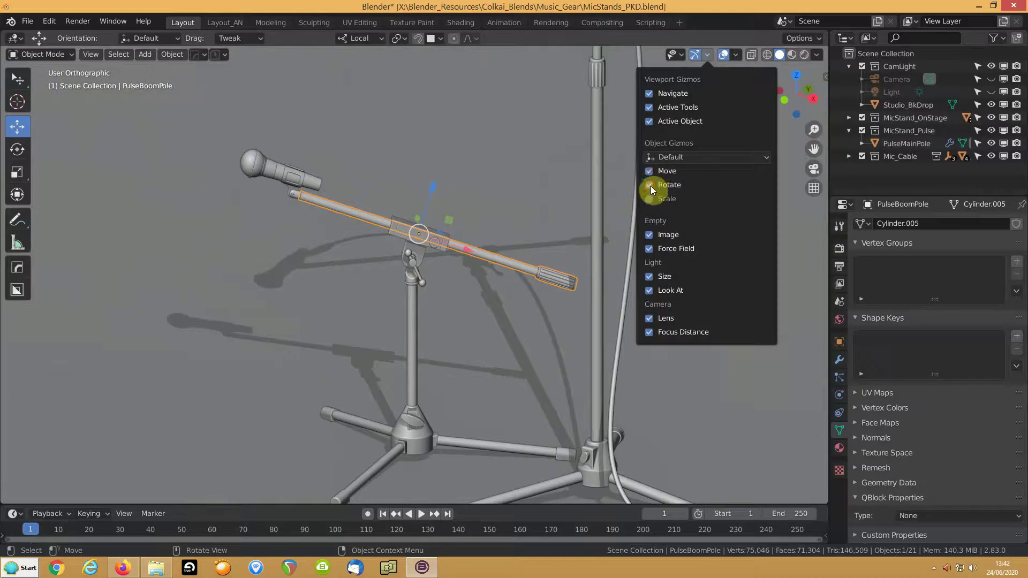
left_click(18, 79)
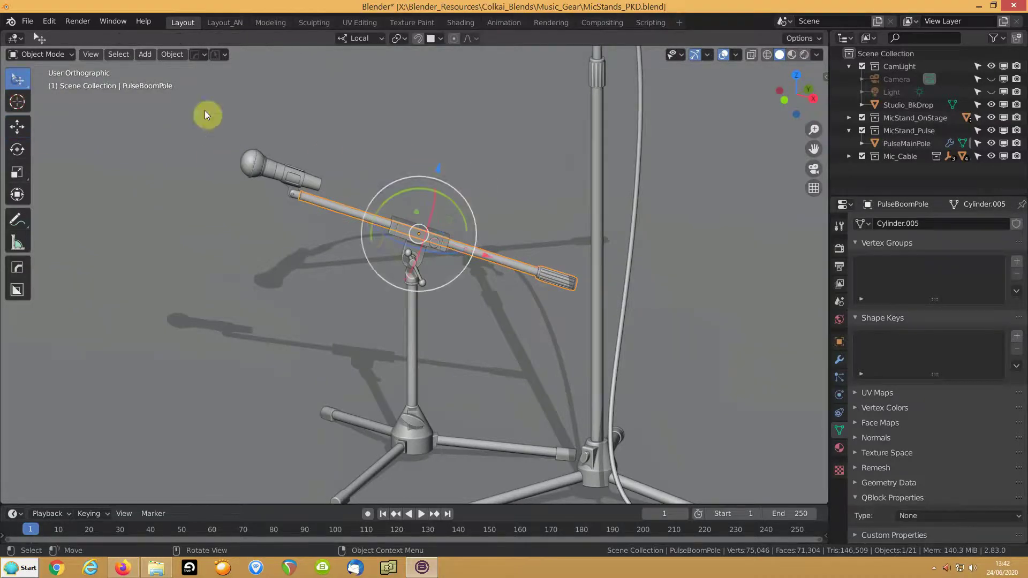
mouse_move(486, 259)
left_mouse_down()
mouse_move(409, 239)
mouse_move(565, 260)
mouse_move(505, 260)
left_mouse_up()
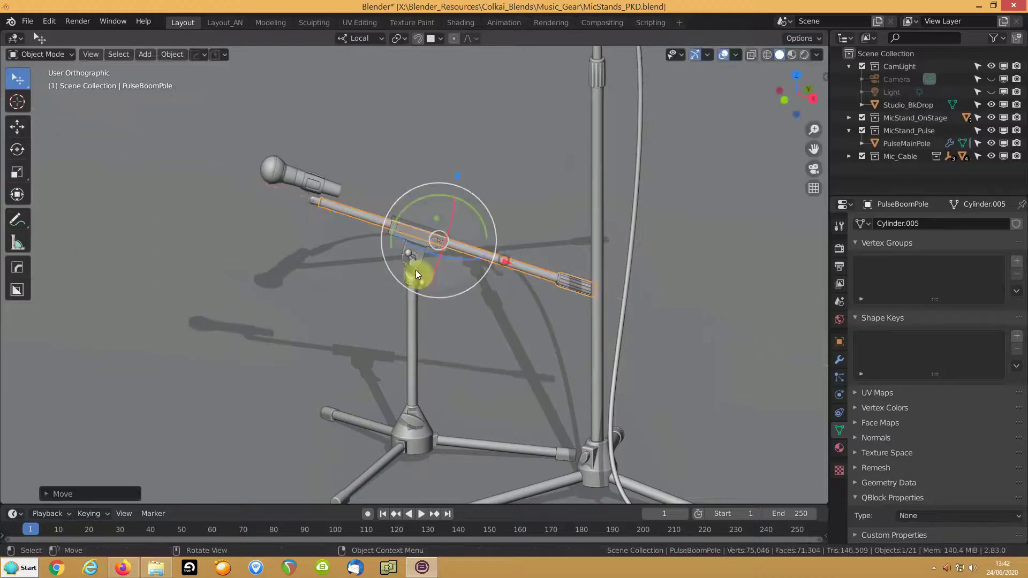
left_click(285, 332)
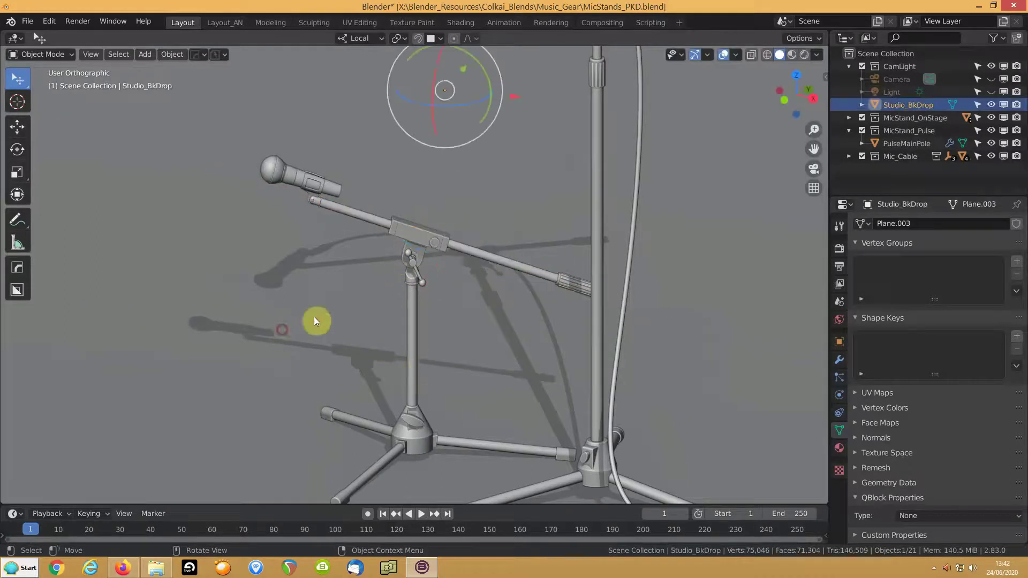
- Tilt the shorter stand's boom grip and turn its boom rotator using the rotation gizmo
left_click(414, 250)
left_click_drag(397, 212, 411, 328)
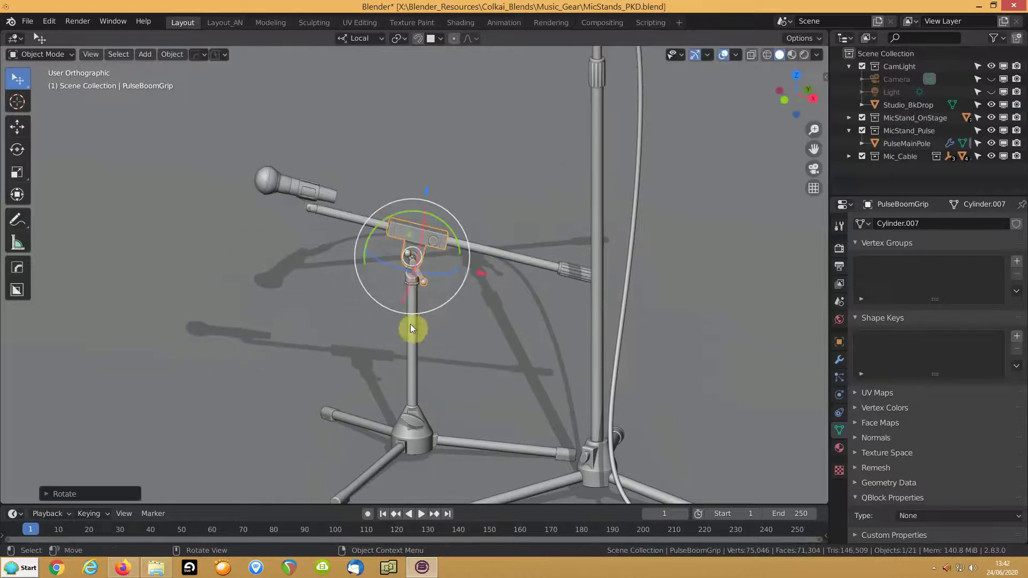
left_click(403, 278)
mouse_move(379, 295)
left_mouse_down()
mouse_move(298, 267)
mouse_move(359, 294)
left_mouse_up()
- Rotate the shorter stand's mic clip to change the microphone's angle
left_click(343, 186)
left_click_drag(351, 193, 332, 150)
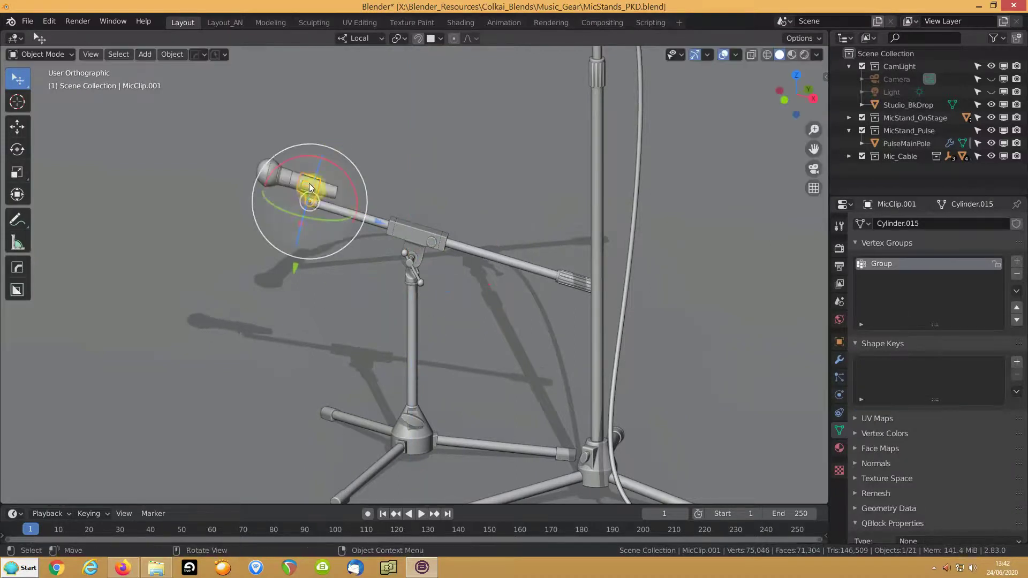
left_click_drag(351, 184, 235, 187)
middle_click_drag(196, 274, 272, 301)
- Open Behringer_B205D_PKD.blend from the Music_Gear folder without saving the mic stand changes
left_click(27, 21)
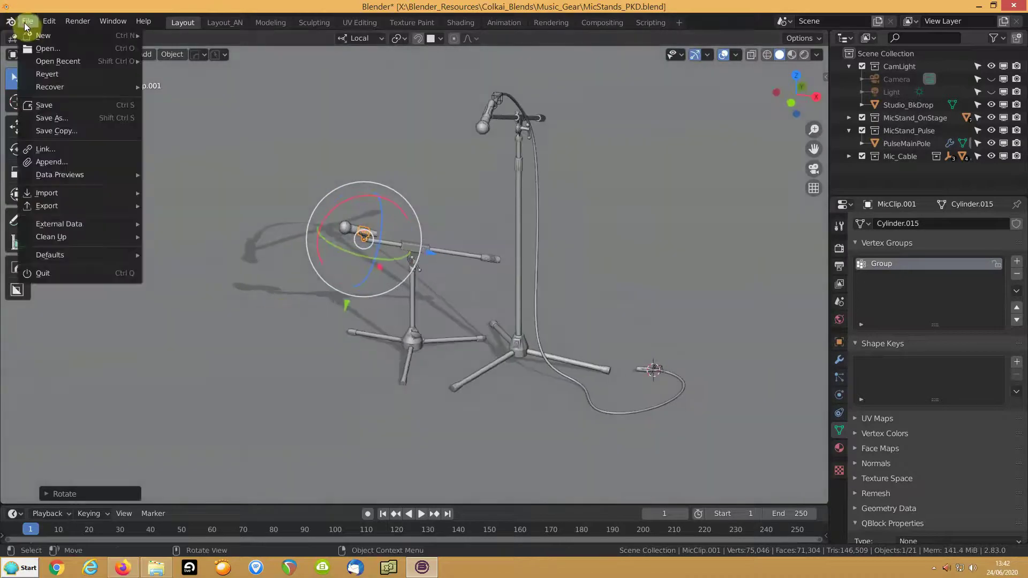
left_click(40, 48)
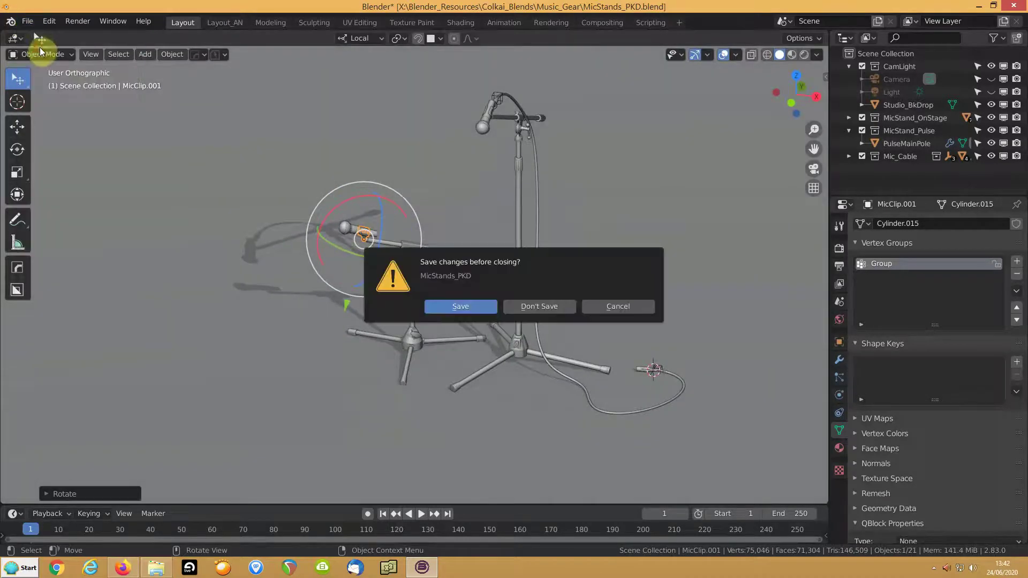
left_click(523, 308)
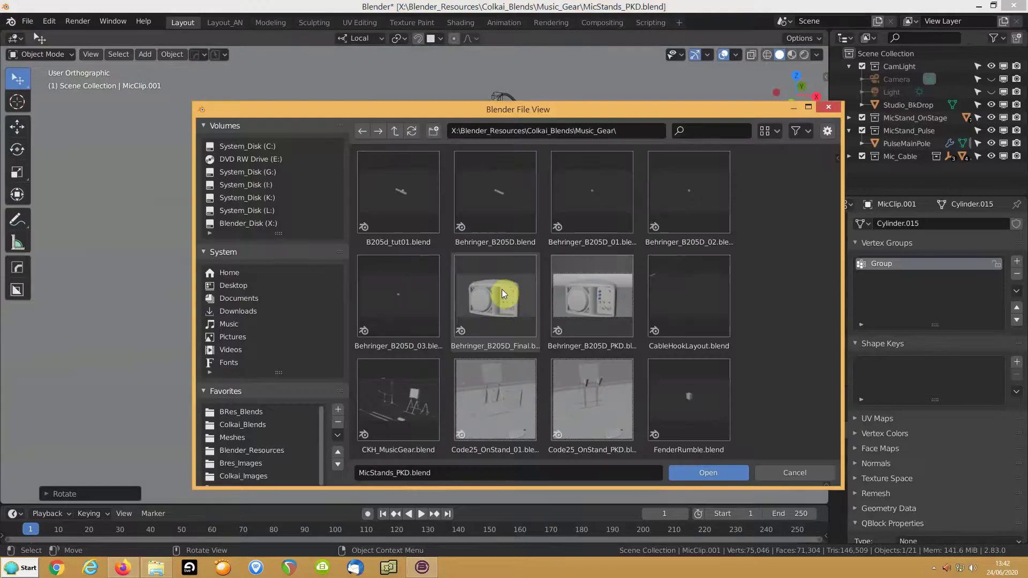
scroll(501, 288, "down", 3)
left_click(600, 231)
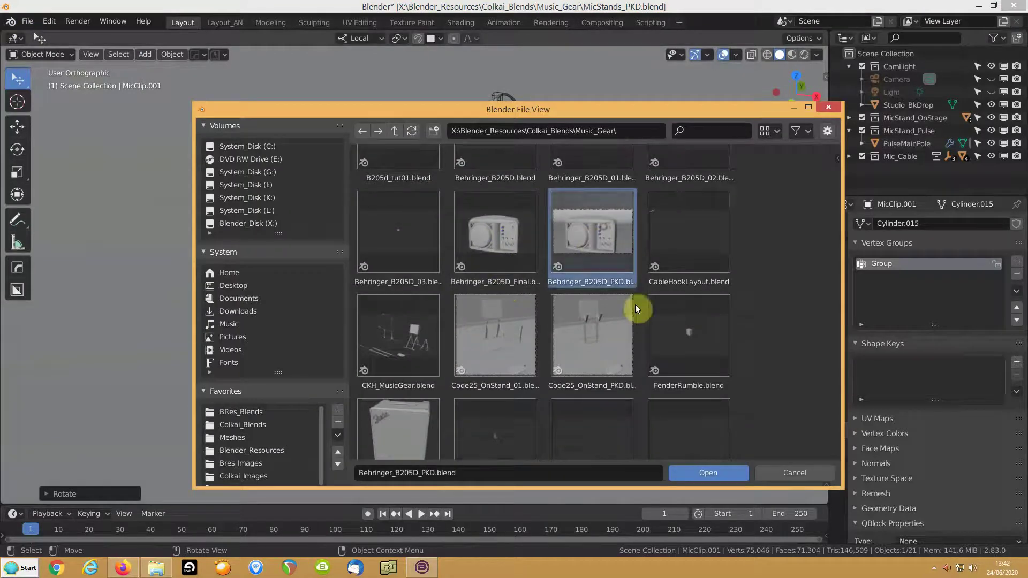
left_click(697, 474)
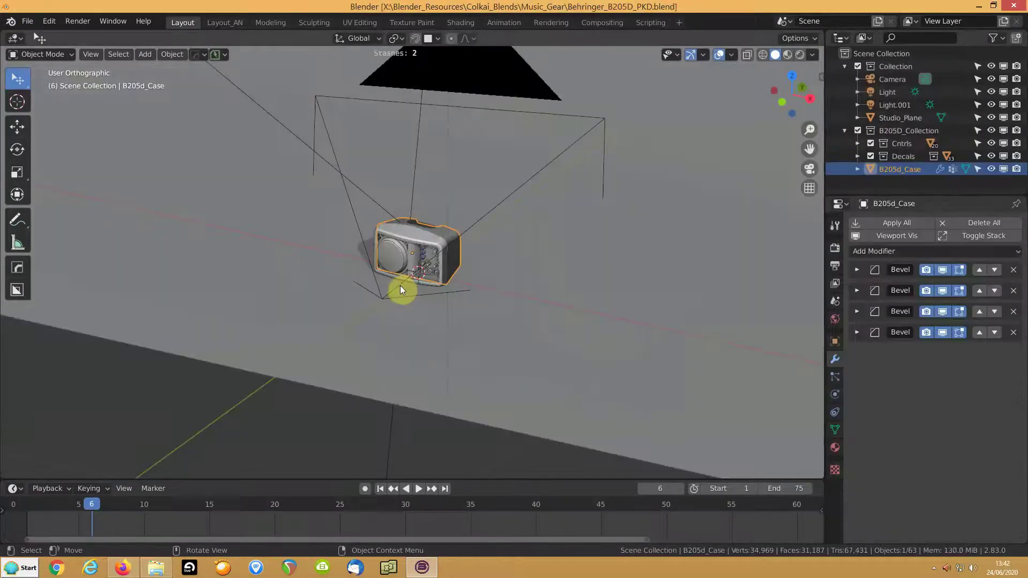
- Frame the speaker, select its main level knob and try rotating it about the global Y axis
key("KP_Decimal")
middle_click_drag(514, 294, 537, 284)
left_click(494, 263)
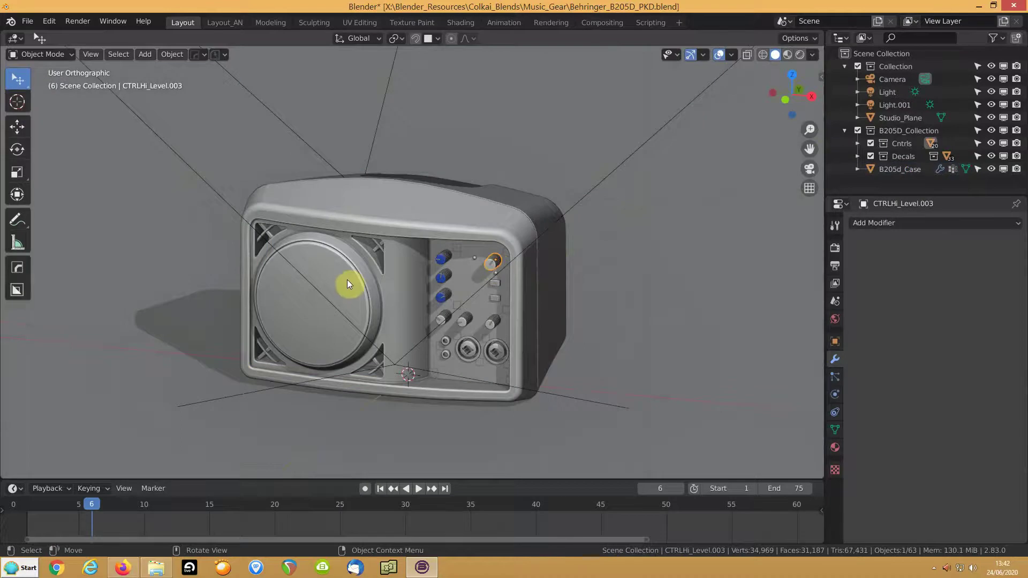
key("r")
key("y")
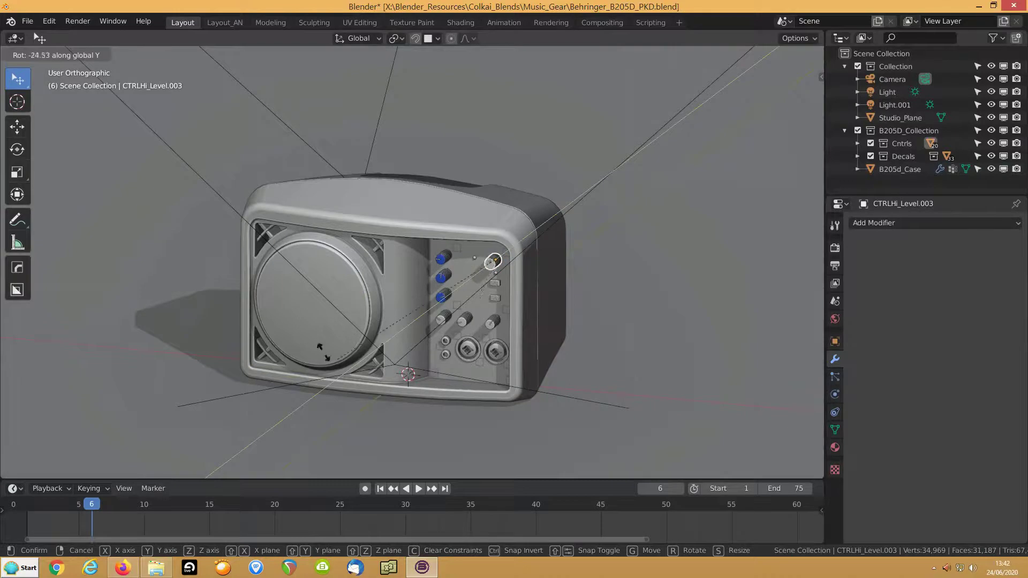
left_click(442, 410)
- Switch the viewport to Material Preview shading and examine the speaker's rear panel
middle_click_drag(452, 282, 416, 311)
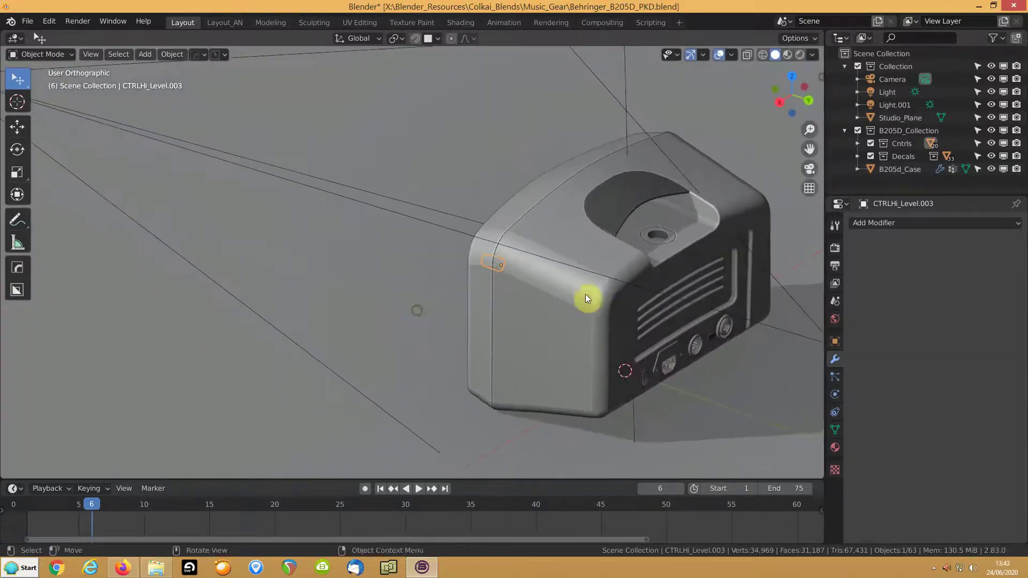
middle_click_drag(541, 297, 414, 262)
scroll(517, 279, "up", 2)
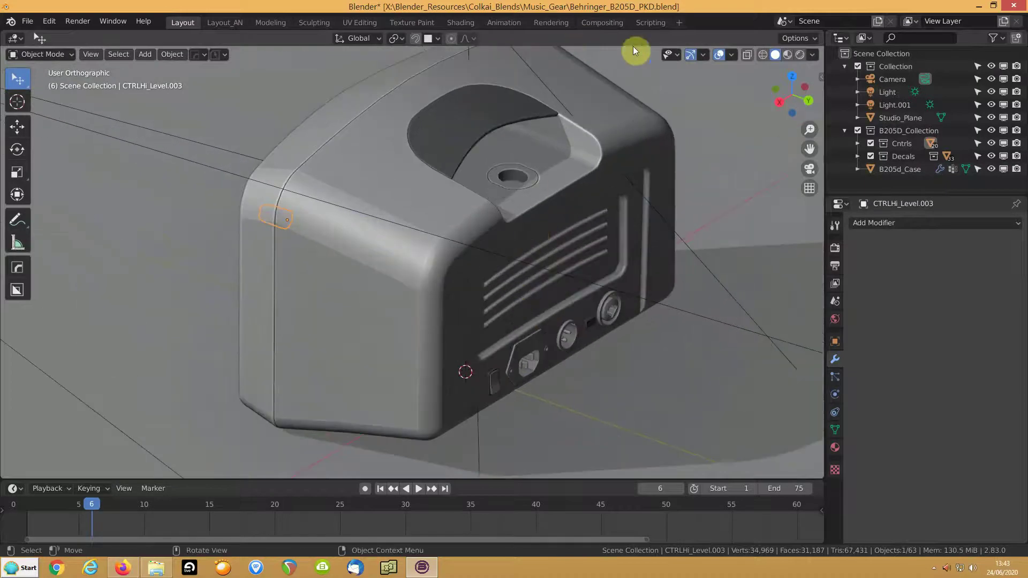
left_click(788, 54)
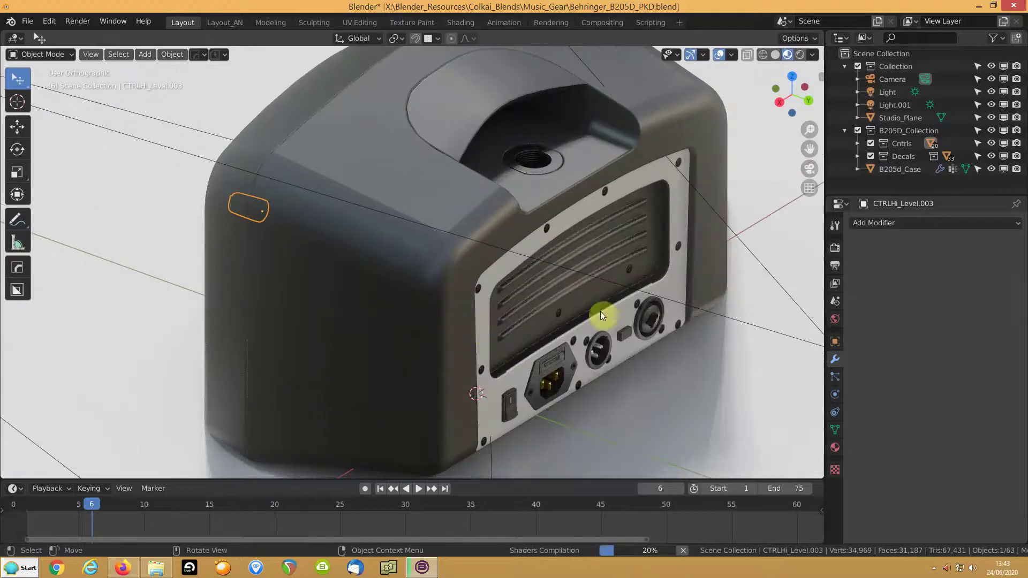
scroll(589, 316, "up", 2)
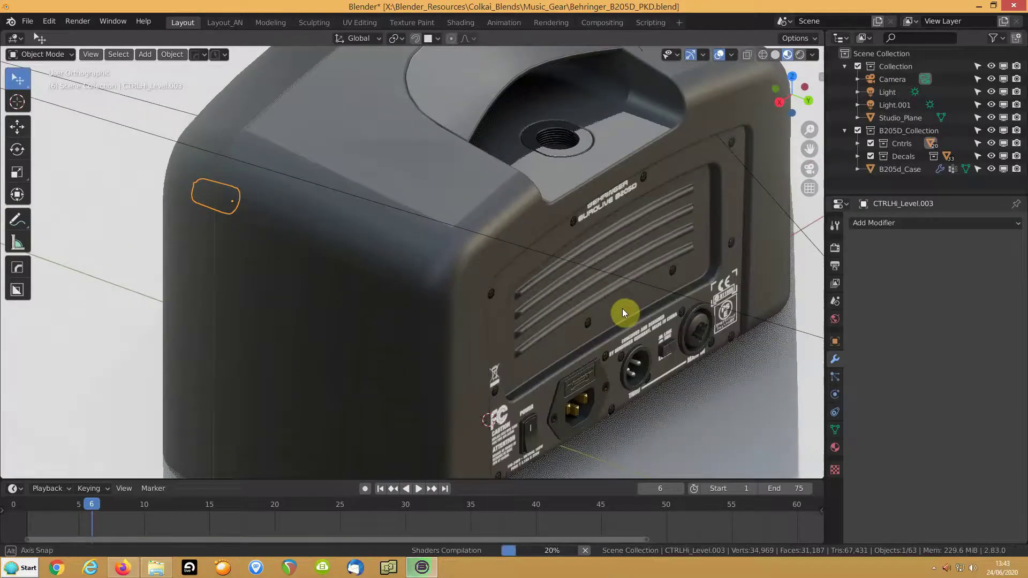
scroll(651, 306, "down", 1)
- Examine the speaker's front grille and control panel, and save the file
middle_click_drag(661, 307, 34, 294)
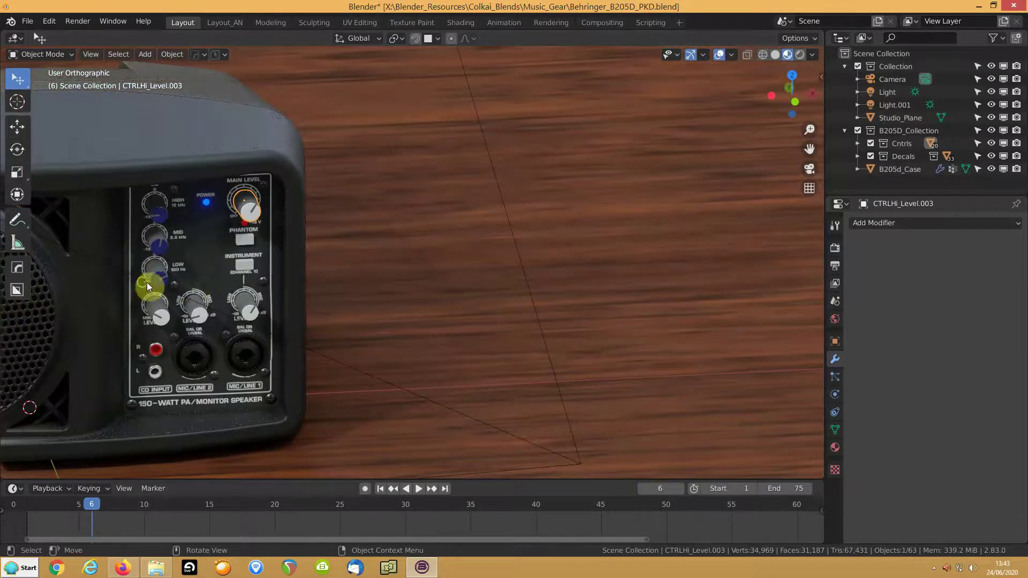
middle_click_drag(600, 226, 301, 276, "shift")
key("ctrl+s")
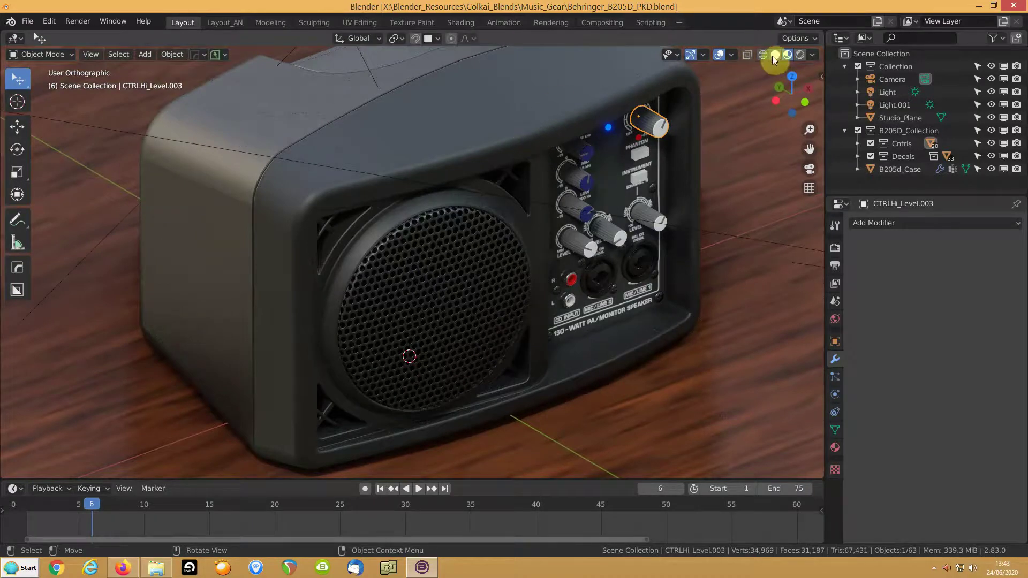
- Switch the viewport to Solid shading, and expand the Cntrls collection and the B205d_Case hierarchy to review their objects
left_click(774, 55)
mouse_move(487, 184)
middle_mouse_down()
mouse_move(519, 188)
mouse_move(470, 193)
middle_mouse_up()
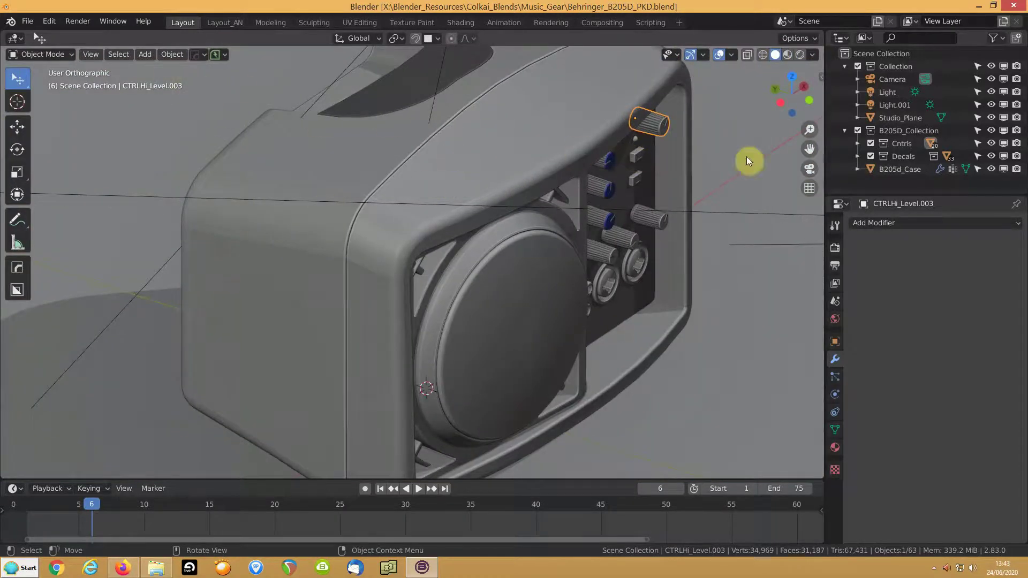
left_click(858, 143)
scroll(857, 143, "down", 5)
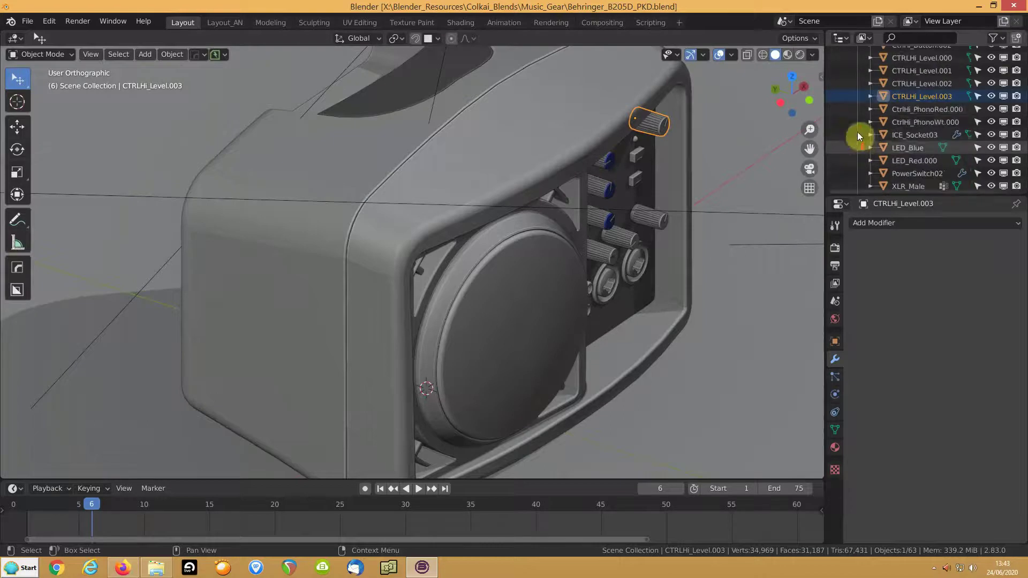
scroll(857, 143, "down", 3)
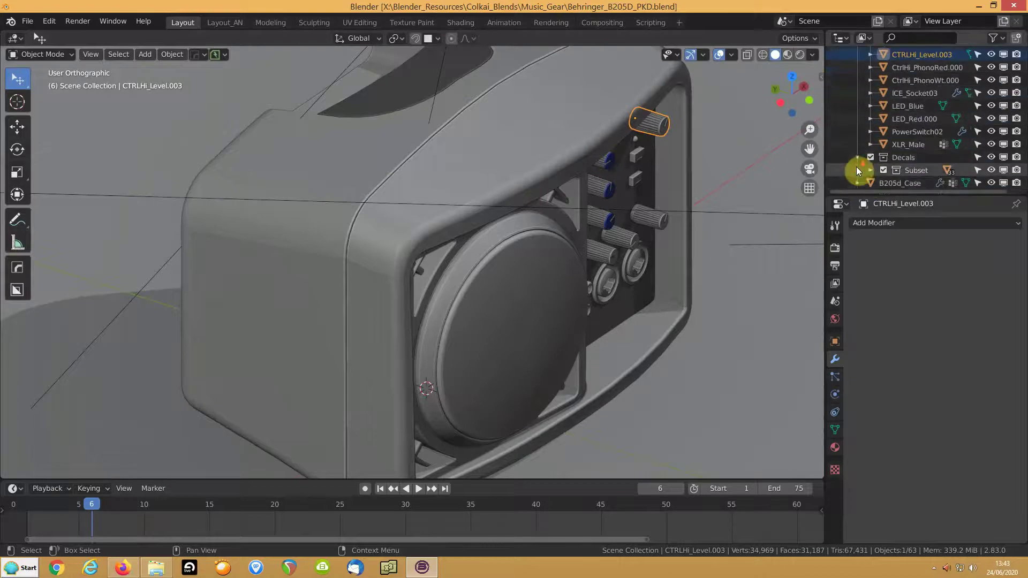
left_click(857, 182)
scroll(857, 177, "down", 7)
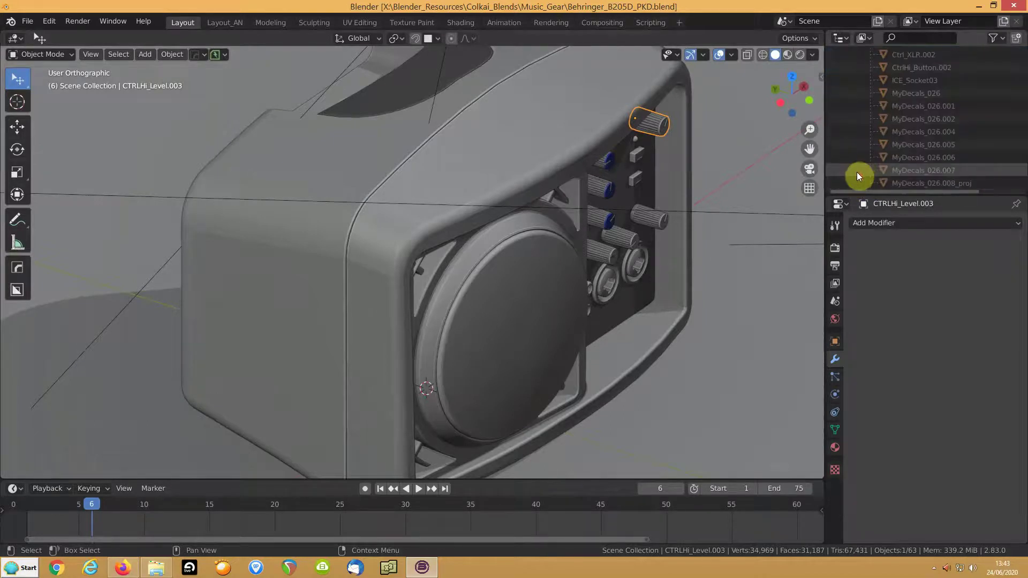
- Open FenderRumble_PKD.blend from the Music_Gear folder
left_click(23, 20)
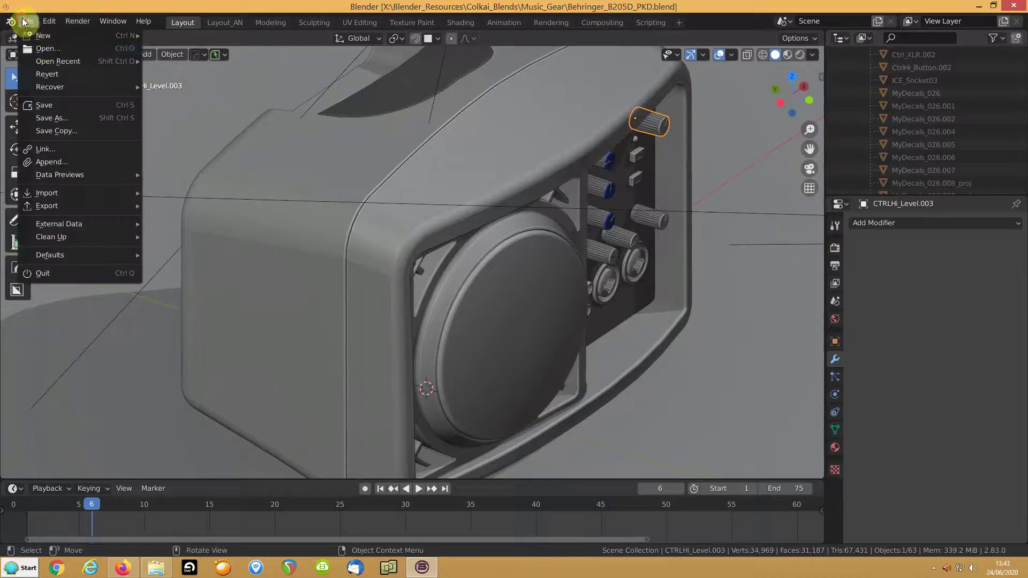
left_click(31, 46)
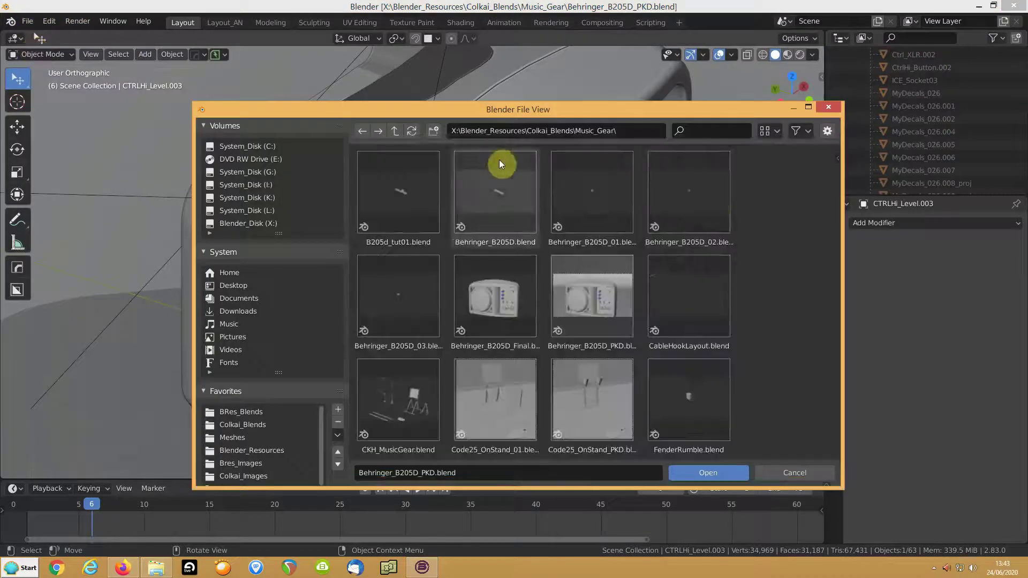
scroll(773, 246, "down", 2)
scroll(776, 247, "down", 3)
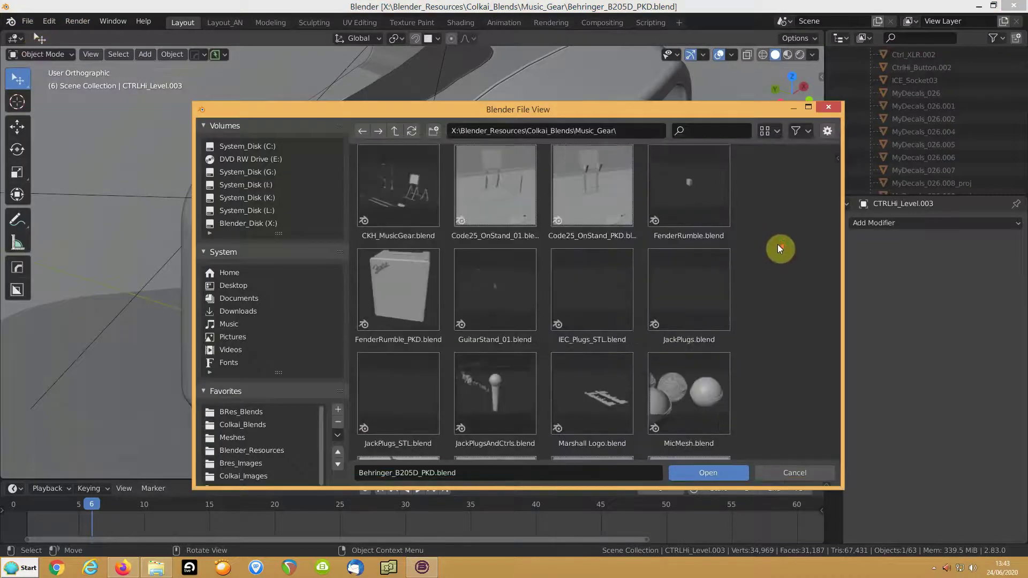
double_click(399, 303)
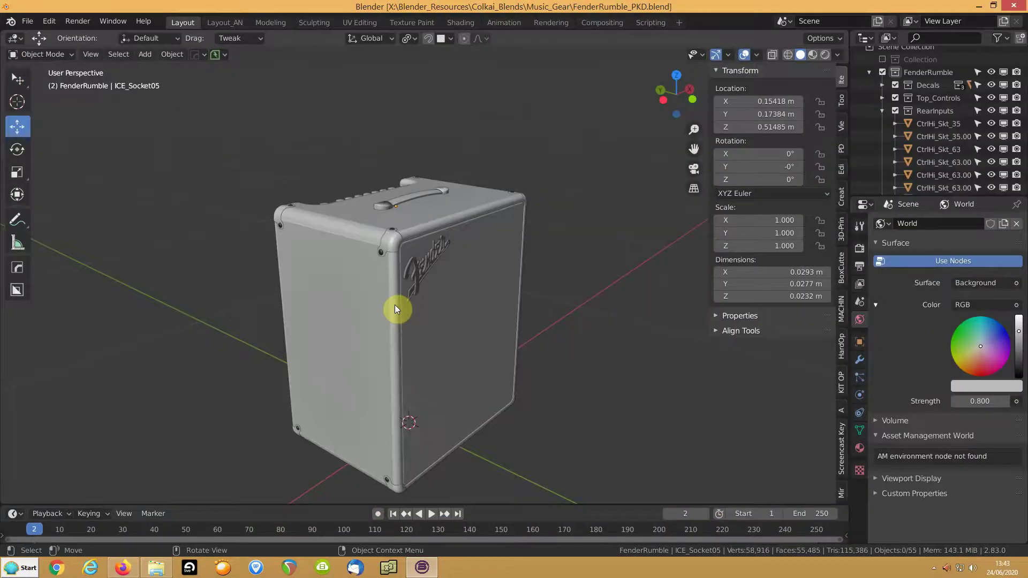
- Switch the amp to Material Preview shading and examine its top controls, handle, metal corners and rear panel
middle_click_drag(381, 272, 394, 312)
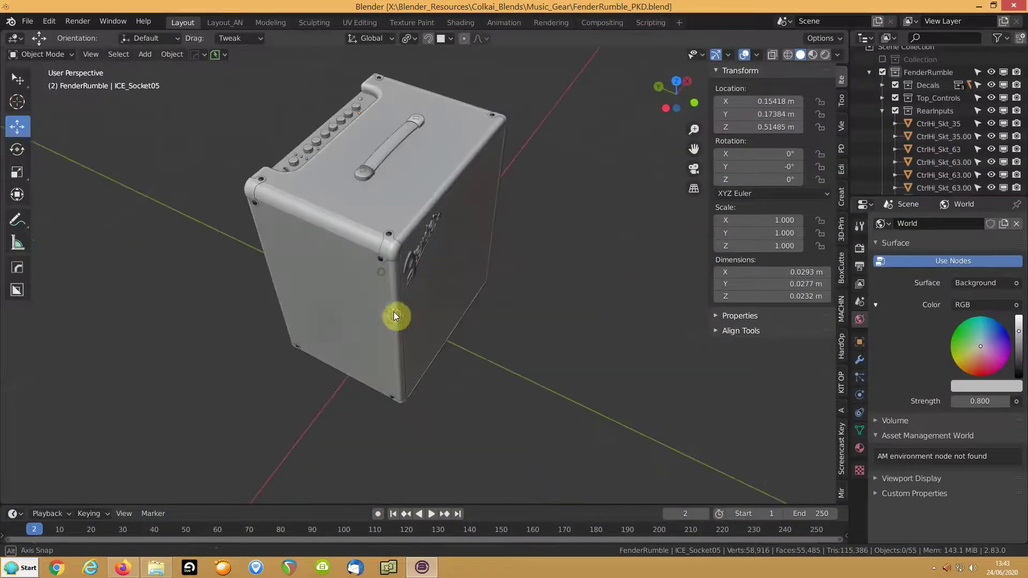
left_click(816, 55)
middle_click_drag(400, 184, 500, 241)
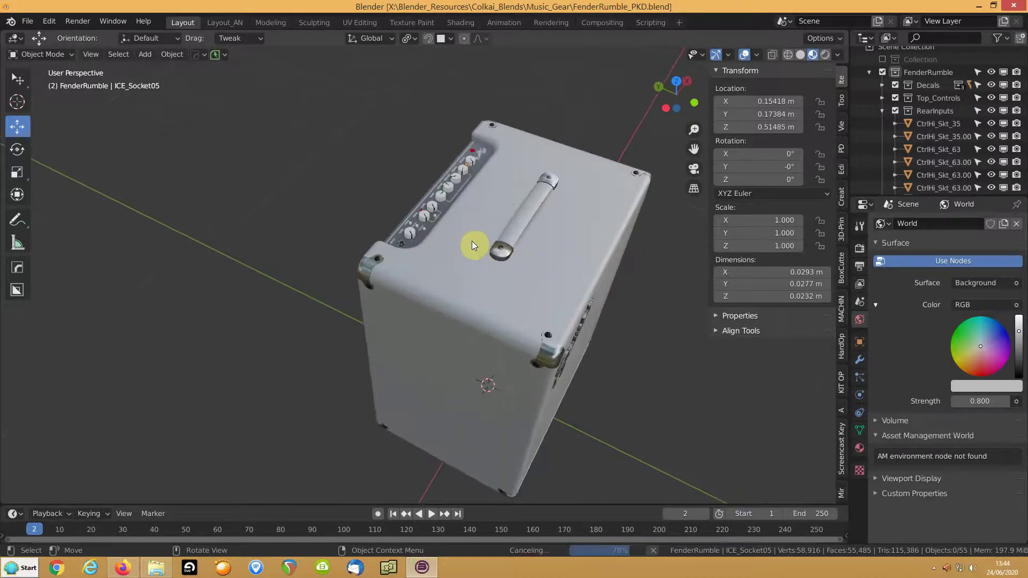
scroll(472, 239, "up", 2)
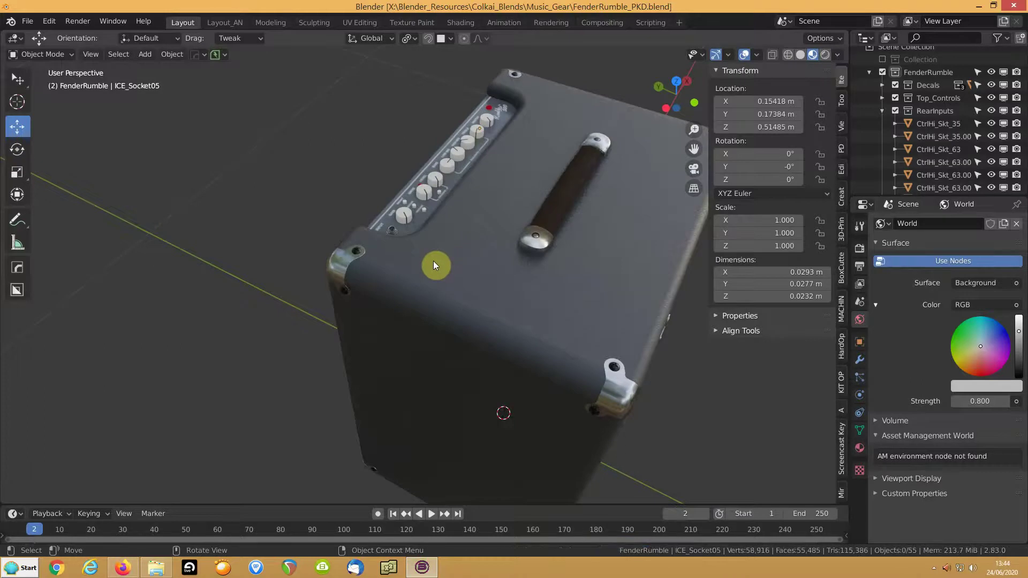
middle_click_drag(433, 261, 658, 177)
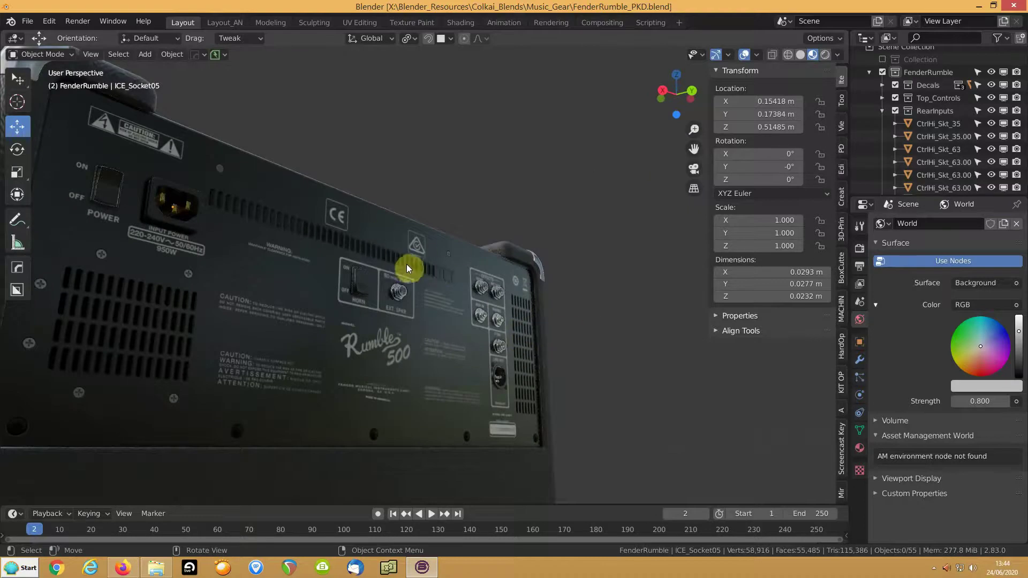
- Compare the amp's rear panel in Solid and Material Preview shading, and inspect its sockets and decals from the side
left_click(800, 55)
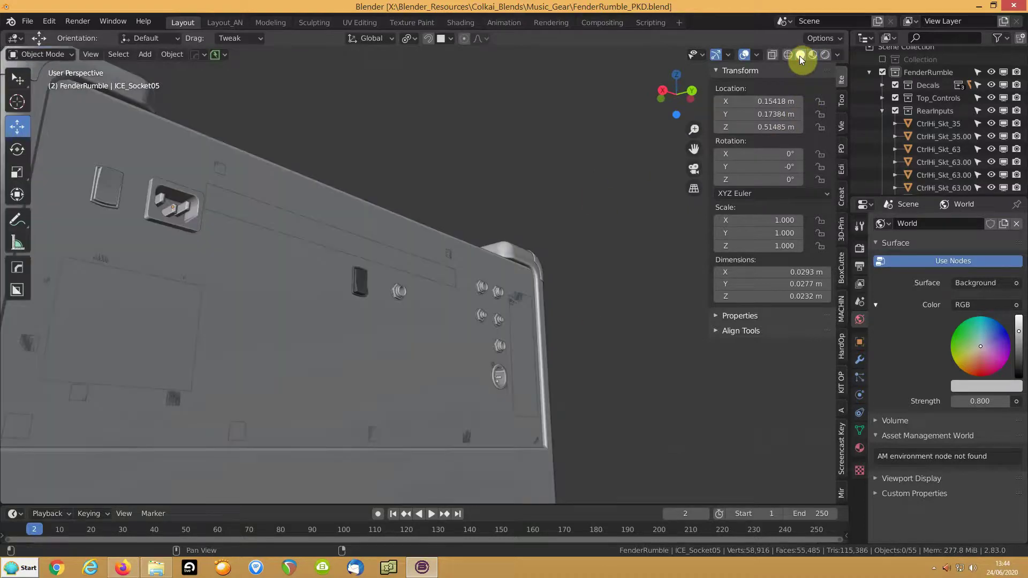
left_click(811, 56)
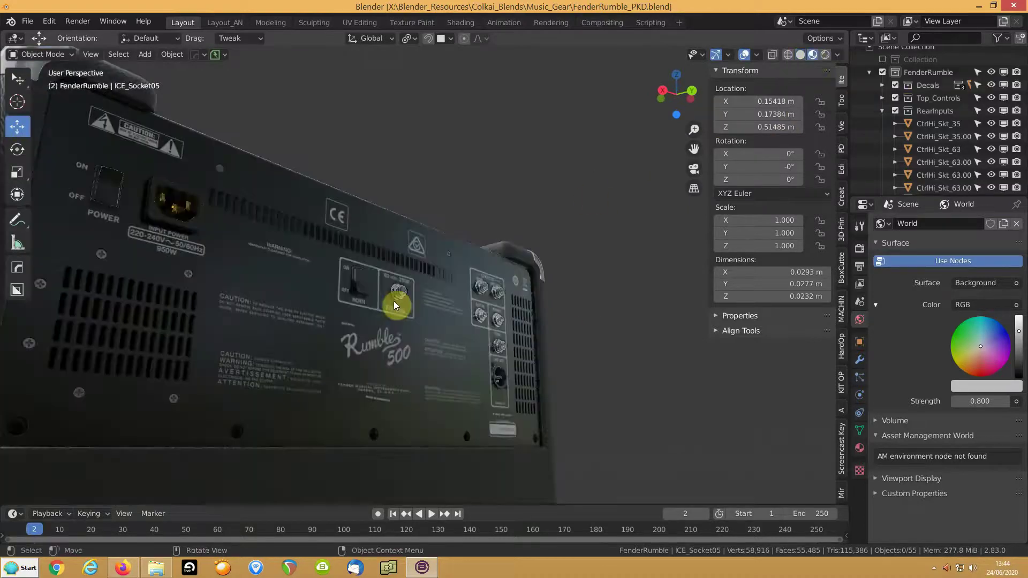
left_click(272, 321)
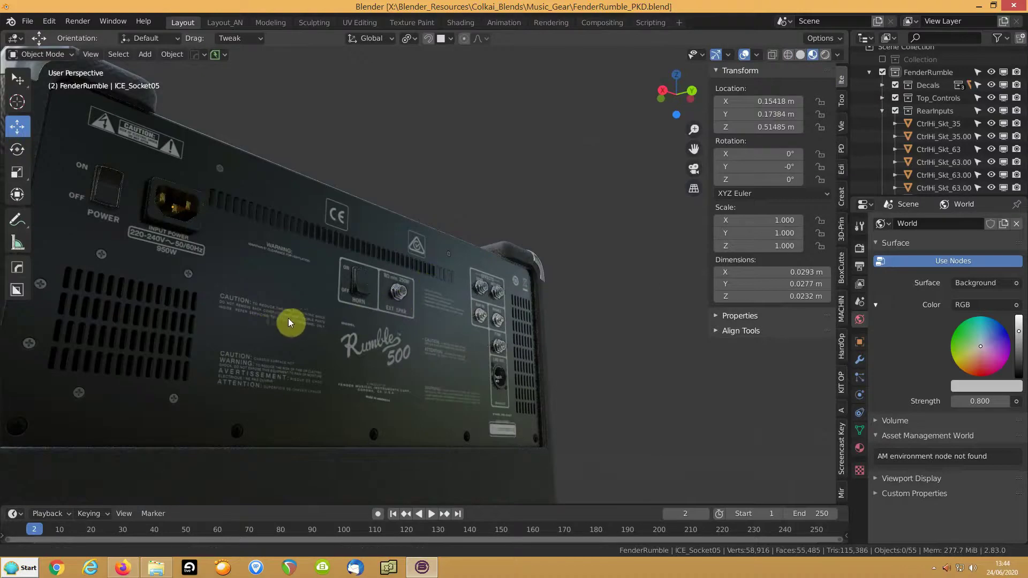
middle_click_drag(333, 282, 257, 284)
- Open PA_Speaker_PKD.blend from the Music_Gear folder
left_click(27, 22)
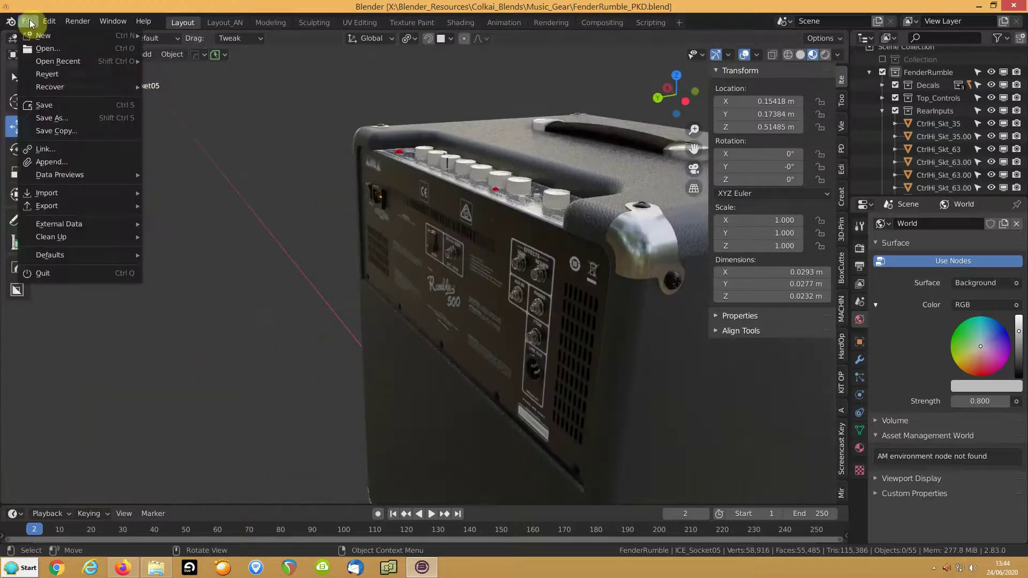
left_click(34, 49)
scroll(457, 306, "down", 15)
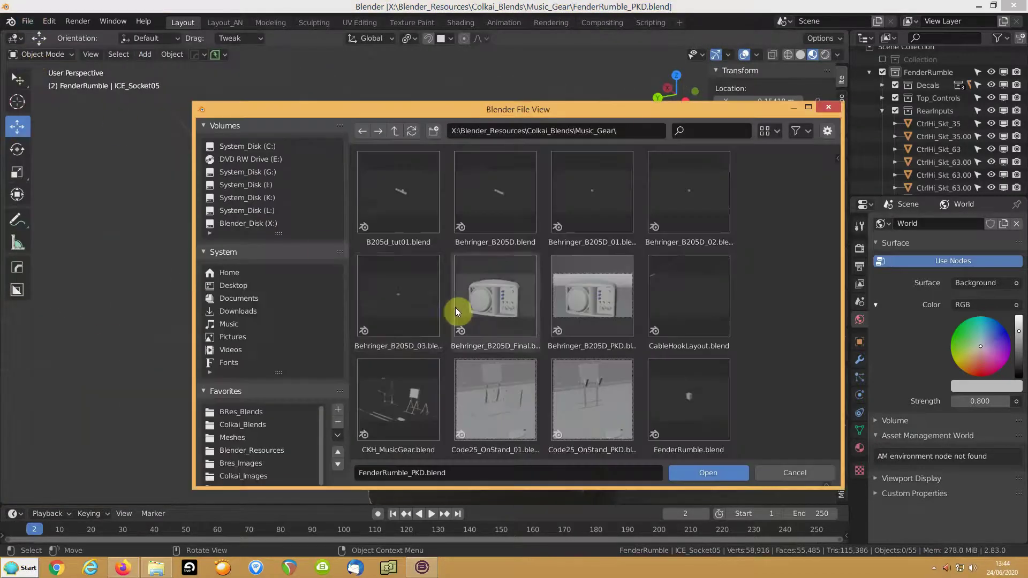
scroll(463, 304, "down", 3)
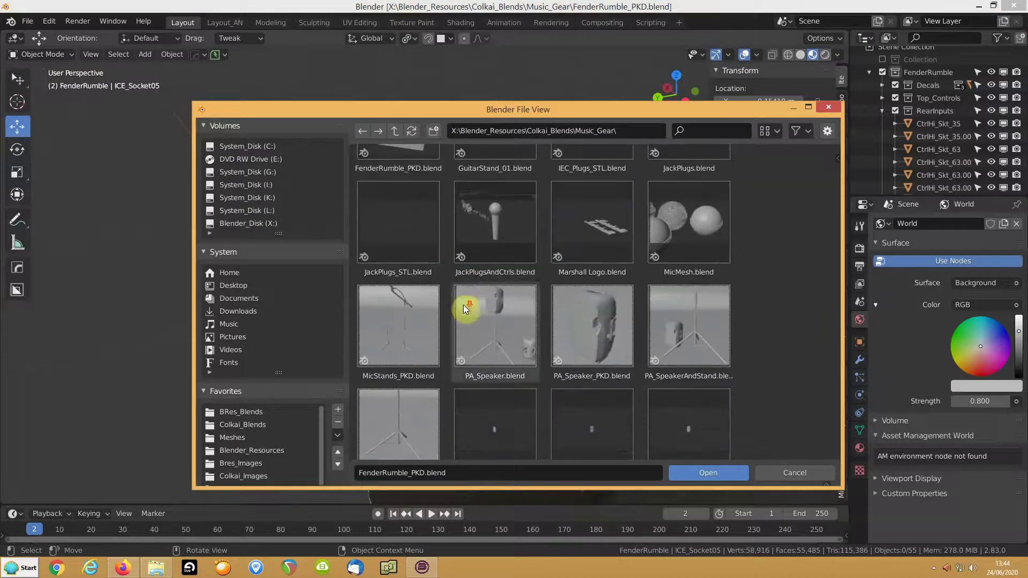
double_click(569, 315)
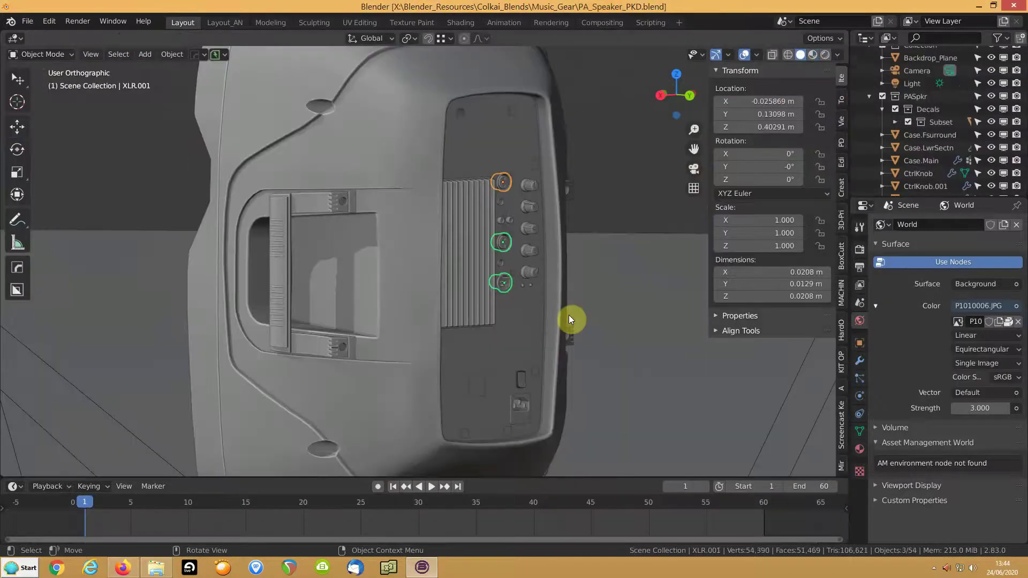
- Switch to Material Preview shading, deselect all objects, and examine the PA speaker's rear panel and front grille
mouse_move(590, 281)
middle_mouse_down()
mouse_move(597, 291)
mouse_move(534, 296)
mouse_move(581, 291)
middle_mouse_up()
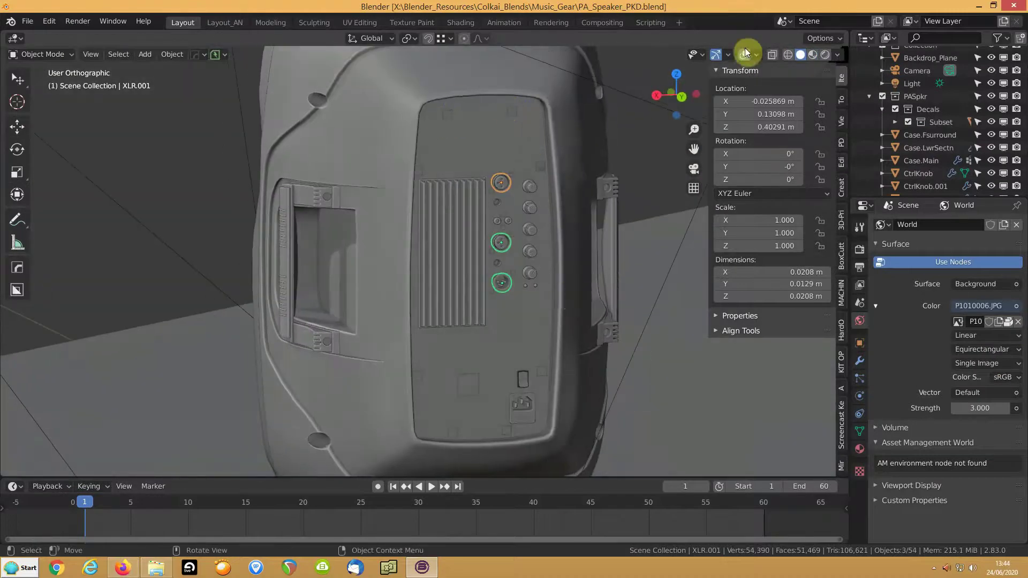
left_click(812, 55)
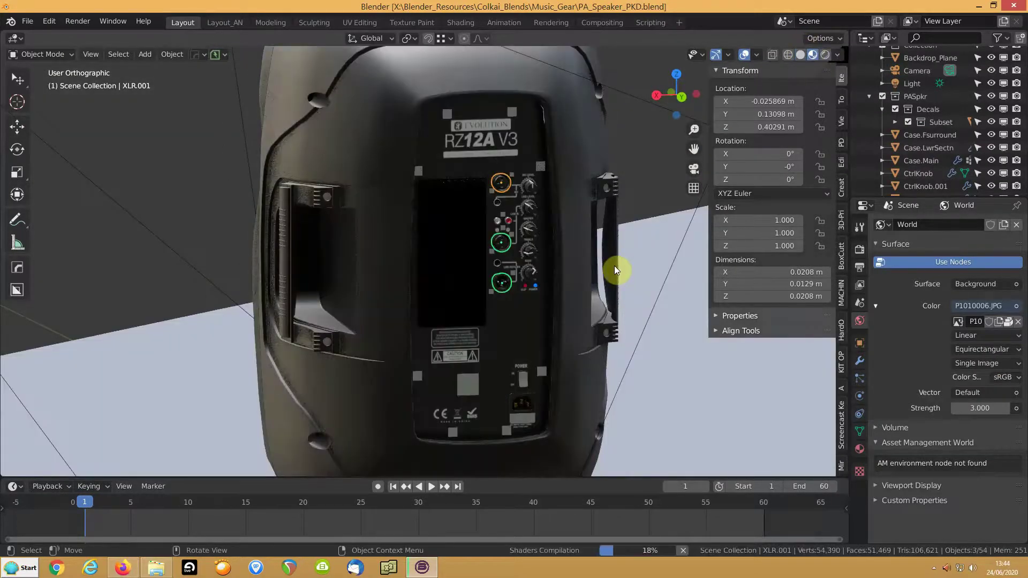
key("alt+a")
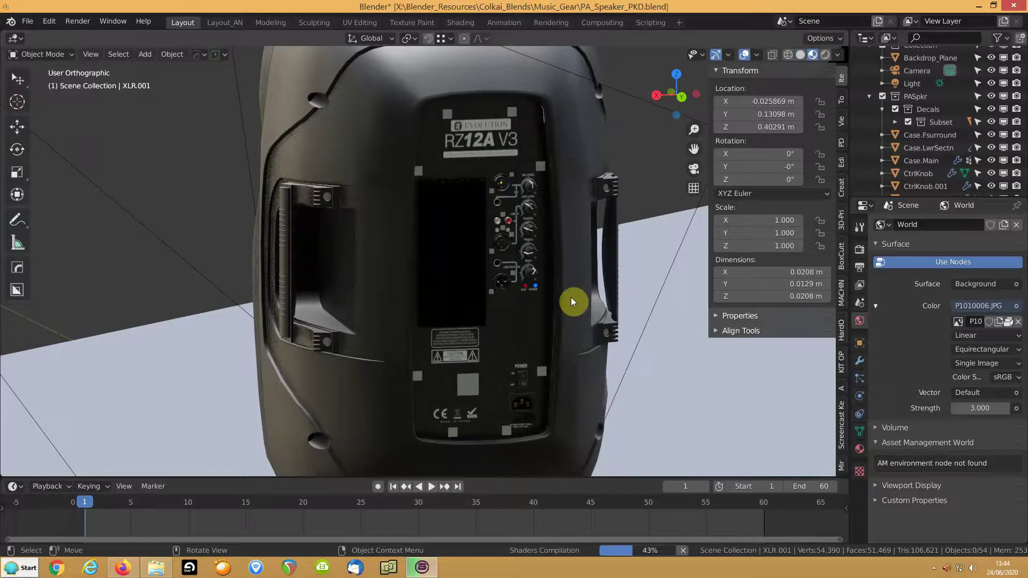
middle_click_drag(587, 275, 584, 277)
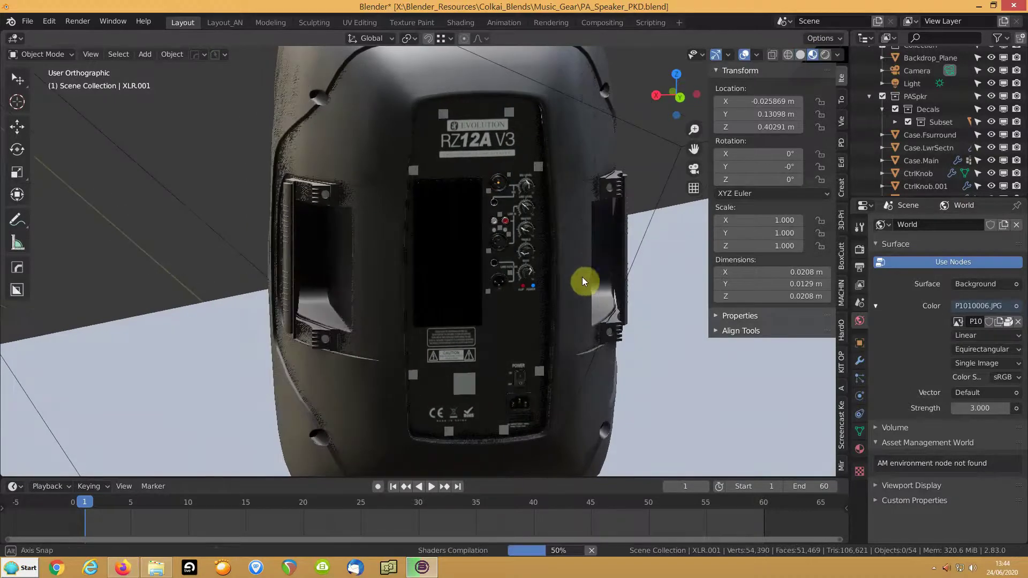
middle_click_drag(522, 284, 581, 306)
middle_click_drag(403, 278, 307, 248)
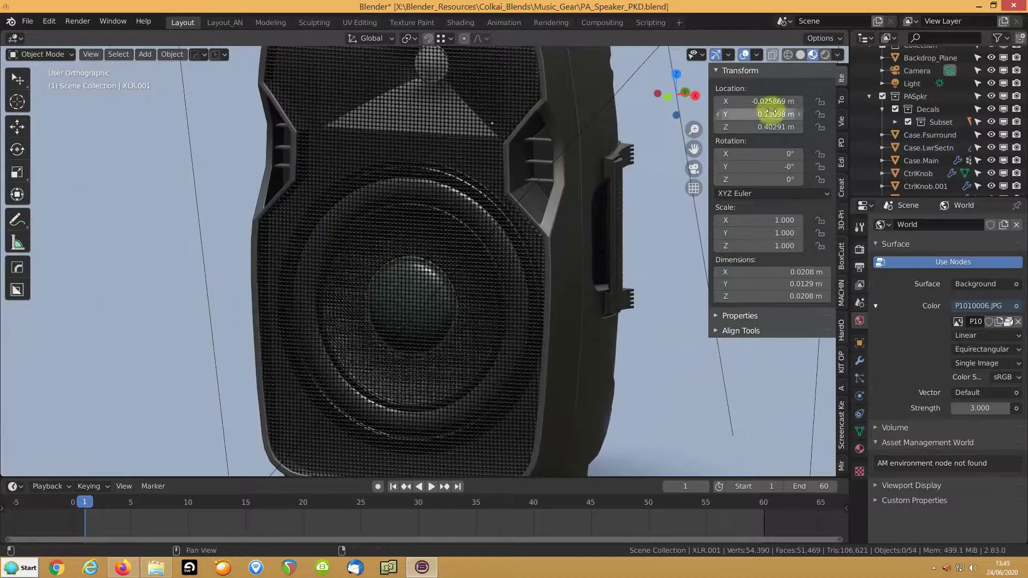
- Switch to Solid shading and hide the PA speaker's front grille
left_click(800, 54)
left_click(377, 232)
key("Delete")
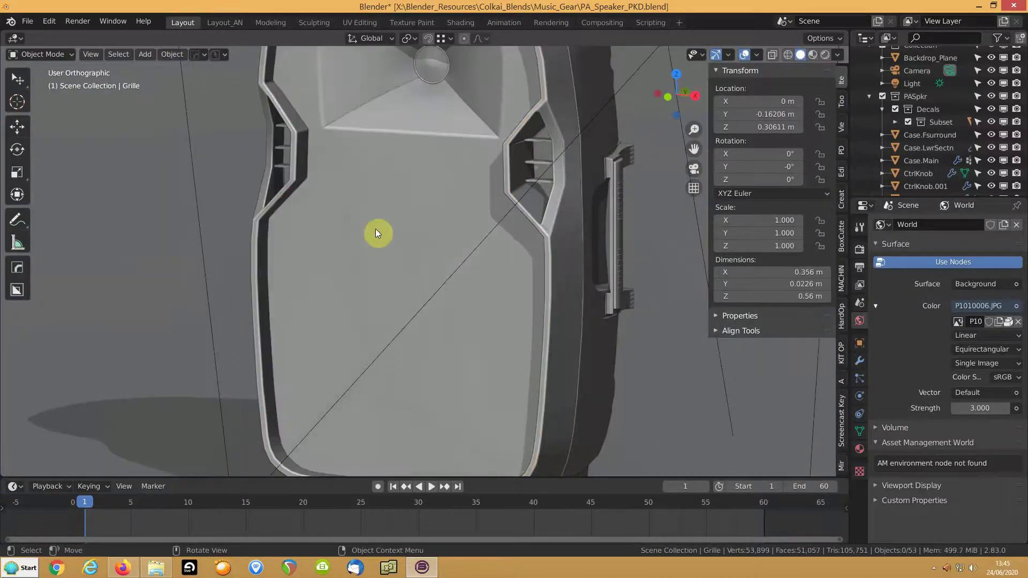
- Select the speaker mount behind the grille and examine its mesh in Wireframe shading
left_click(391, 262)
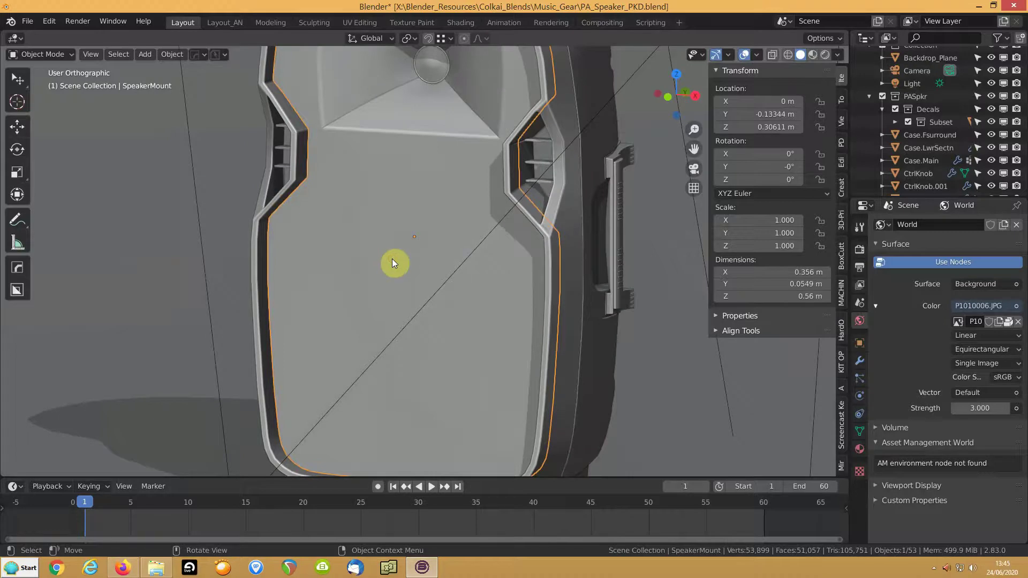
mouse_move(393, 262)
middle_mouse_down()
mouse_move(424, 257)
mouse_move(427, 225)
mouse_move(436, 248)
mouse_move(496, 261)
middle_mouse_up()
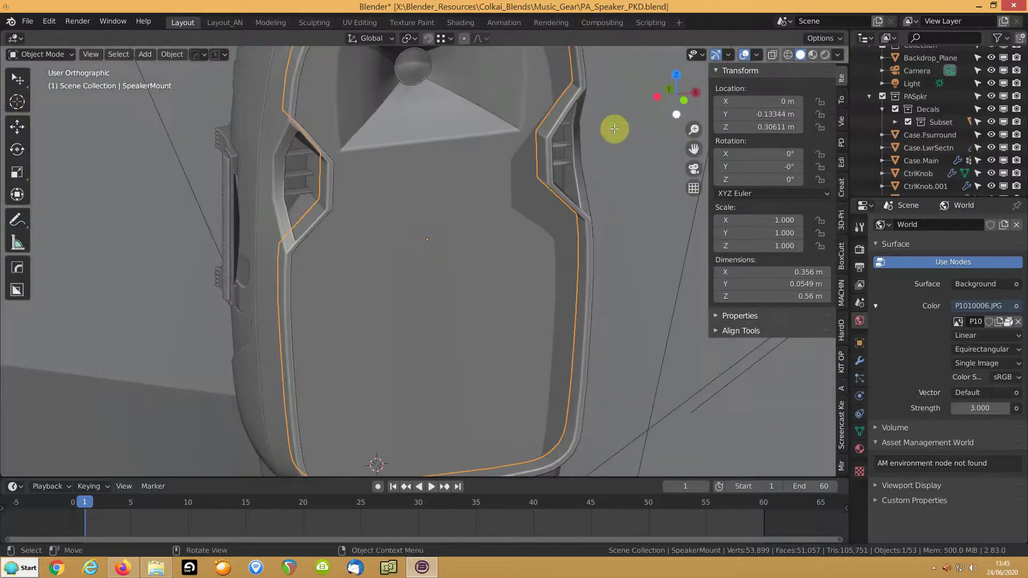
left_click(788, 55)
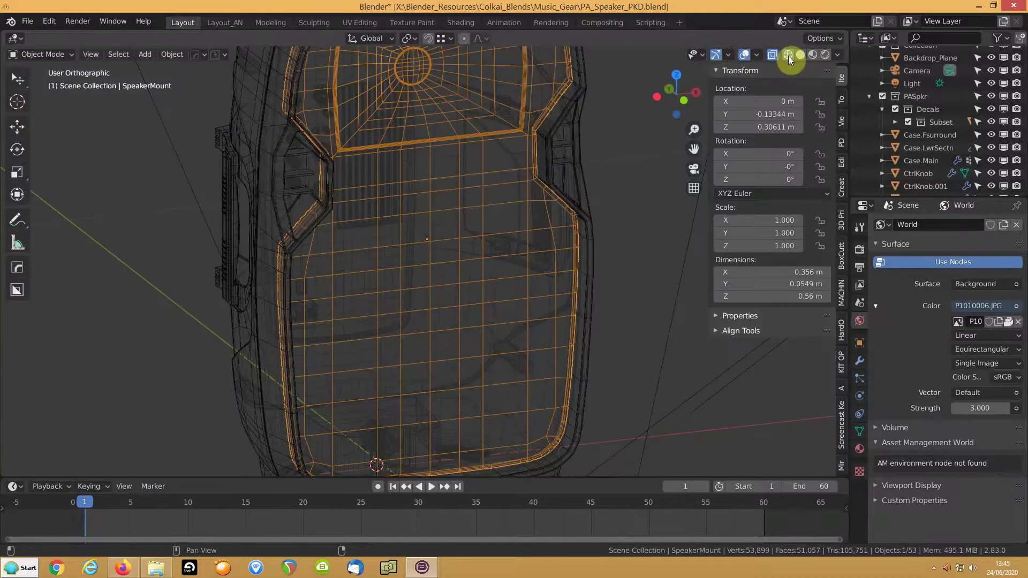
- Reveal the hidden front grille and return the viewport to Solid shading
key("alt+h")
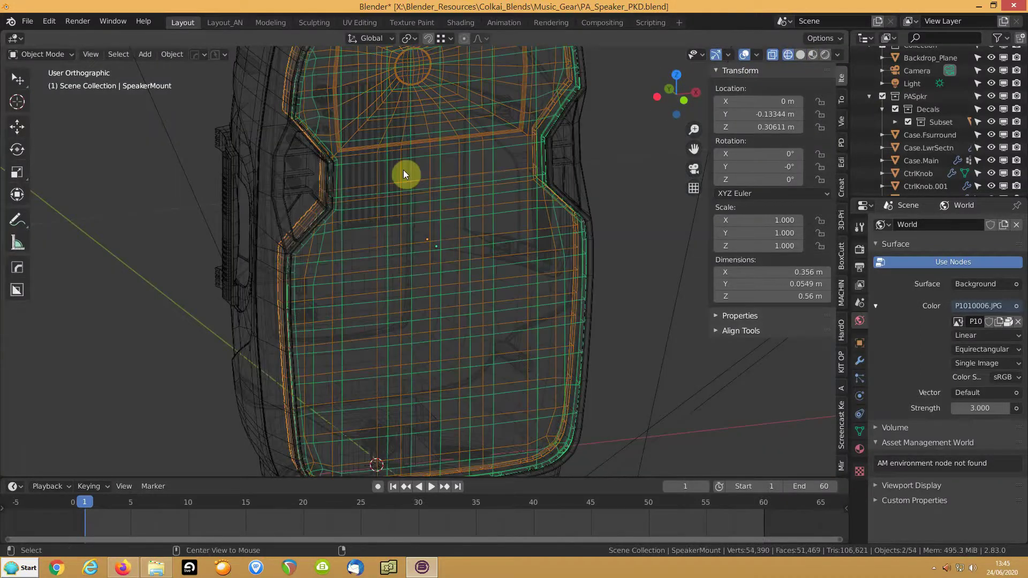
mouse_move(295, 265)
middle_mouse_down()
mouse_move(345, 225)
mouse_move(332, 202)
mouse_move(370, 191)
mouse_move(355, 223)
middle_mouse_up()
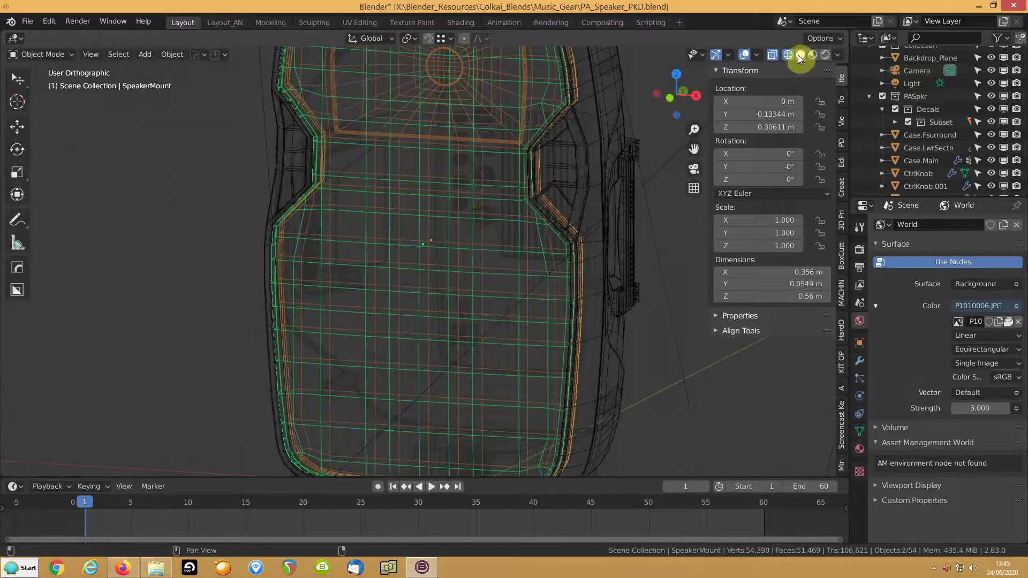
left_click(801, 55)
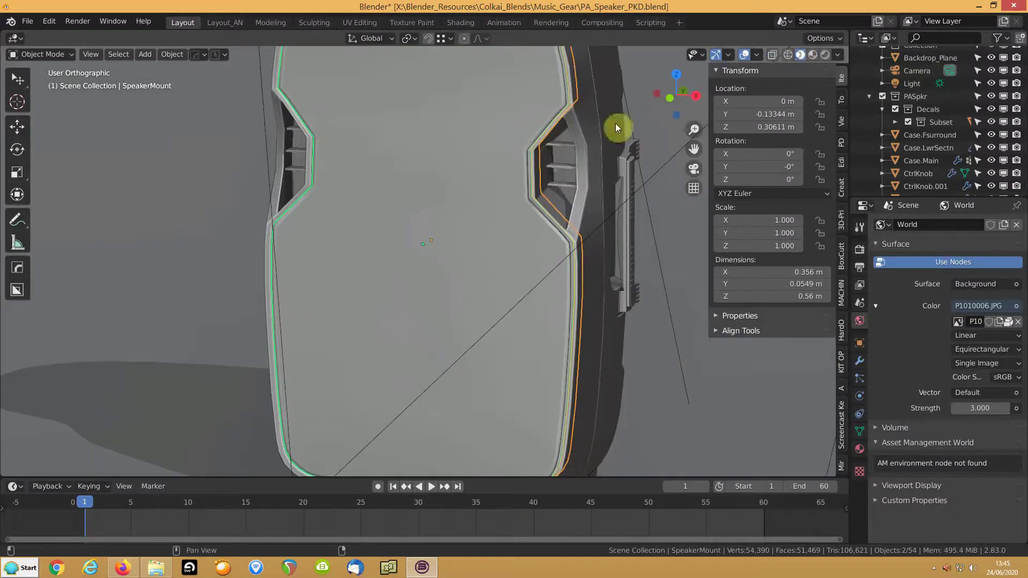
- Switch to Material Preview shading, select the light, and view the complete PA speaker through the scene camera
left_click(813, 55)
scroll(383, 274, "down", 5)
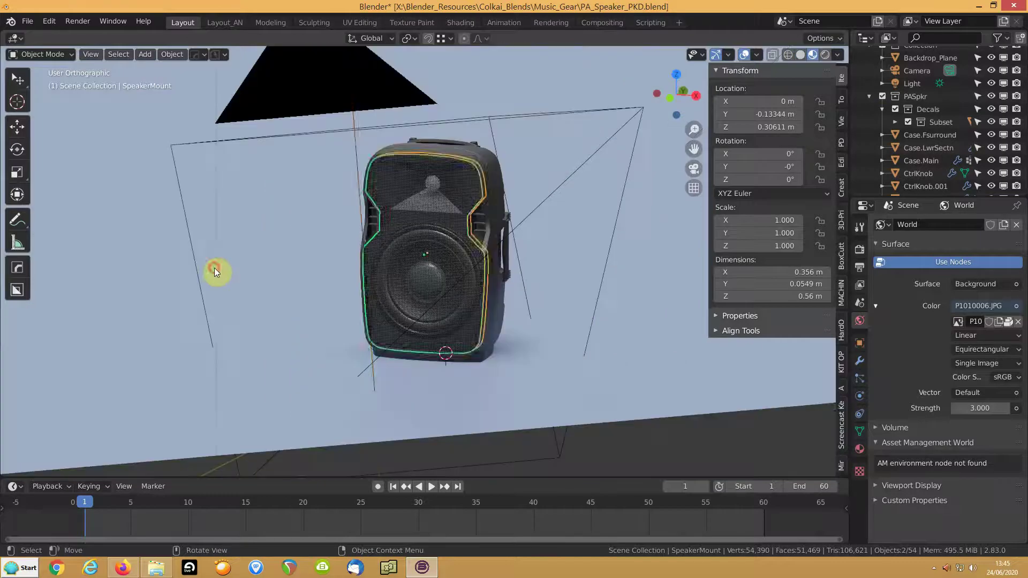
left_click(367, 268)
middle_click_drag(387, 265, 424, 260)
scroll(436, 271, "down", 1)
key("KP_0")
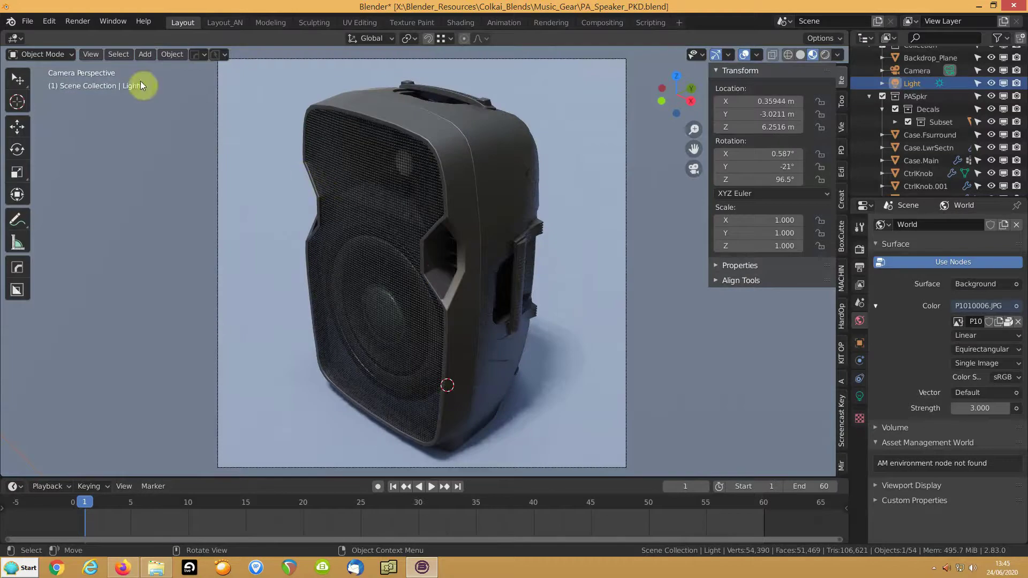
- Open the Xenyx_802_PKD.blend file from the Music_Gear folder
left_click(32, 21)
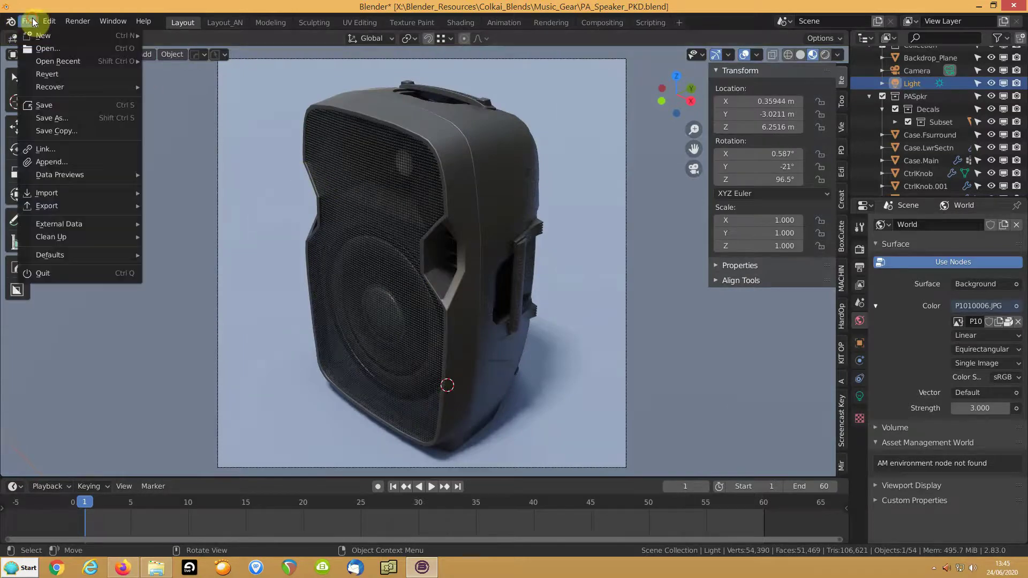
left_click(34, 49)
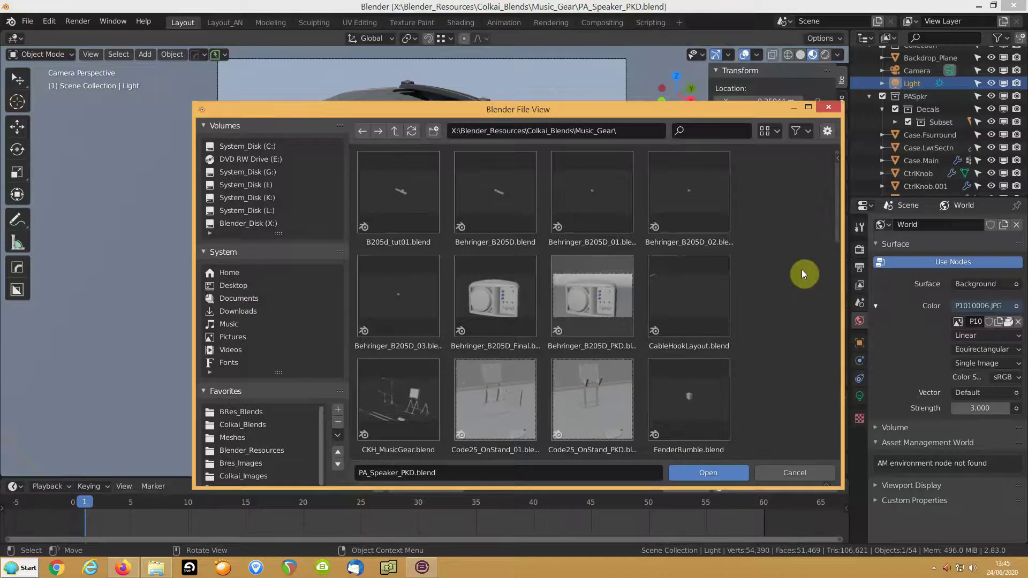
left_click_drag(837, 233, 851, 475)
left_click(712, 416)
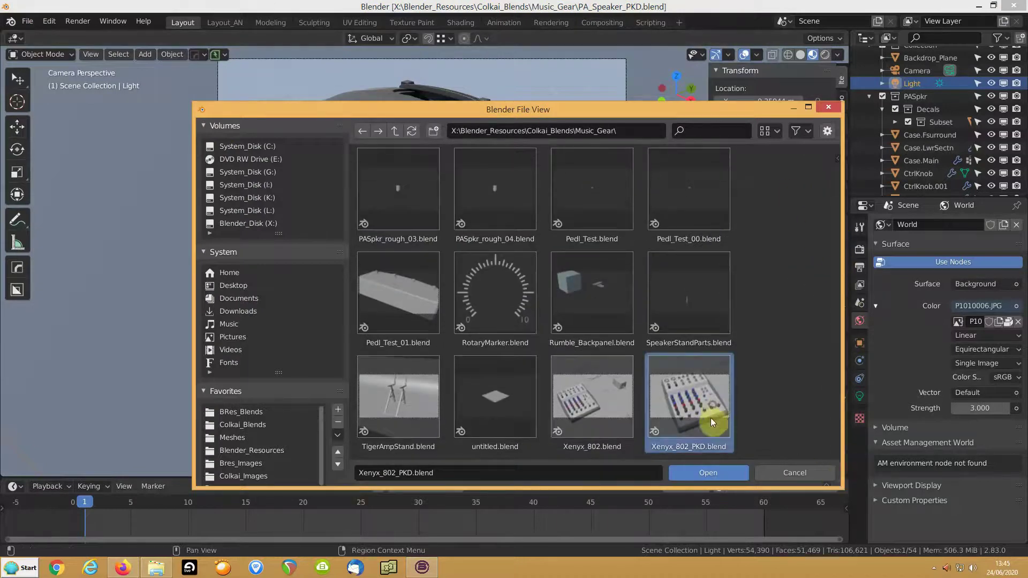
left_click(705, 473)
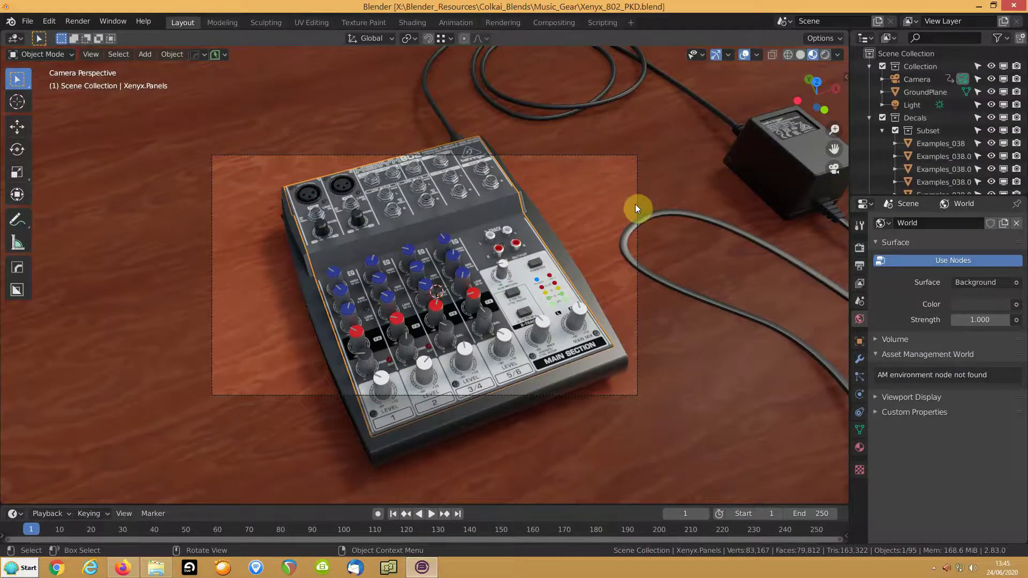
- Examine the Xenyx 802 mixer up close, and view it together with its power supply and cables on the table
key("KP_0")
scroll(482, 268, "up", 10)
middle_click_drag(459, 266, 589, 275)
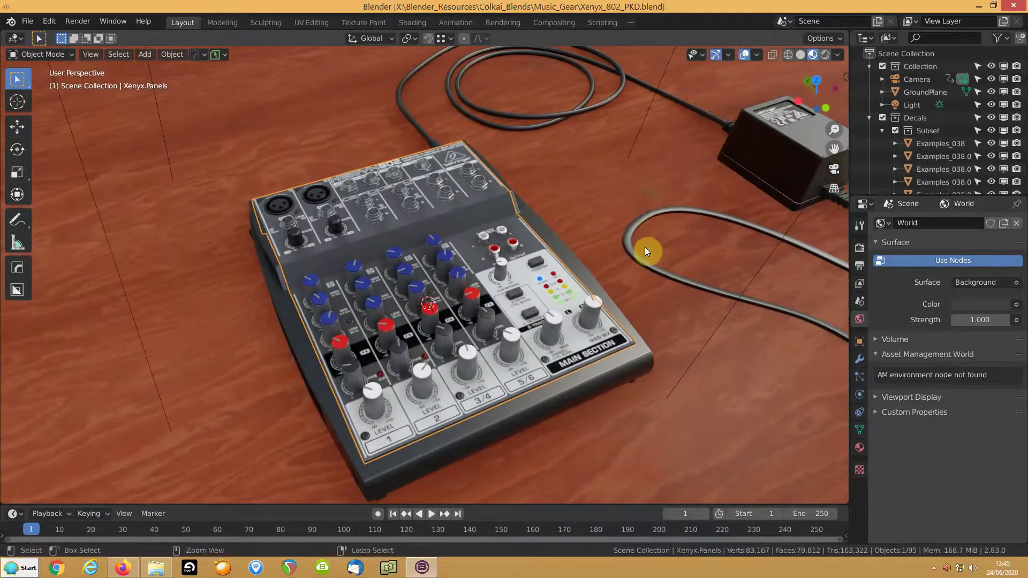
scroll(645, 245, "down", 6)
middle_click_drag(632, 229, 554, 233)
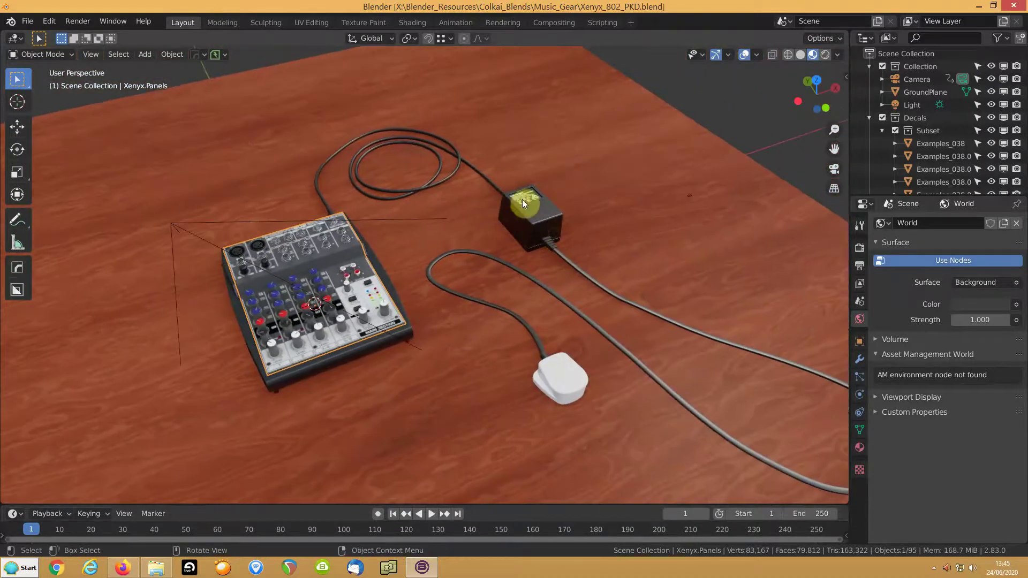
- Select the power supply cable, inspect it in Edit Mode, and return to Object Mode
left_click(546, 290)
key("Tab")
key("Tab")
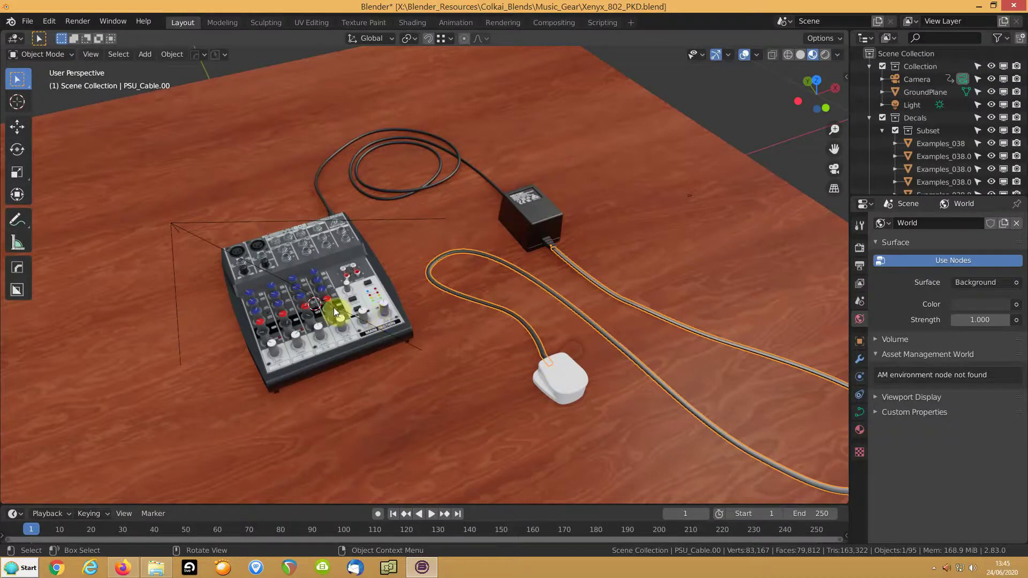
- Focus on the mixer's aux return knob and rotate the channel 5/6 level knob about the global Z axis
left_click(348, 288)
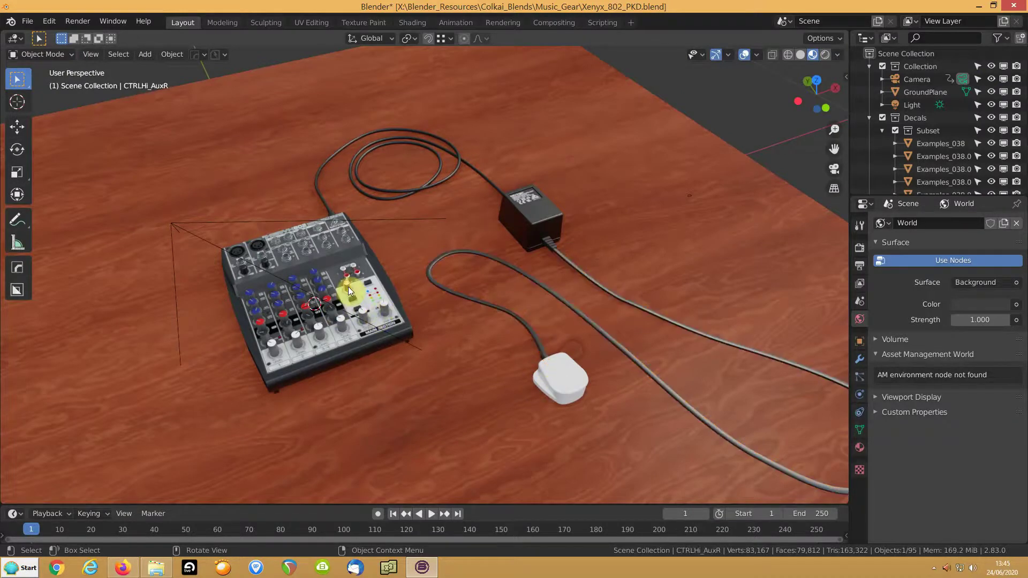
key("KP_Decimal")
scroll(367, 301, "down", 5)
scroll(367, 300, "down", 8)
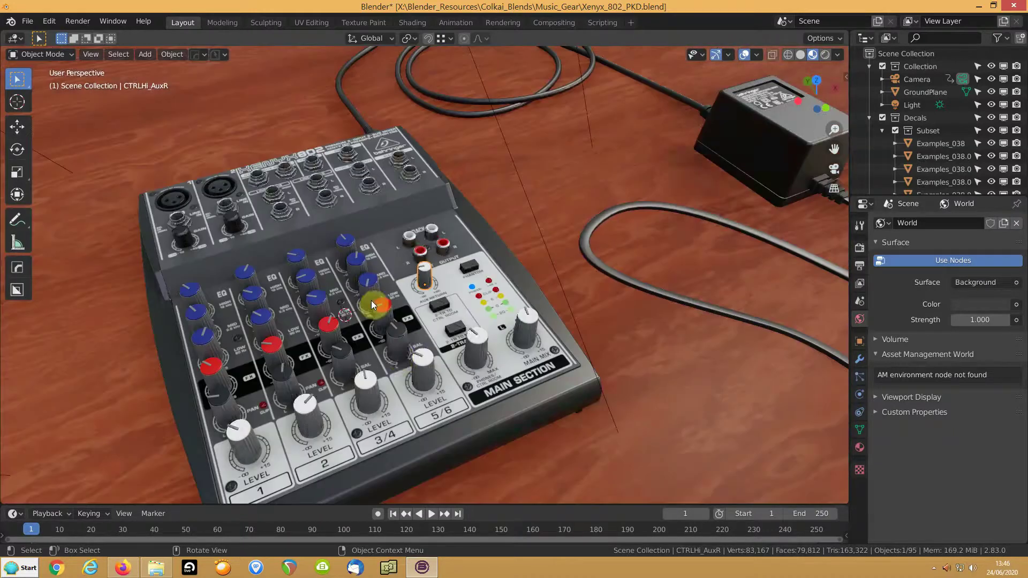
left_click(420, 367)
key("r")
key("z")
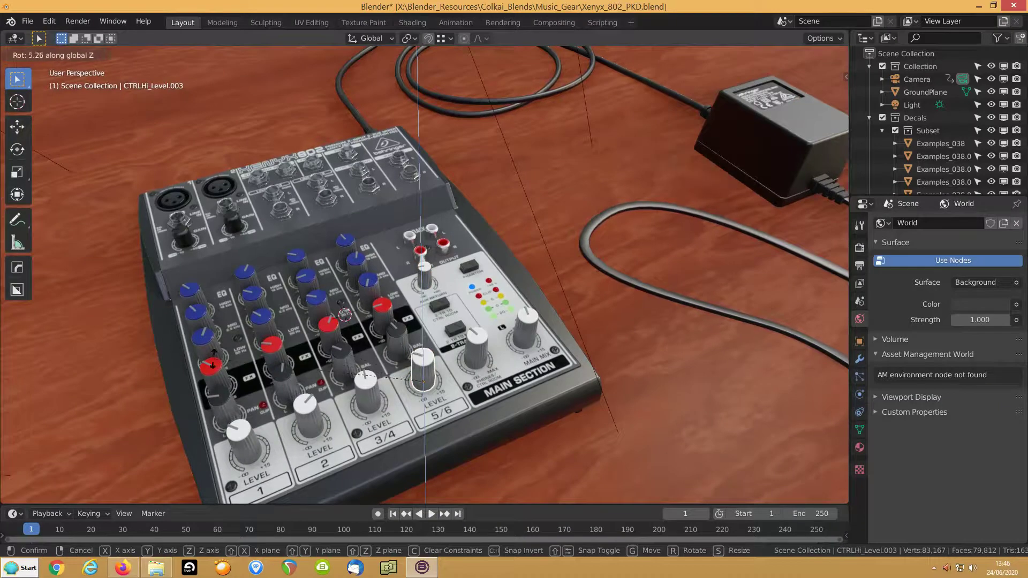
left_click(213, 364)
- Examine the mixer's control panel, side lettering, jack sockets and rear power connector
middle_click_drag(498, 355, 445, 372)
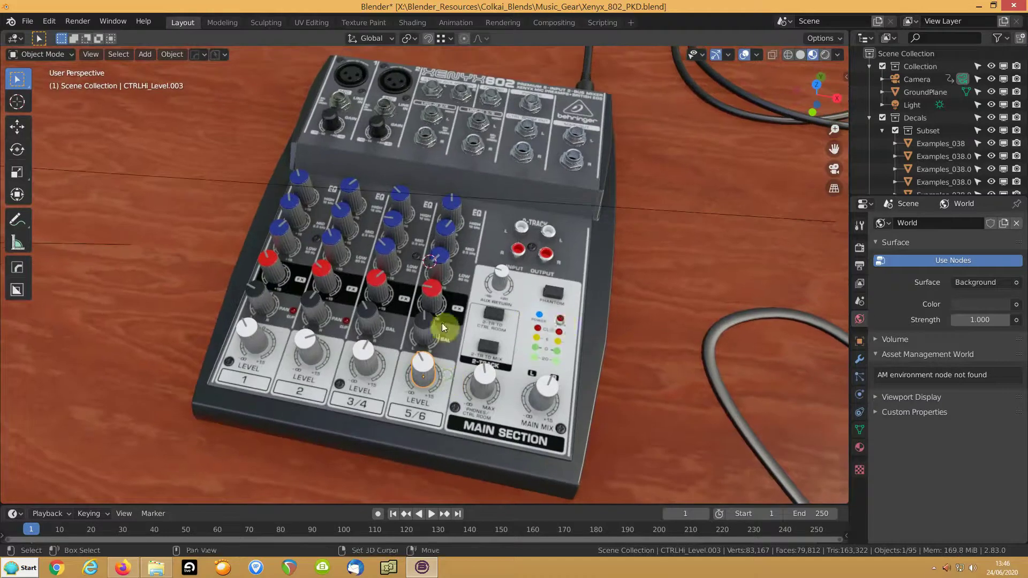
middle_click_drag(485, 320, 351, 336, "shift")
middle_click_drag(443, 331, 320, 324)
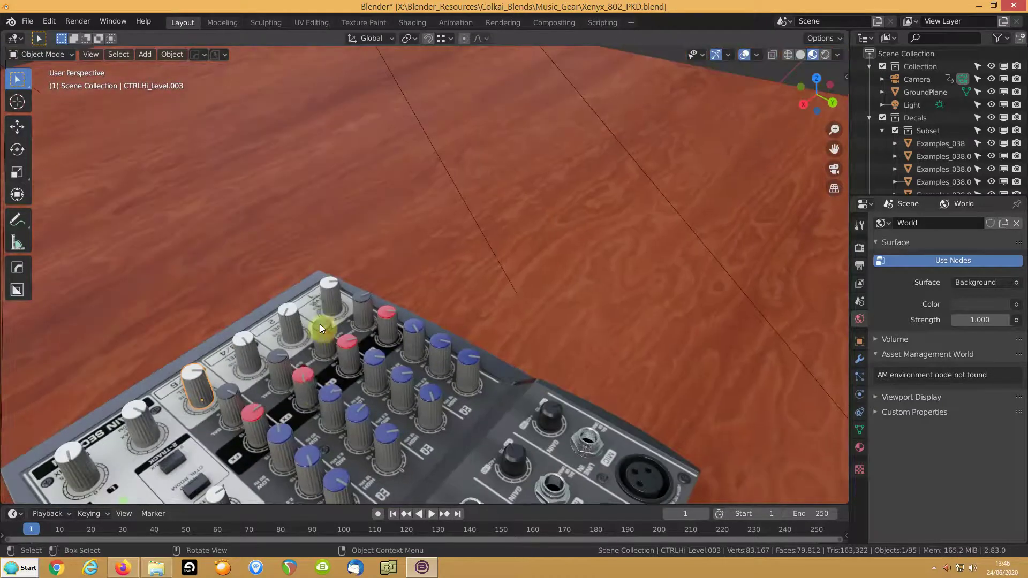
middle_click_drag(314, 384, 389, 130)
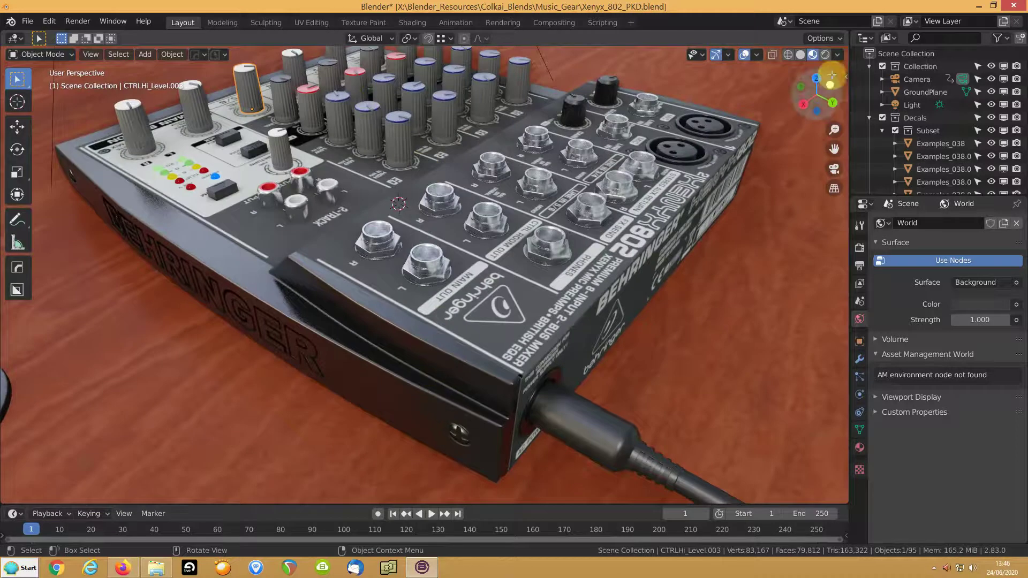
- Compare the mixer in Solid shading with Material Preview, and view its whole front panel
left_click(800, 55)
mouse_move(417, 452)
middle_mouse_down()
mouse_move(413, 423)
mouse_move(416, 431)
middle_mouse_up()
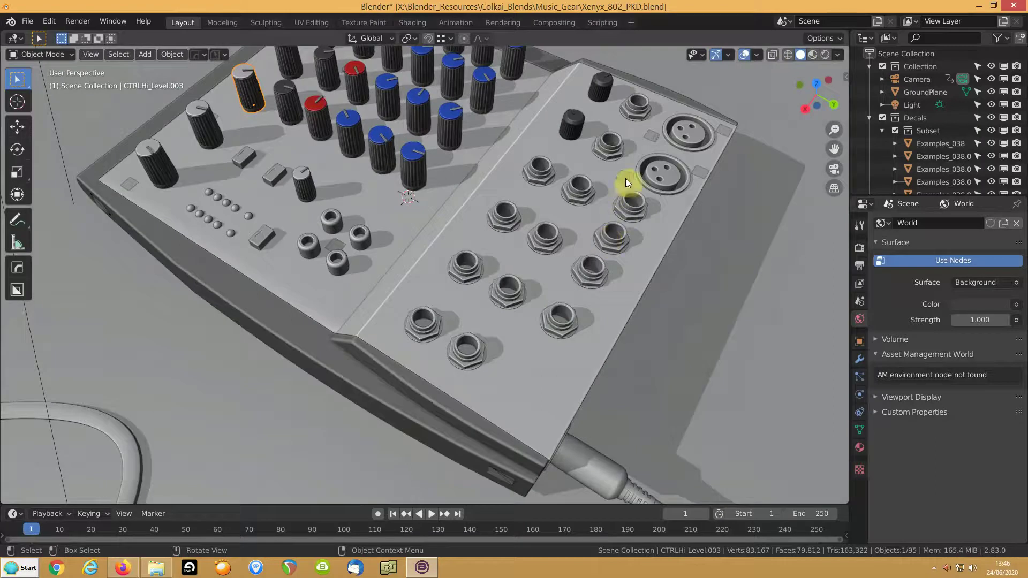
left_click(813, 54)
middle_click_drag(449, 319, 551, 344)
middle_click_drag(360, 193, 490, 375)
middle_click_drag(384, 250, 436, 306, "shift")
mouse_move(362, 371)
middle_mouse_down()
mouse_move(432, 320)
mouse_move(435, 304)
mouse_move(352, 355)
middle_mouse_up()
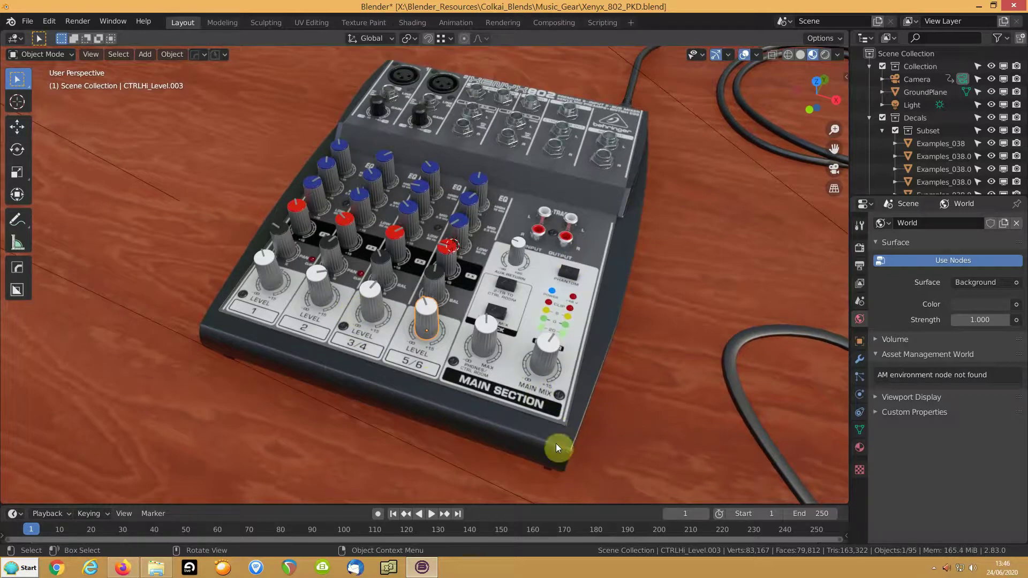
- Reopen the recent file Behringer_B205D_PKD.blend, discarding the unsaved mixer changes
left_click(27, 21)
mouse_move(44, 60)
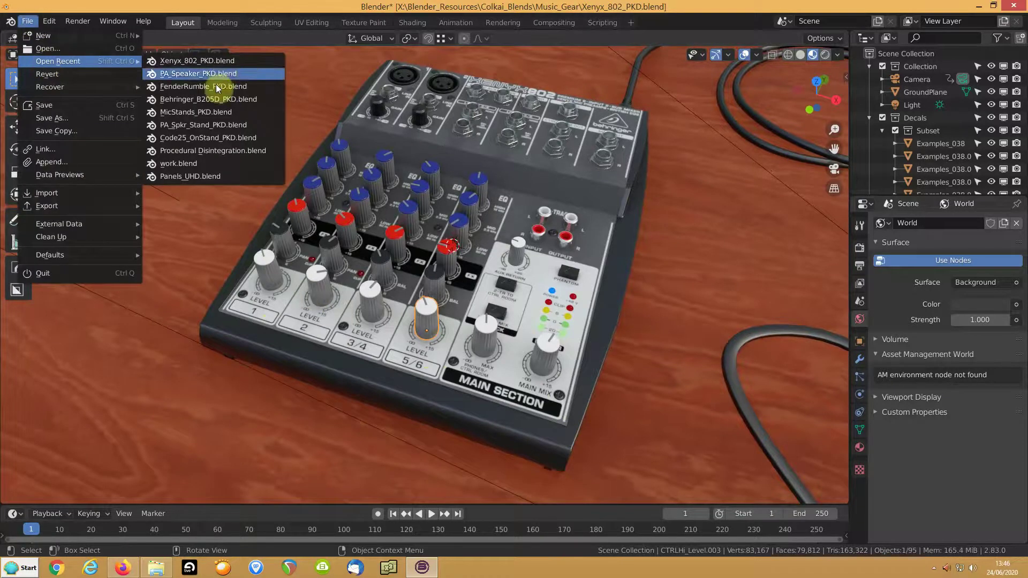
left_click(213, 102)
left_click(522, 308)
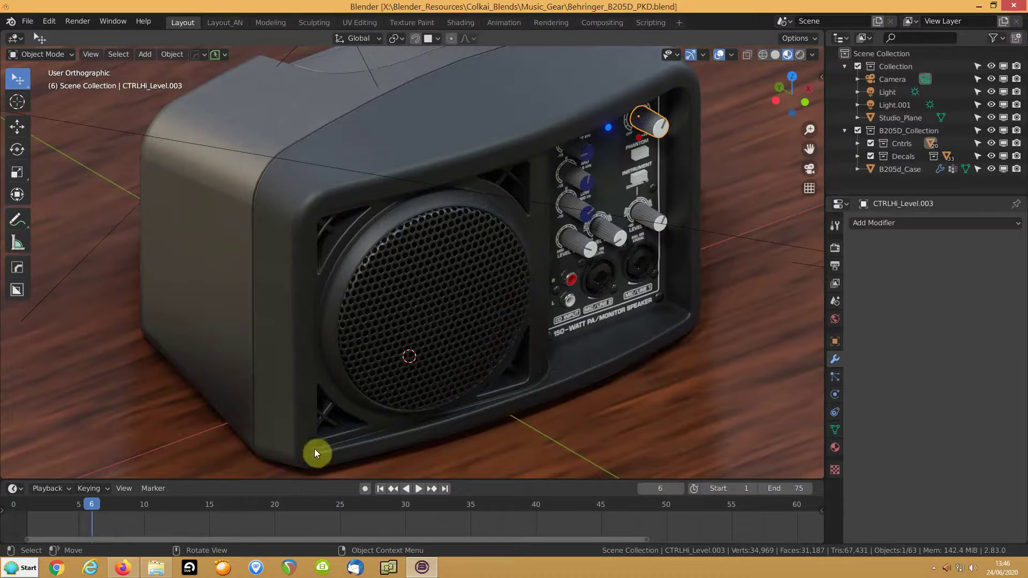
- Select the B205D speaker grille and compare its appearance in Solid shading and Material Preview
middle_click_drag(462, 226, 497, 274)
left_click(338, 216)
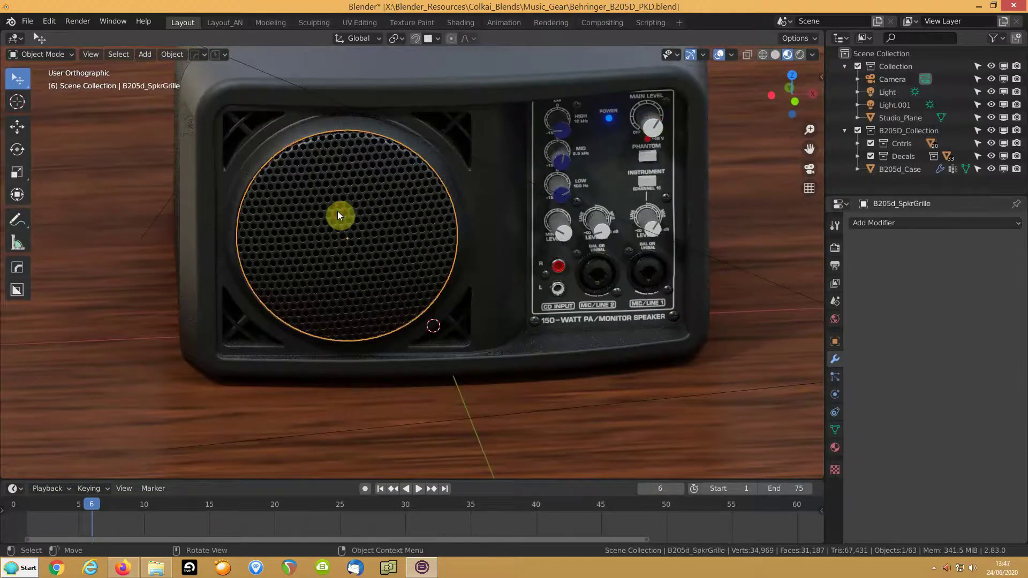
left_click(774, 56)
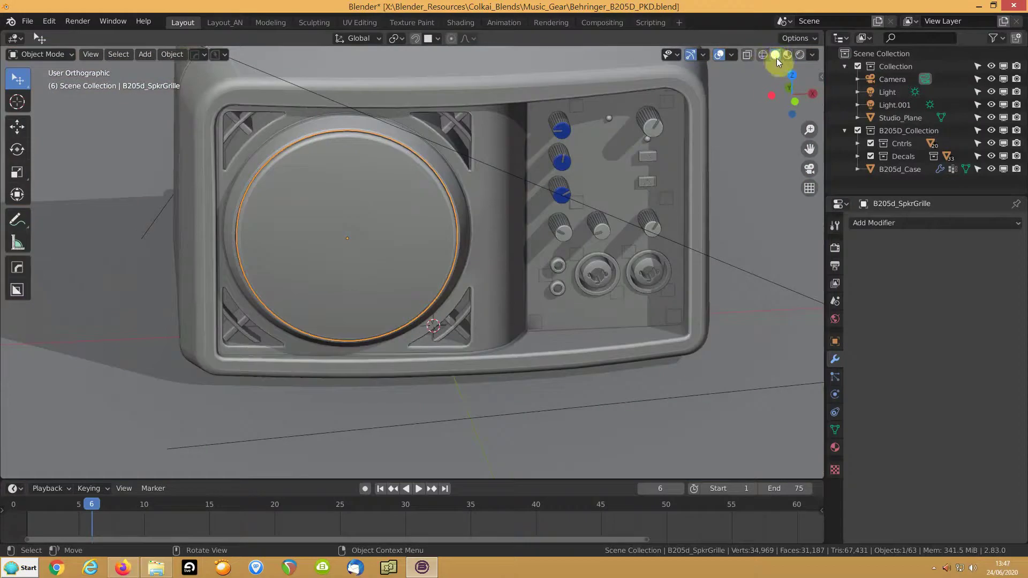
left_click(787, 55)
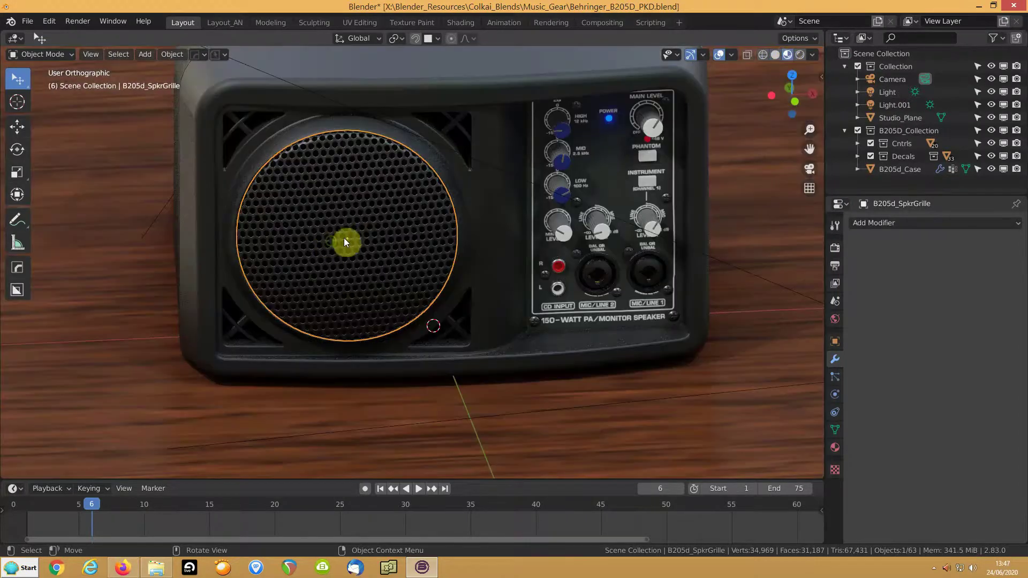
- Hide the speaker grille to inspect the case behind it in Solid shading, and reveal it again in Material Preview
middle_click_drag(400, 213, 328, 242)
key("Delete")
left_click(774, 55)
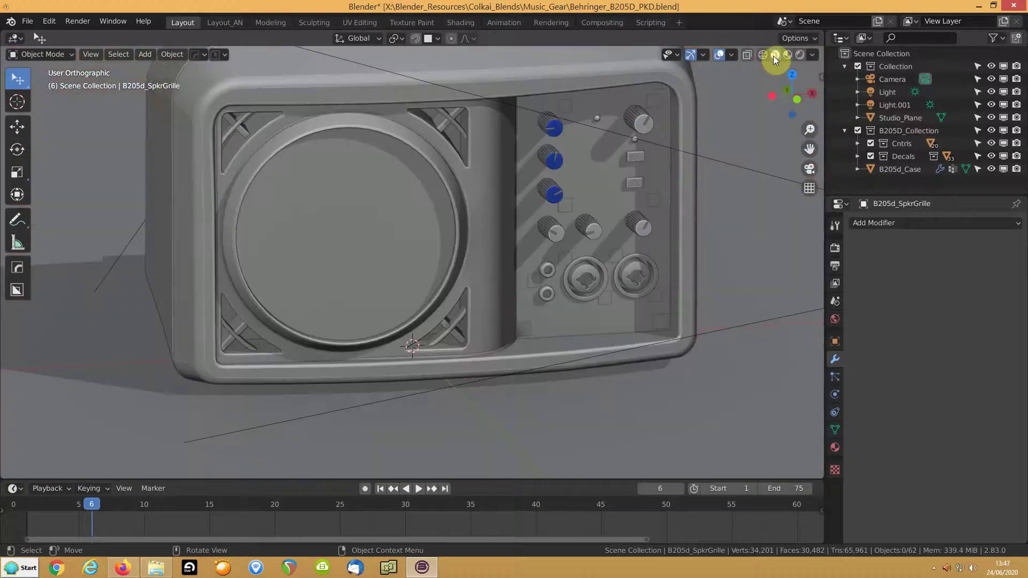
left_click(787, 56)
key("alt+h")
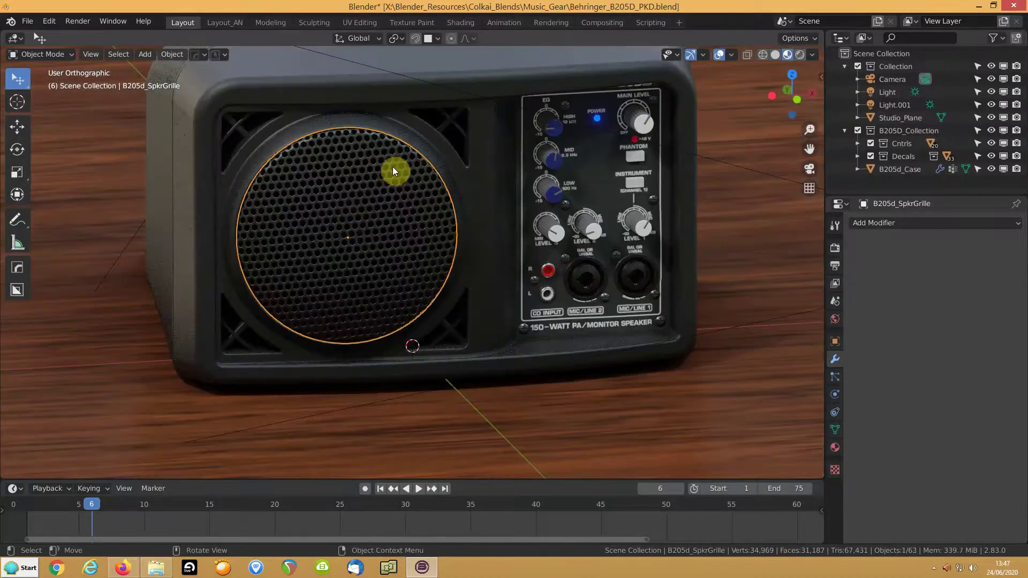
- Select the Mic/Line 2 XLR socket, inspect its mesh in Edit Mode, and return to Object Mode
left_click(590, 281)
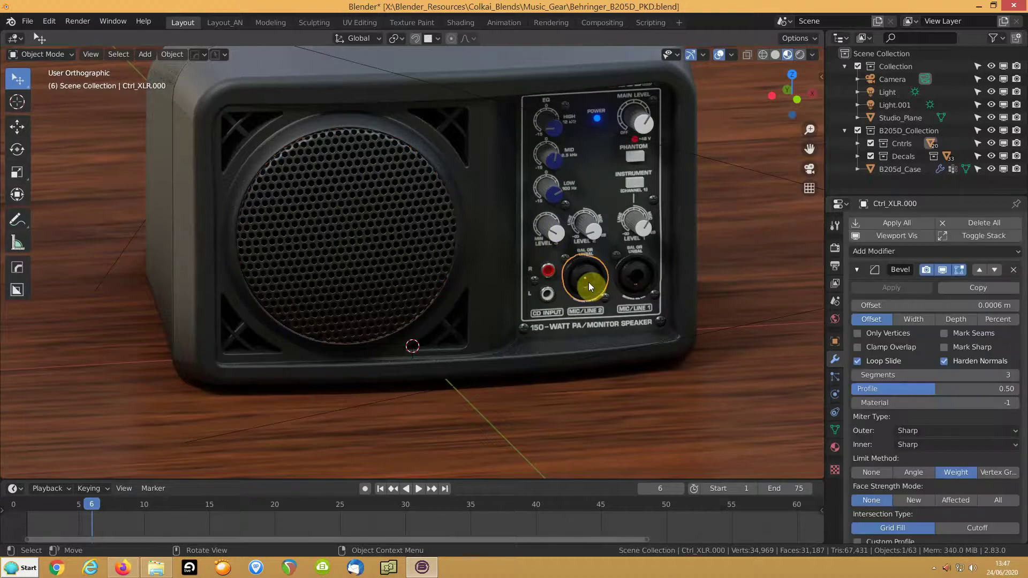
key("Tab")
key("Tab")
- View the B205D speaker's case from several sides, save the file, and quit Blender
middle_click_drag(549, 261, 601, 271)
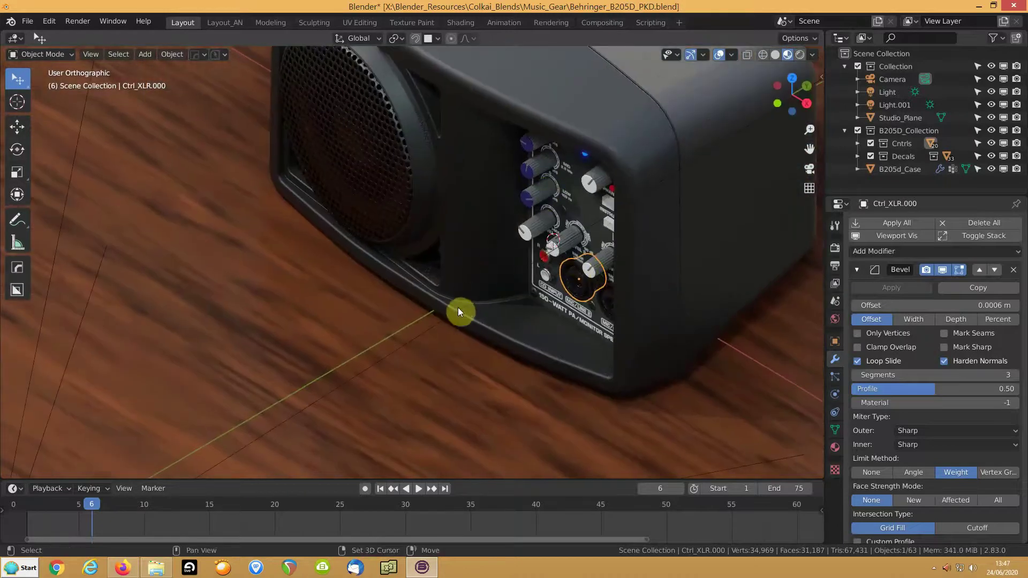
middle_click_drag(425, 337, 416, 344, "shift")
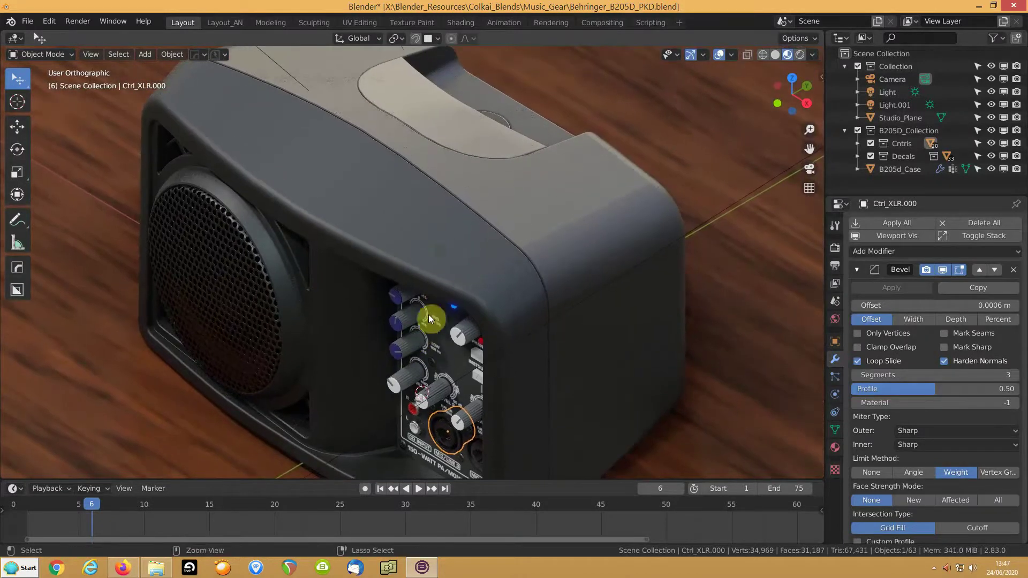
scroll(427, 333, "down", 5)
key("ctrl+s")
middle_click_drag(440, 303, 547, 294)
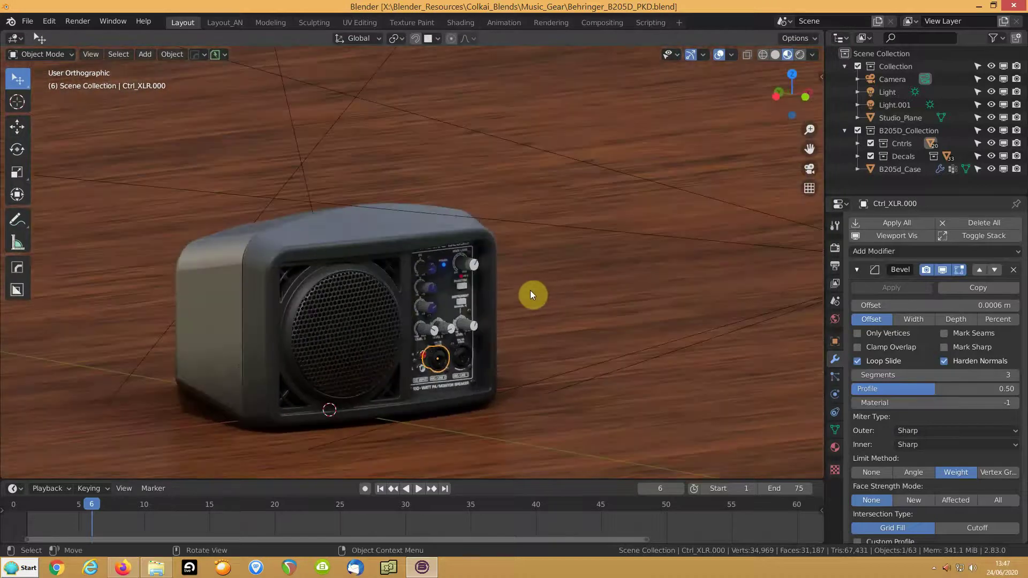
left_click(28, 21)
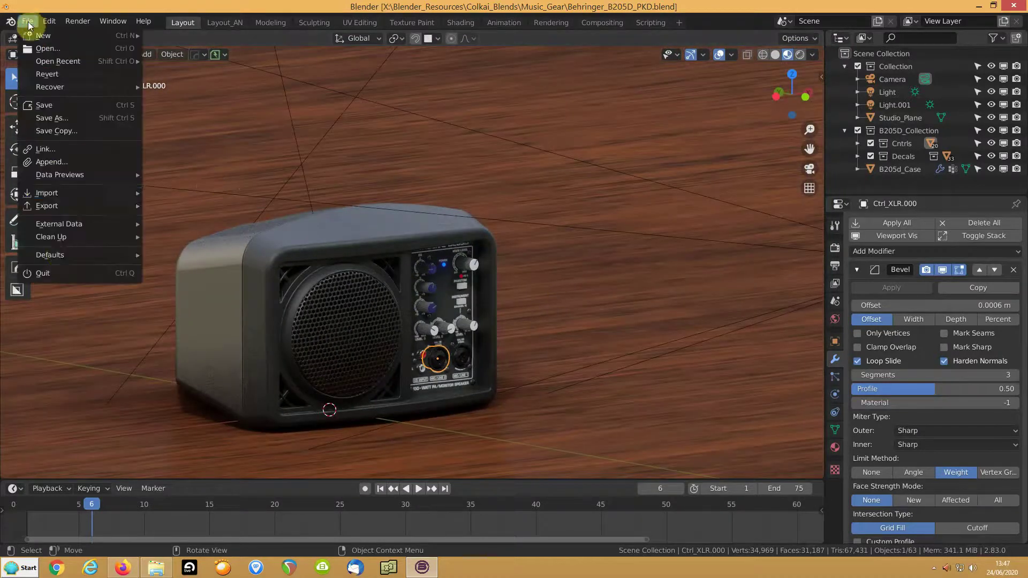
left_click(49, 274)
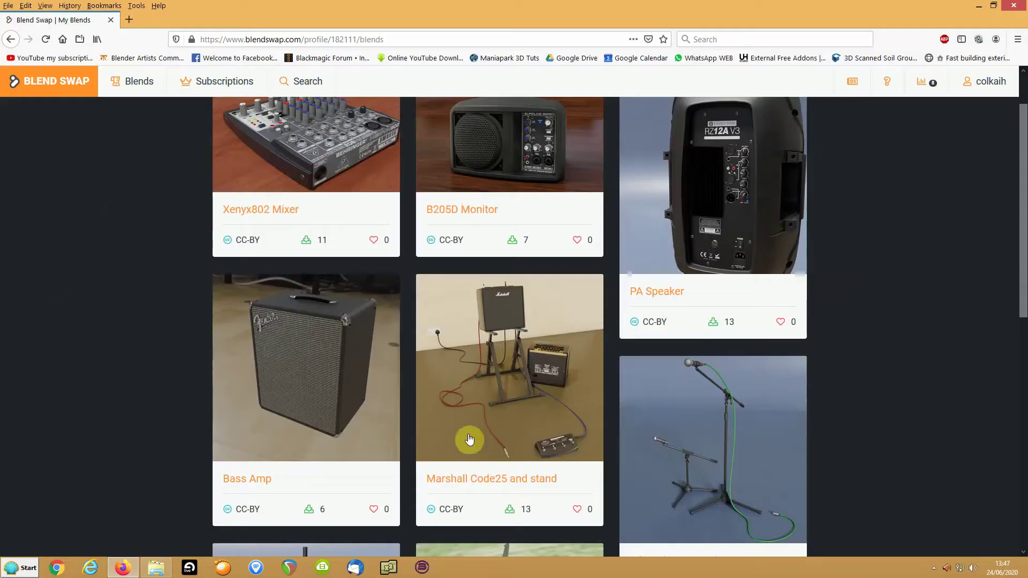
left_click(934, 567)
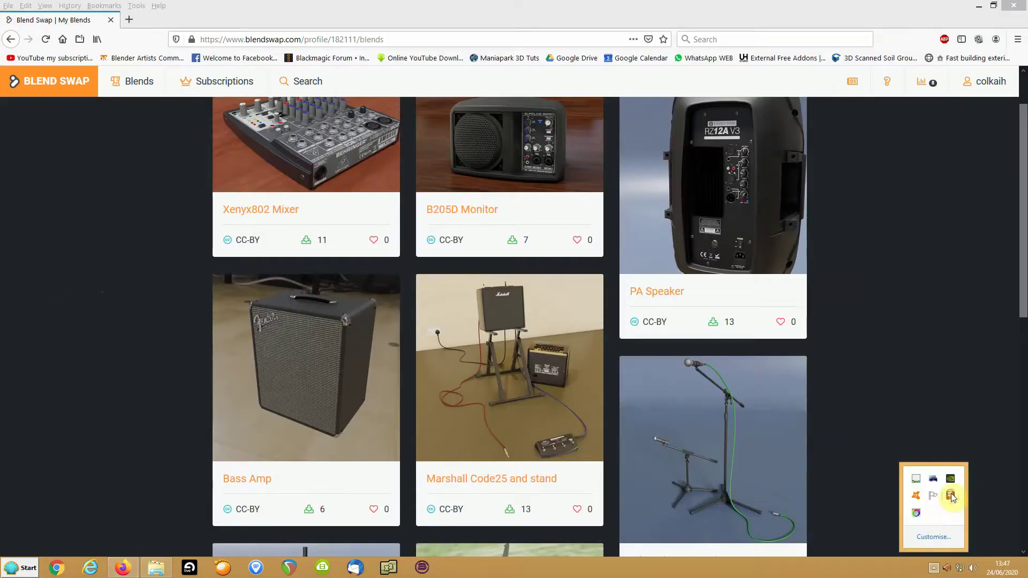